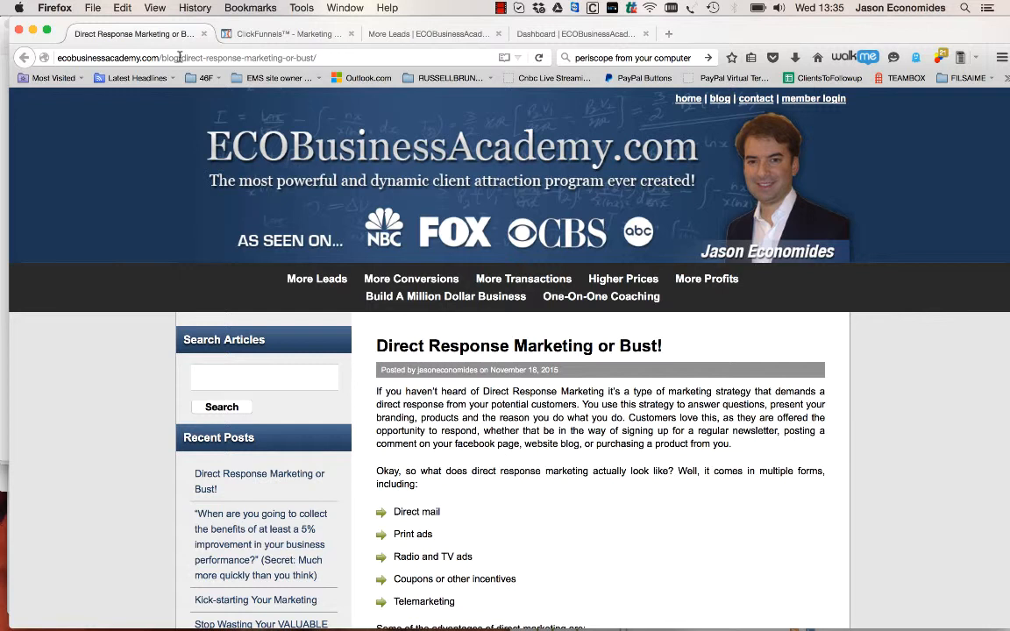
Open the ECOBusinessAcademy.com blog page and examine the "Direct Response Marketing or Bust!" post
click(159, 57)
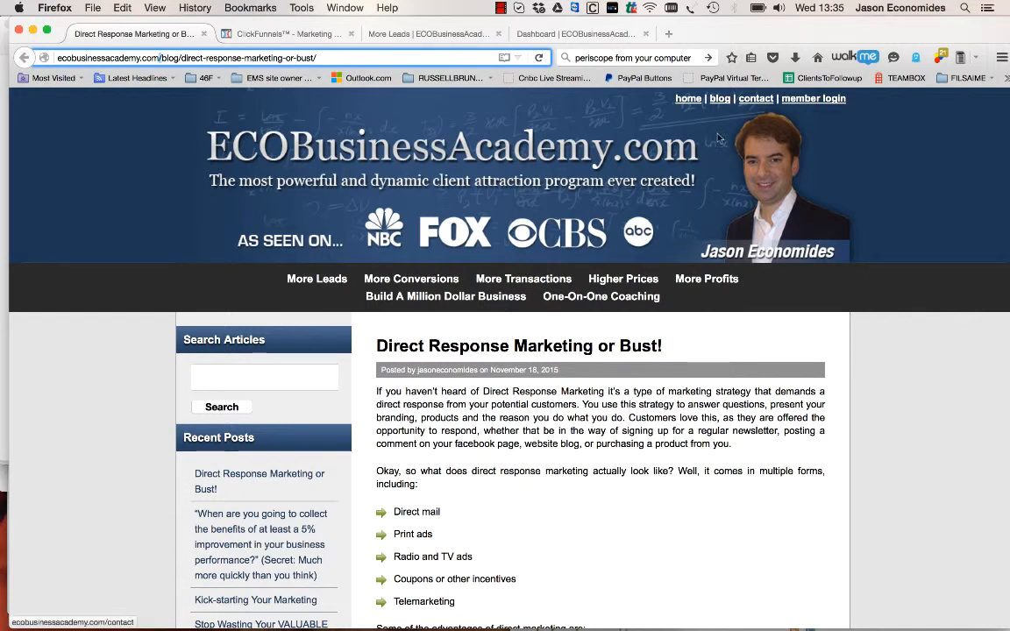
click(721, 101)
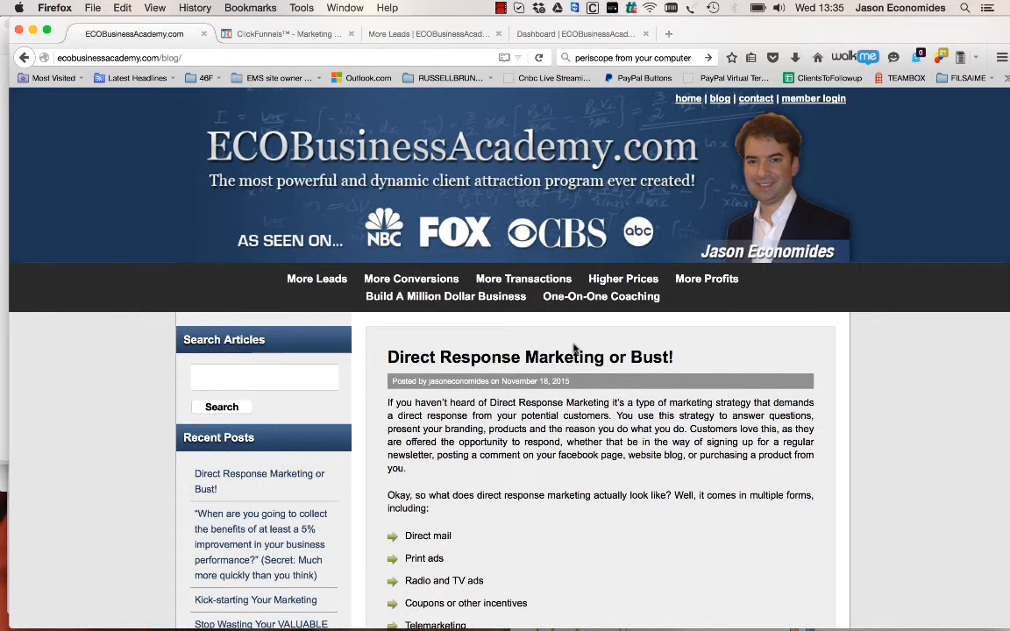
scroll(575, 449, down, 5)
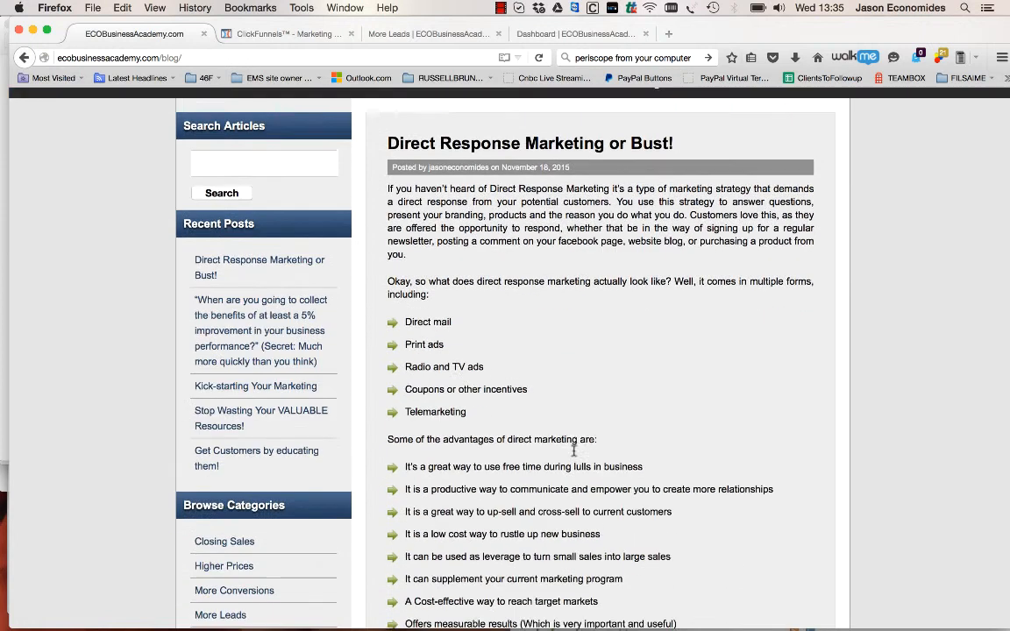
scroll(575, 449, down, 1)
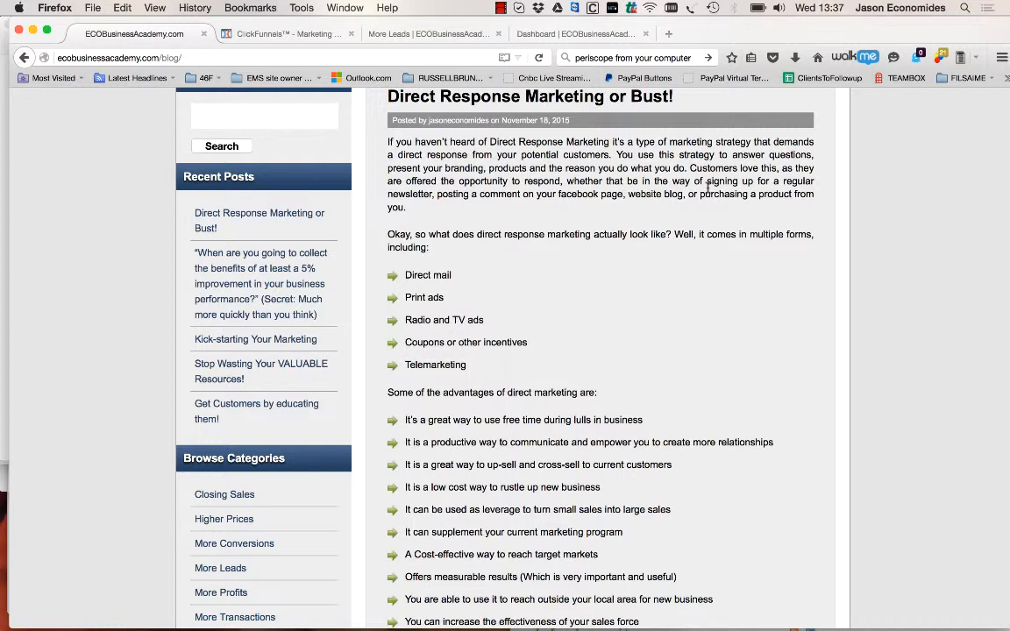
click(502, 8)
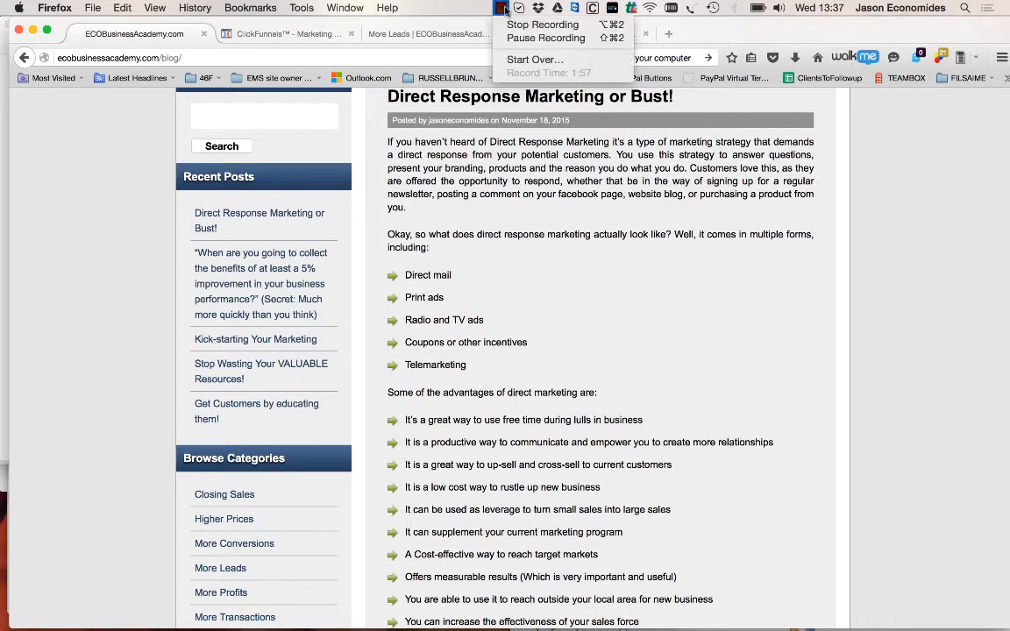
click(517, 37)
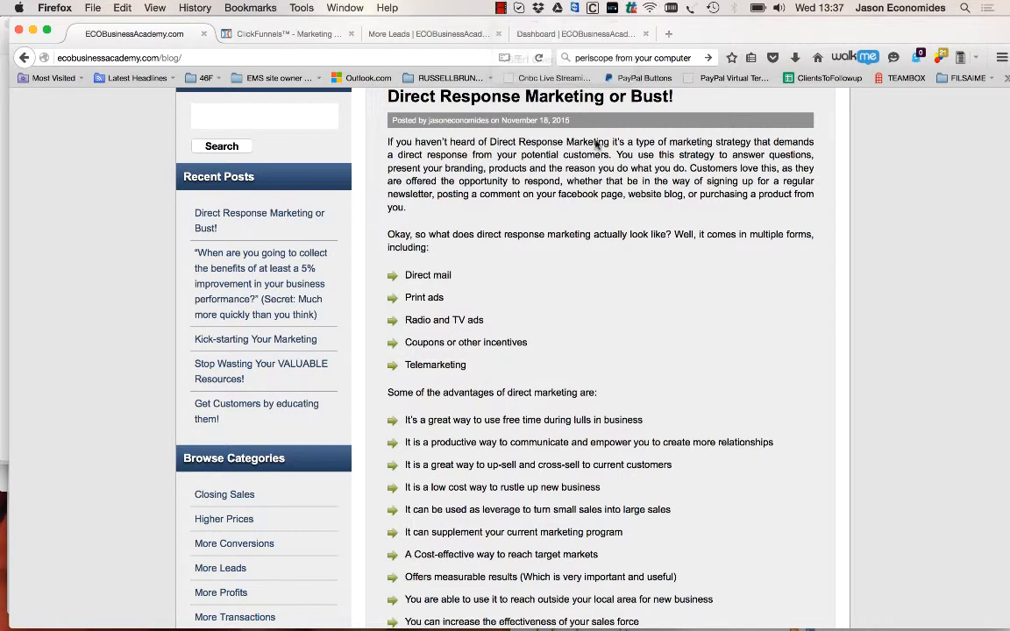
Switch to the ECOBusinessAcademy member dashboard and open its More Leads section
click(584, 37)
scroll(565, 403, down, 5)
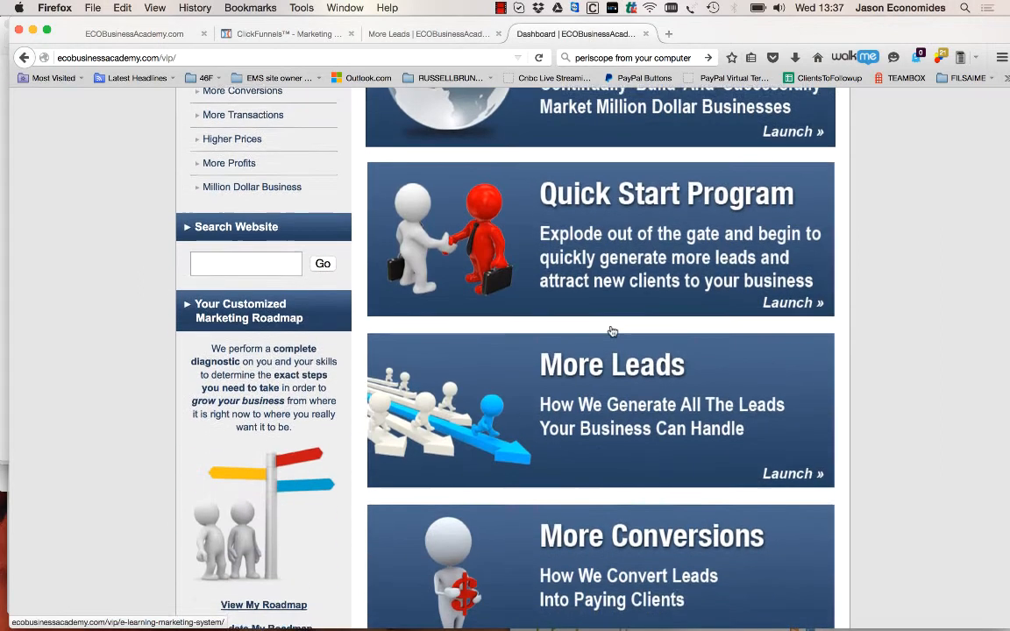
click(586, 417)
Open the "Done-For-You" lead generation resources and their Market-Dominating Advertising & Marketing Samples (Ad Library)
scroll(588, 449, down, 5)
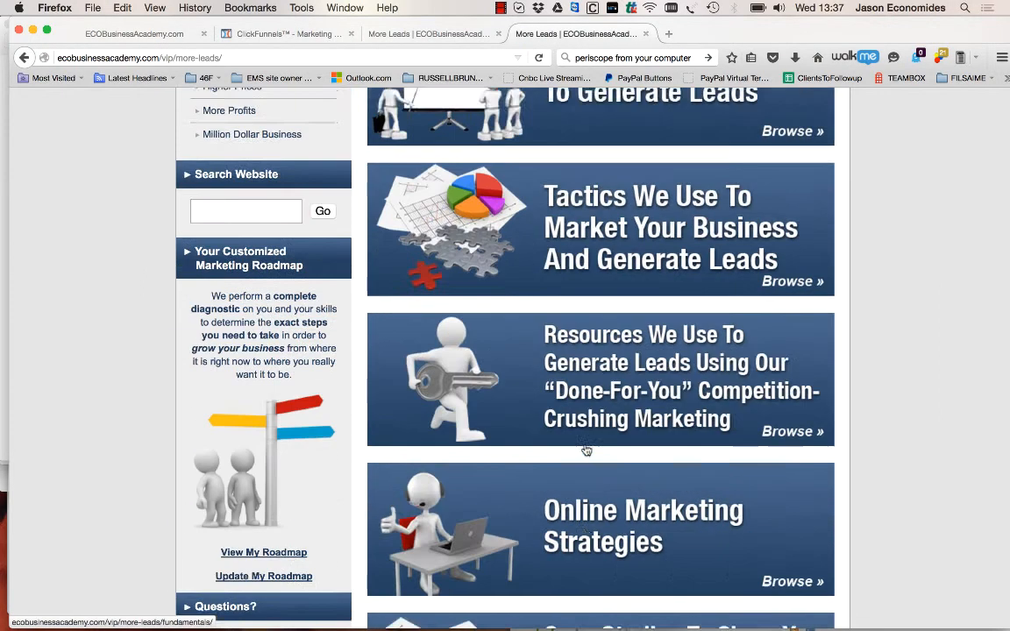
scroll(587, 451, down, 3)
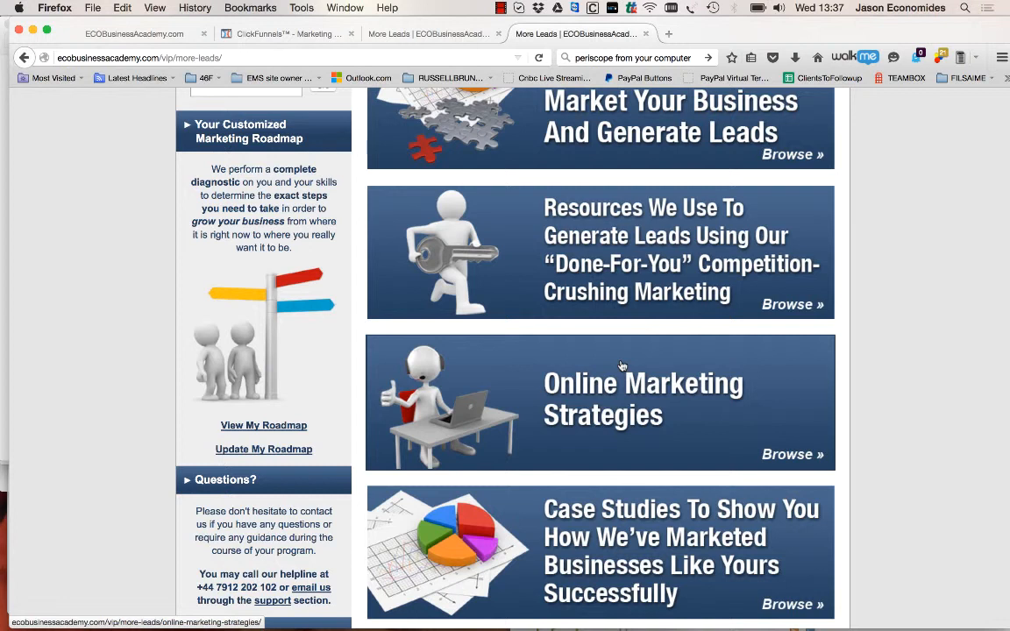
scroll(640, 271, up, 5)
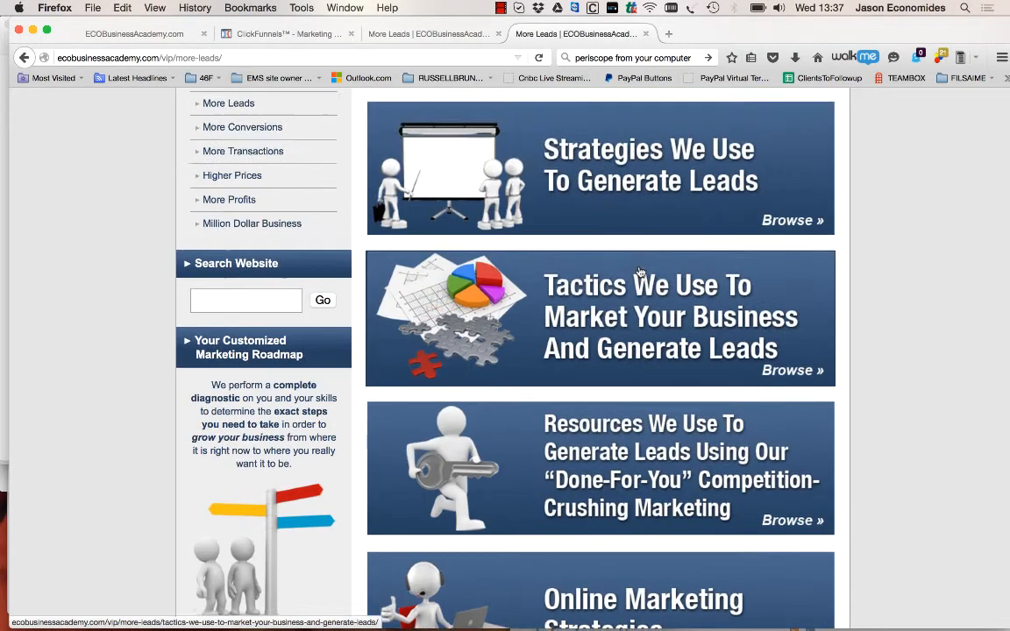
scroll(640, 272, down, 4)
scroll(640, 272, up, 3)
click(633, 356)
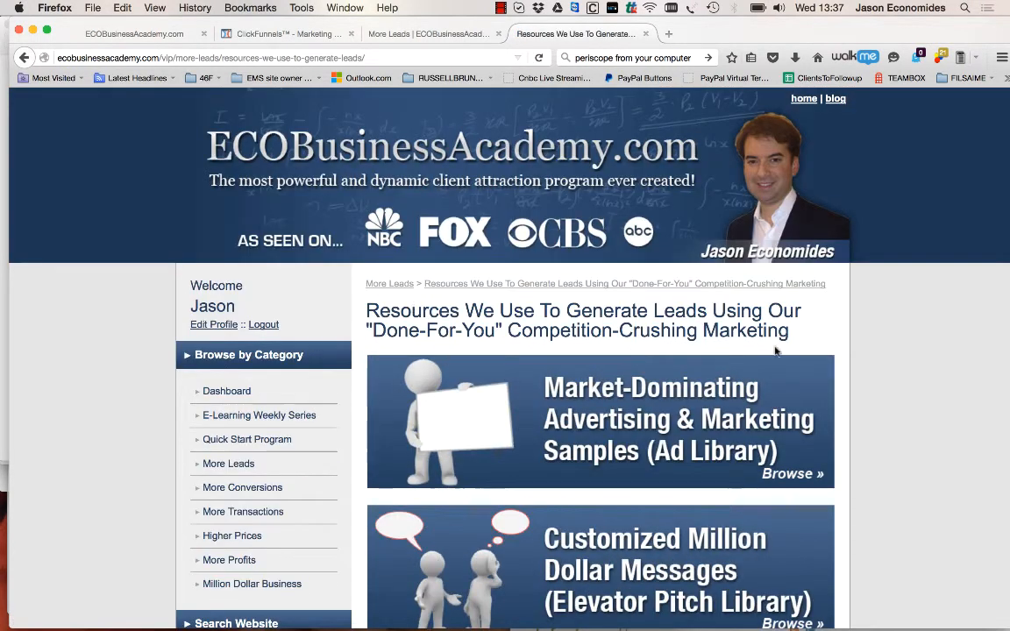
scroll(664, 303, down, 2)
click(664, 302)
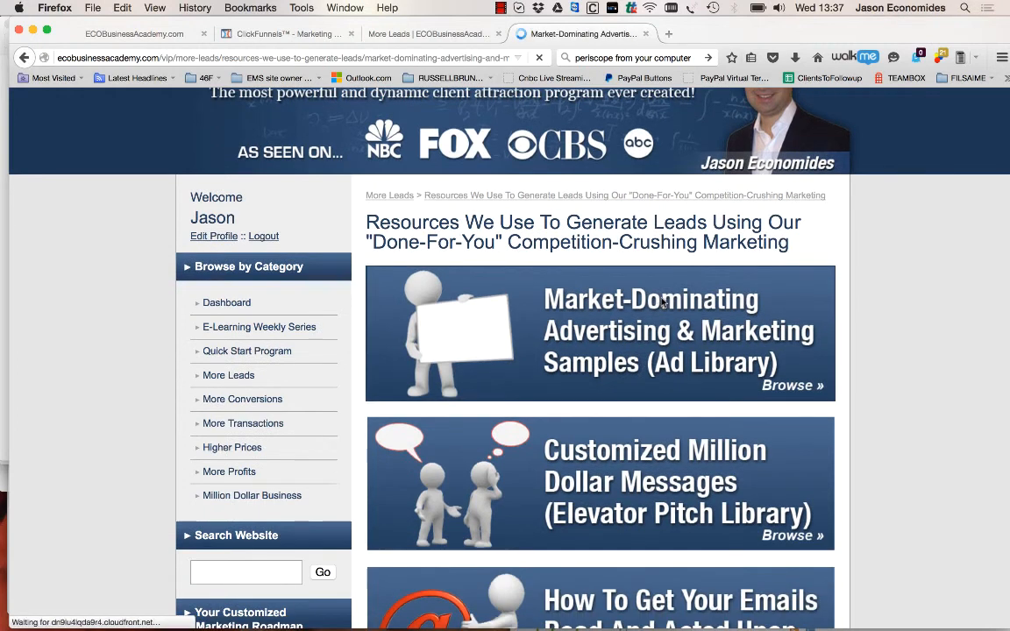
Browse the Ad Library's industry categories and open the Child Care samples
scroll(662, 302, down, 10)
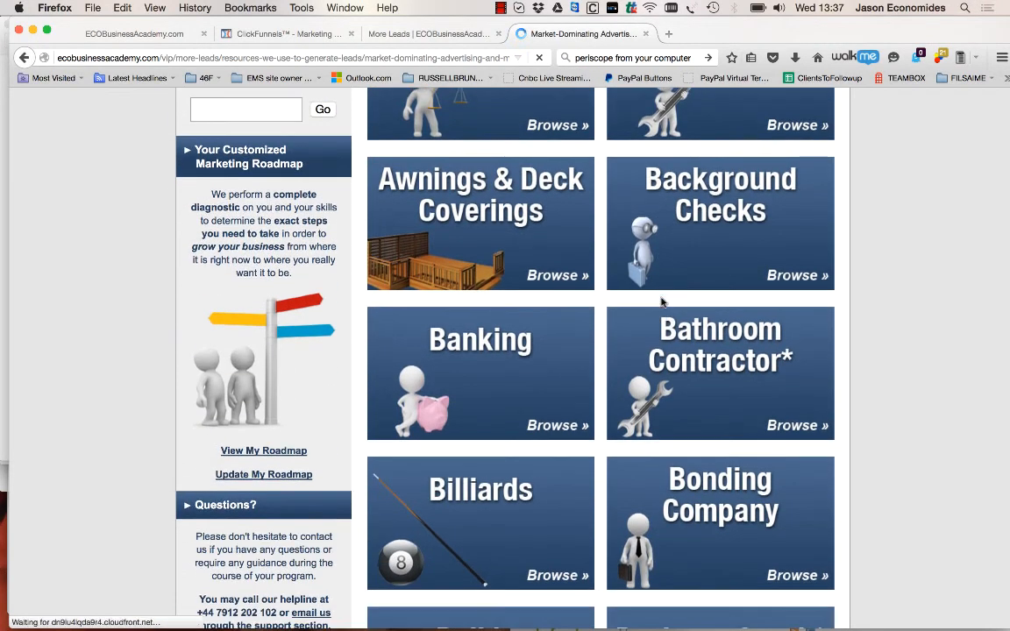
scroll(662, 303, down, 10)
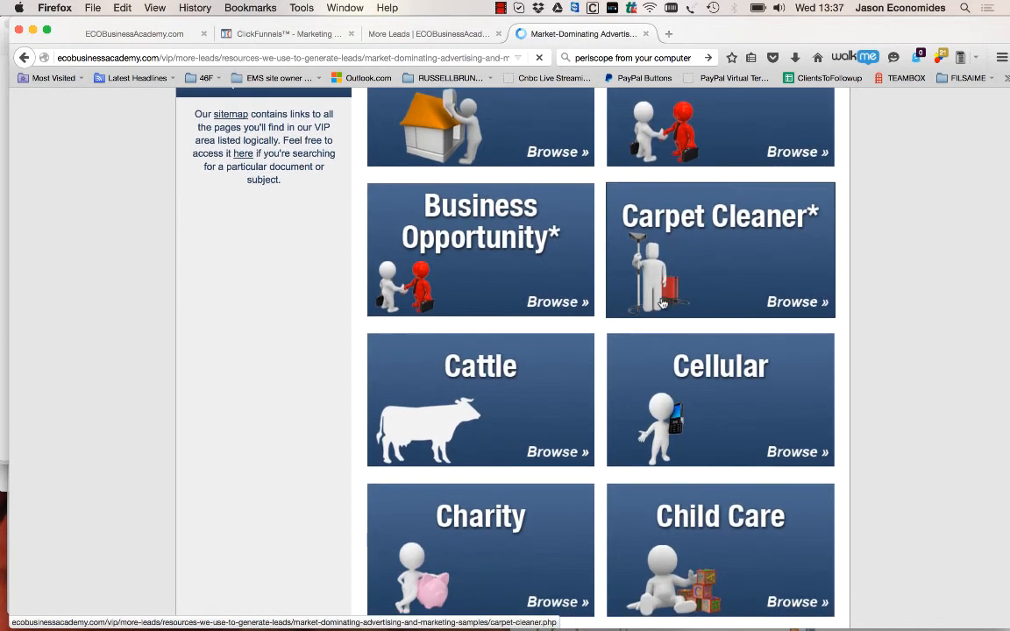
scroll(664, 301, down, 4)
scroll(663, 301, down, 2)
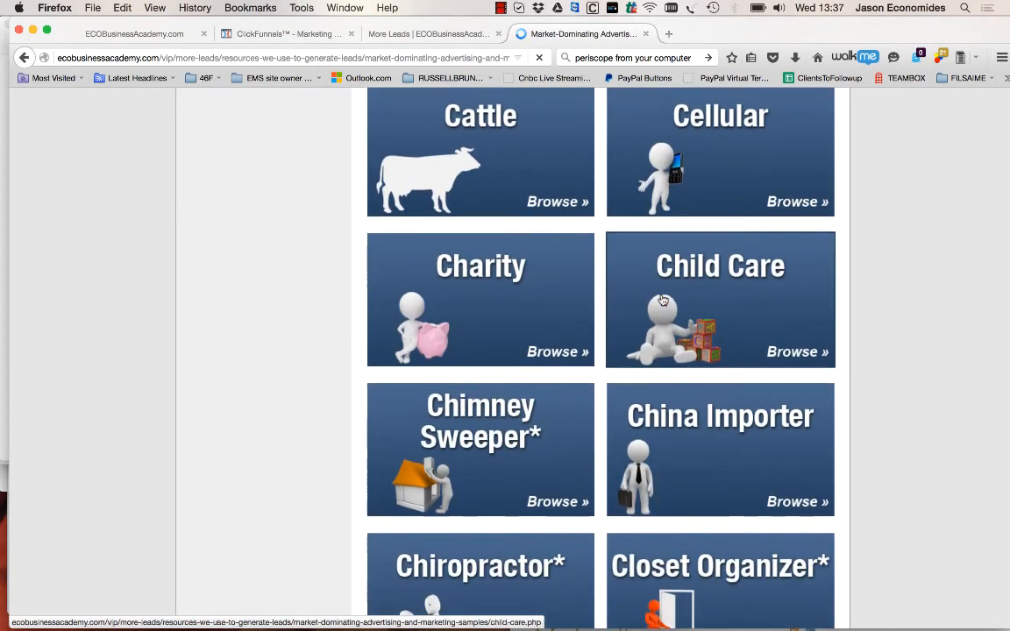
click(663, 301)
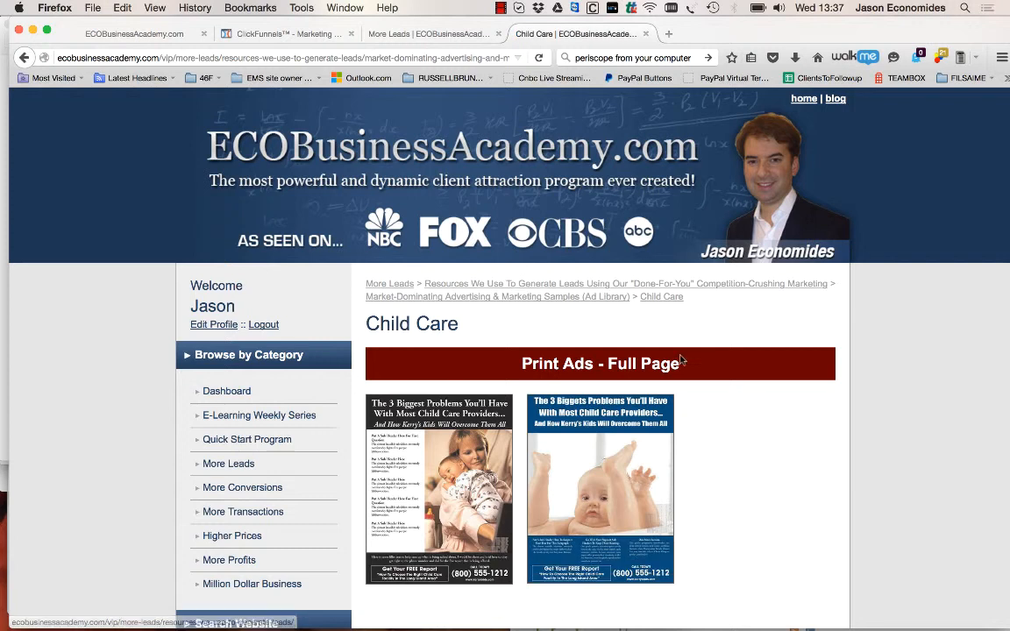
Enlarge the blue full-page child care print ad with the baby photo, examine its headline and free report offer, and close it
scroll(682, 359, down, 3)
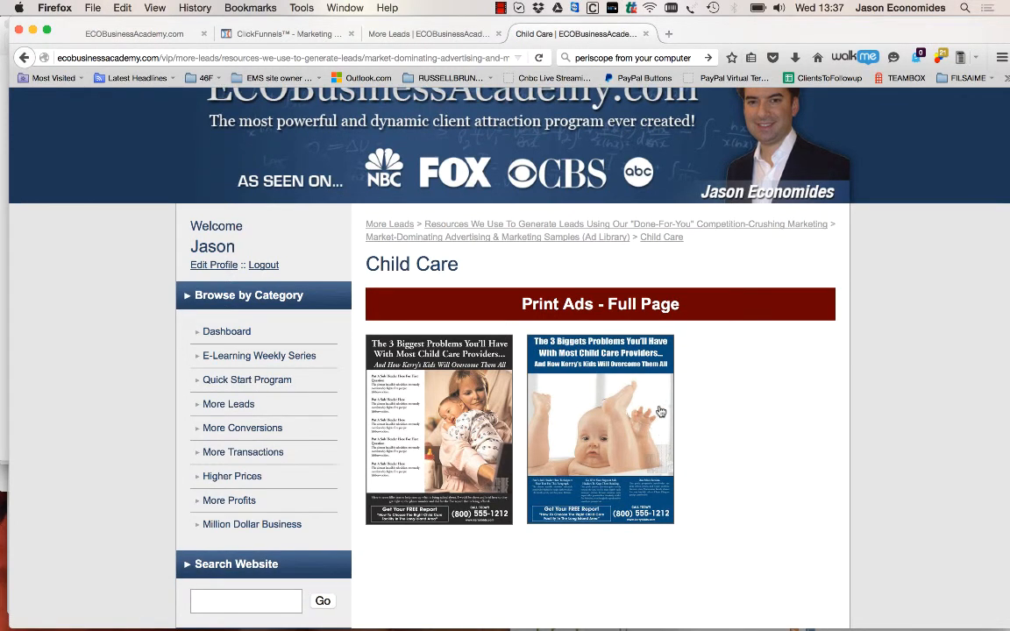
scroll(612, 353, down, 5)
scroll(612, 354, up, 6)
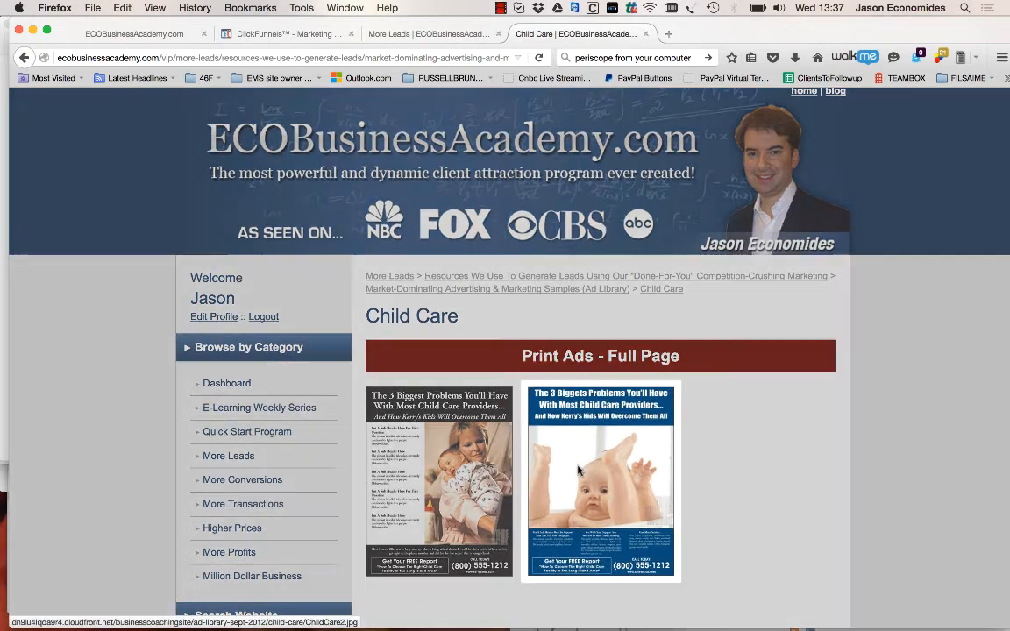
click(578, 471)
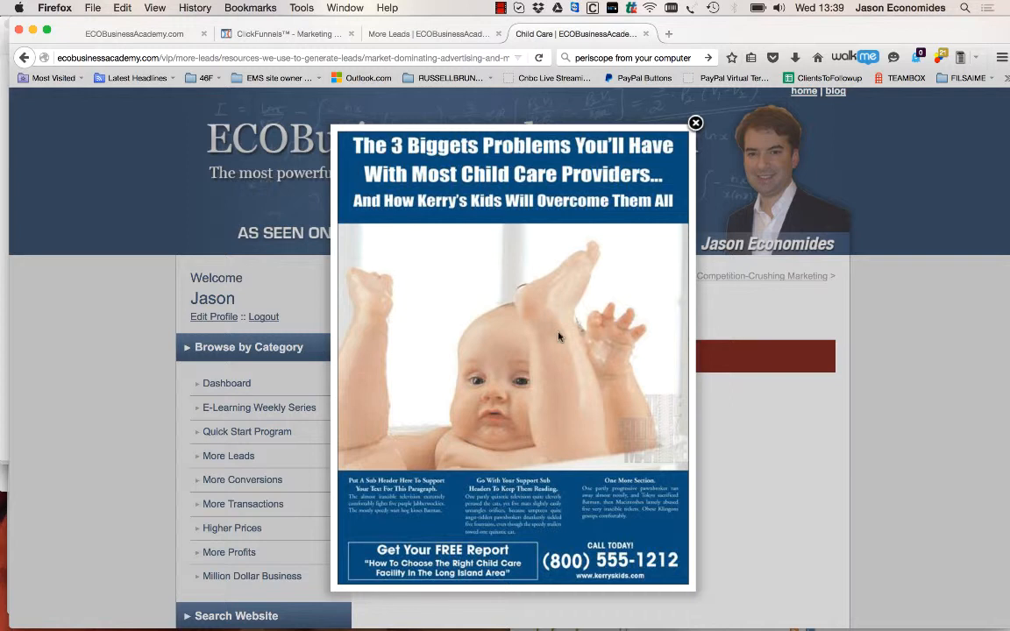
mouse_move(431, 235)
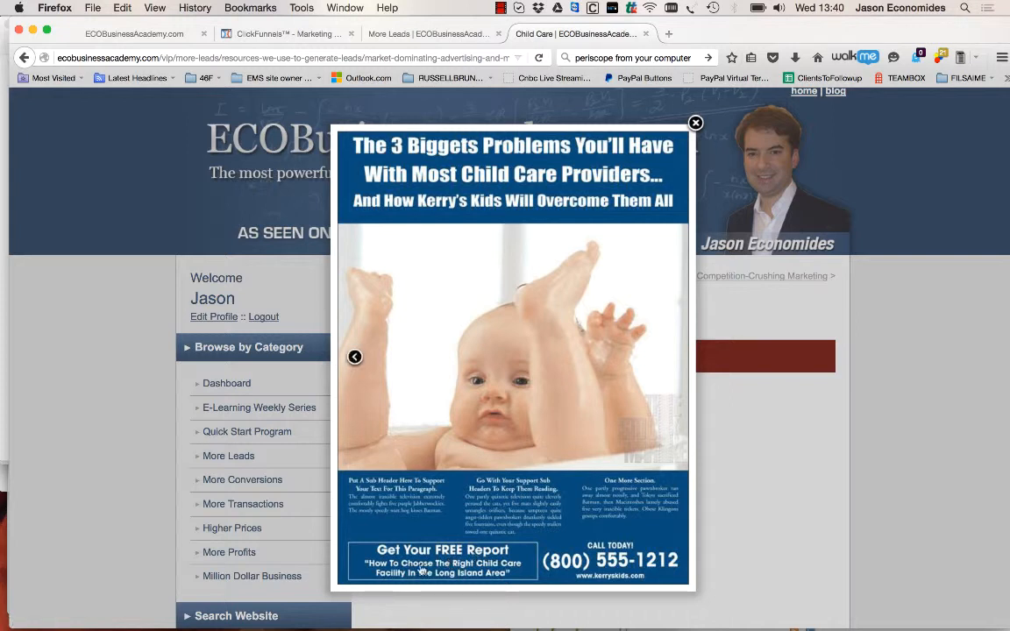
click(697, 425)
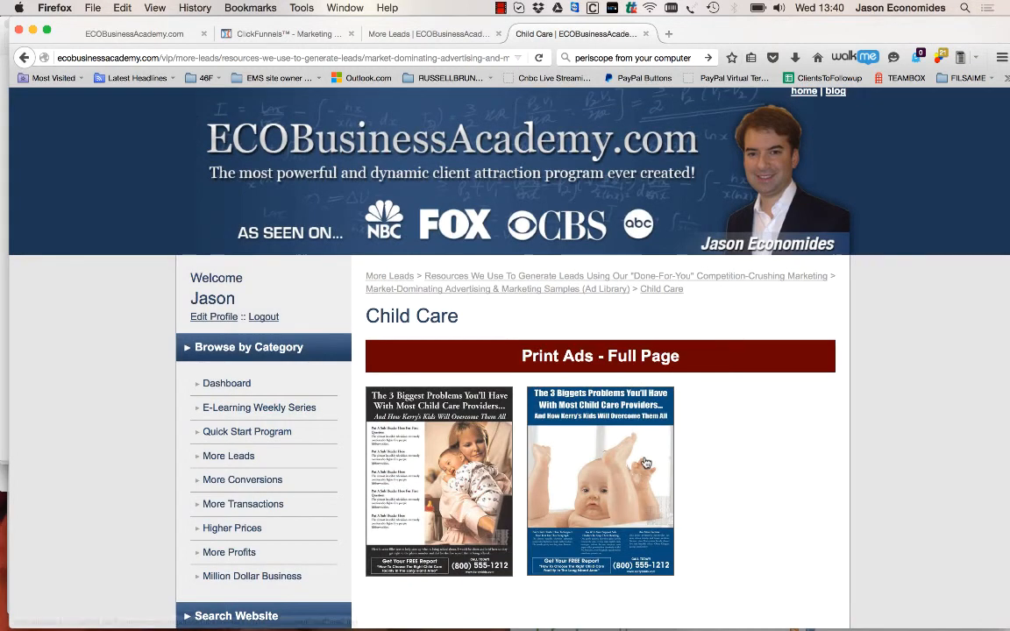
Return to the Ad Library's industry list and open the CPA samples
scroll(647, 459, down, 5)
scroll(646, 463, up, 5)
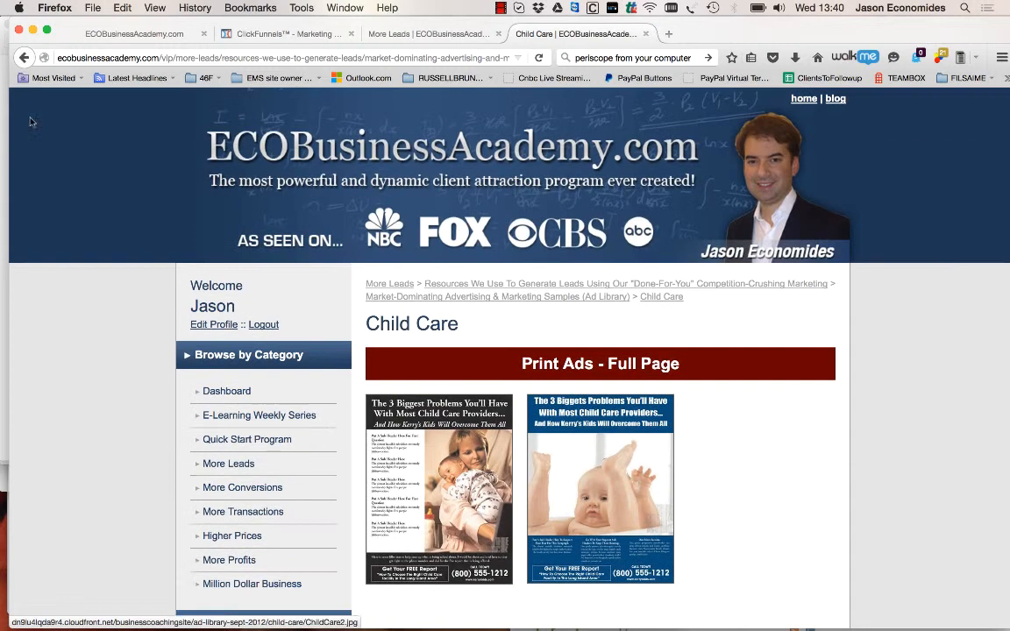
click(25, 58)
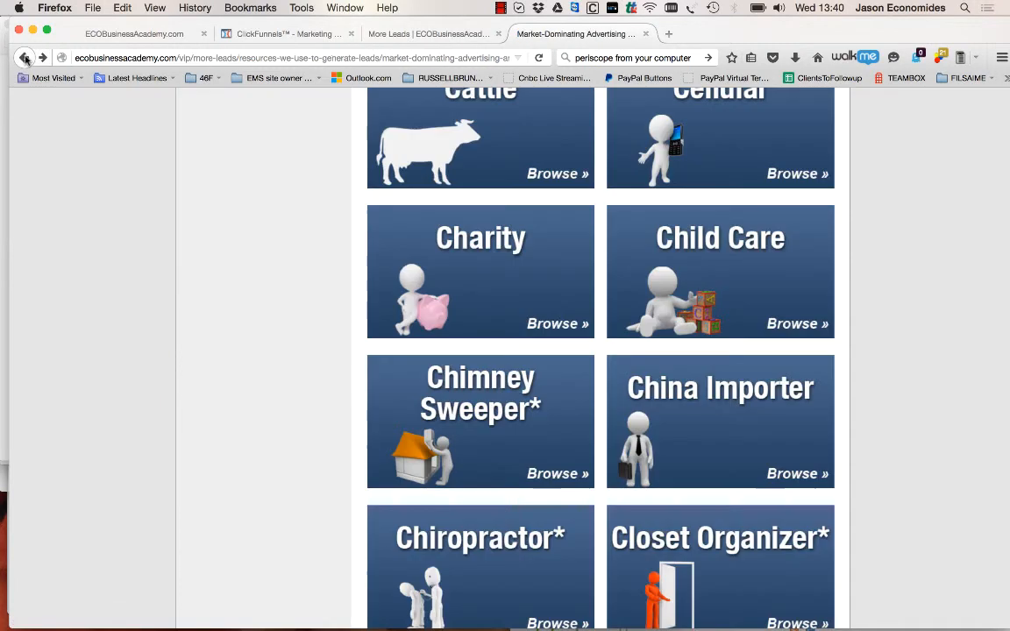
scroll(631, 352, down, 10)
scroll(631, 352, down, 10)
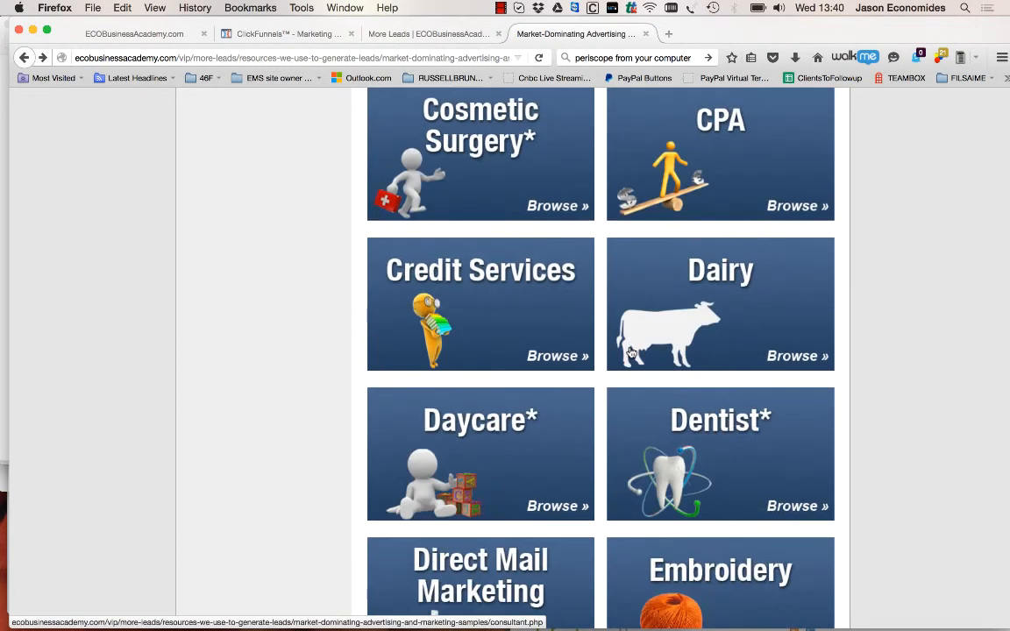
scroll(676, 231, up, 8)
click(676, 231)
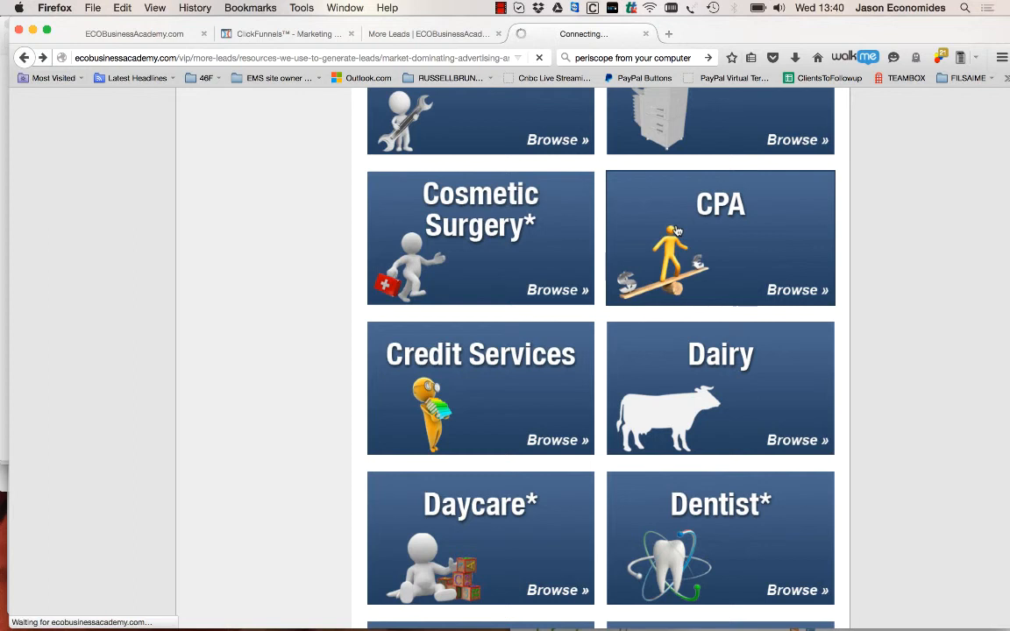
Look through the CPA print ads and postcards and enlarge the "Get Your Accounting Done For Less Than You're Paying Now." postcard
scroll(582, 282, down, 10)
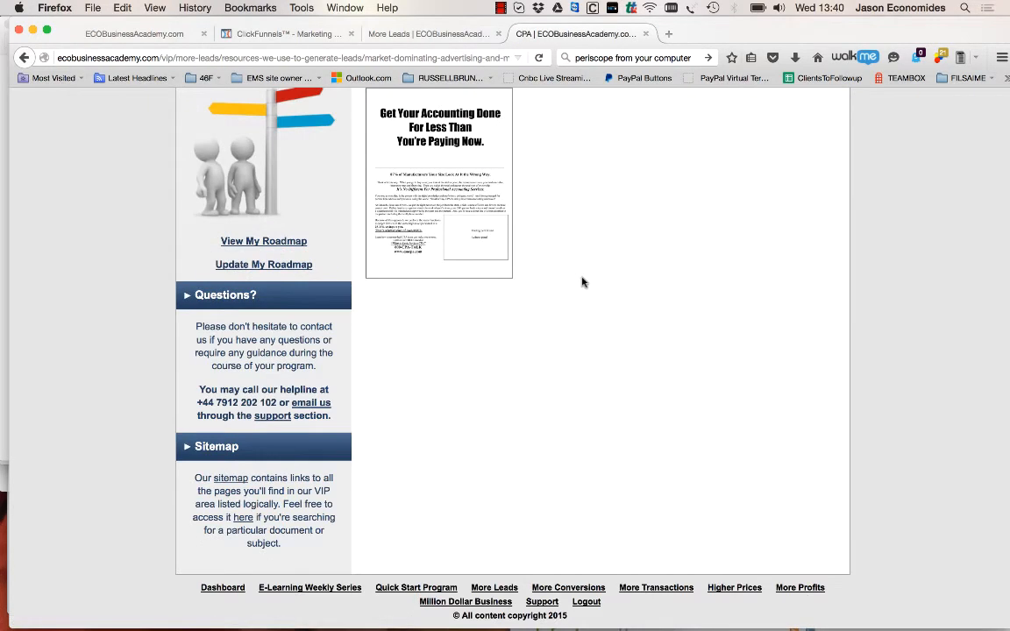
scroll(582, 282, up, 10)
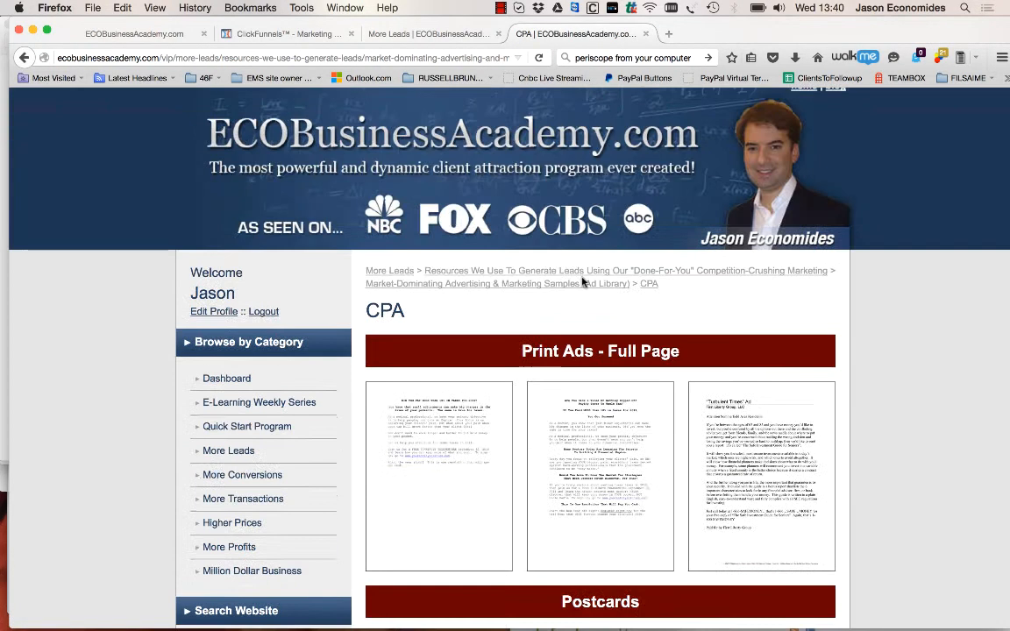
scroll(583, 281, down, 5)
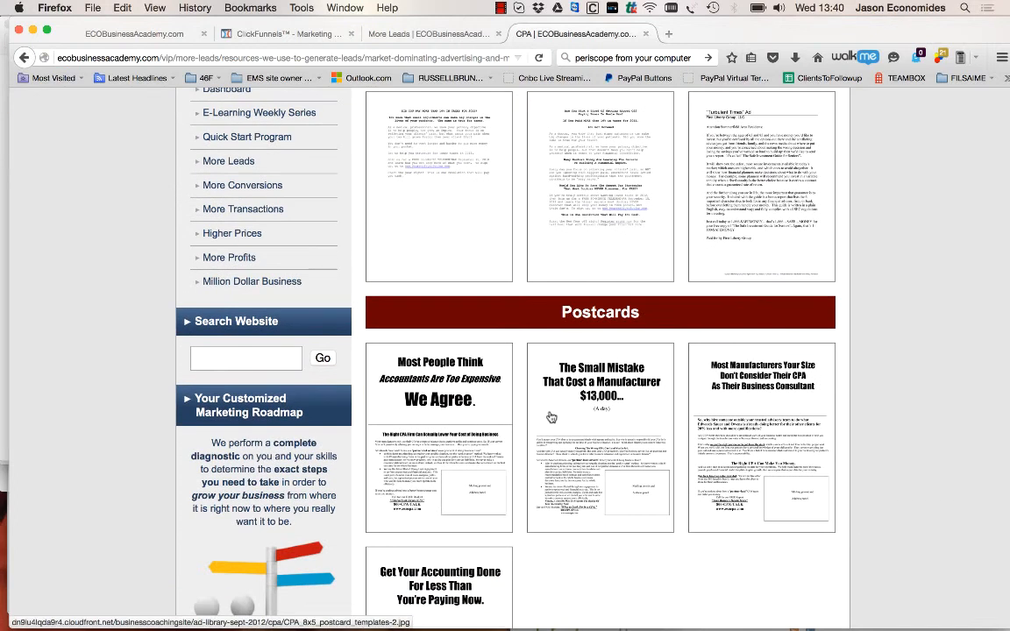
scroll(548, 418, up, 2)
scroll(548, 418, down, 3)
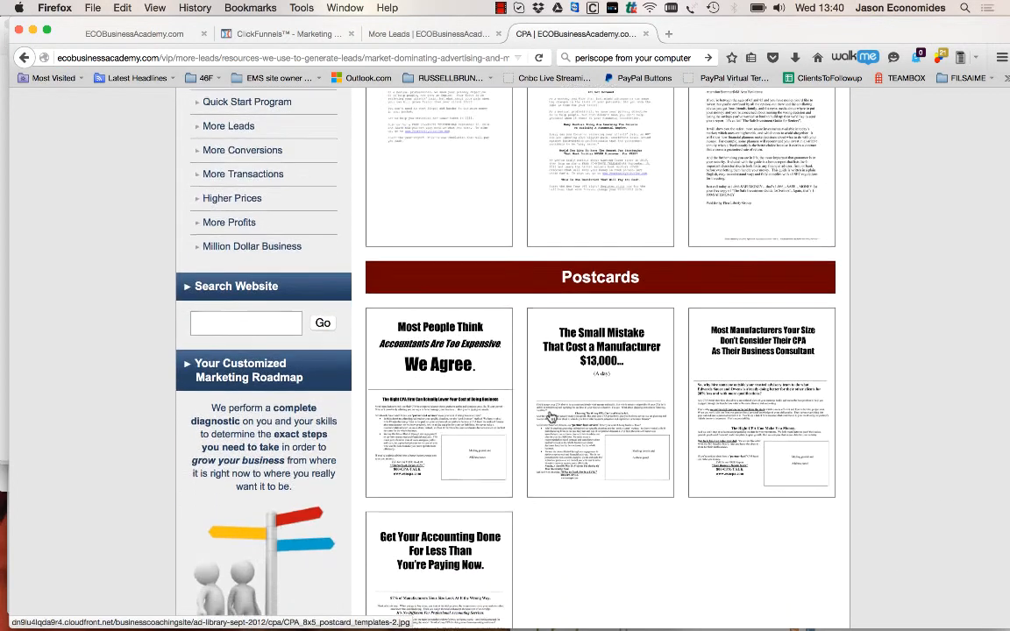
scroll(474, 532, down, 2)
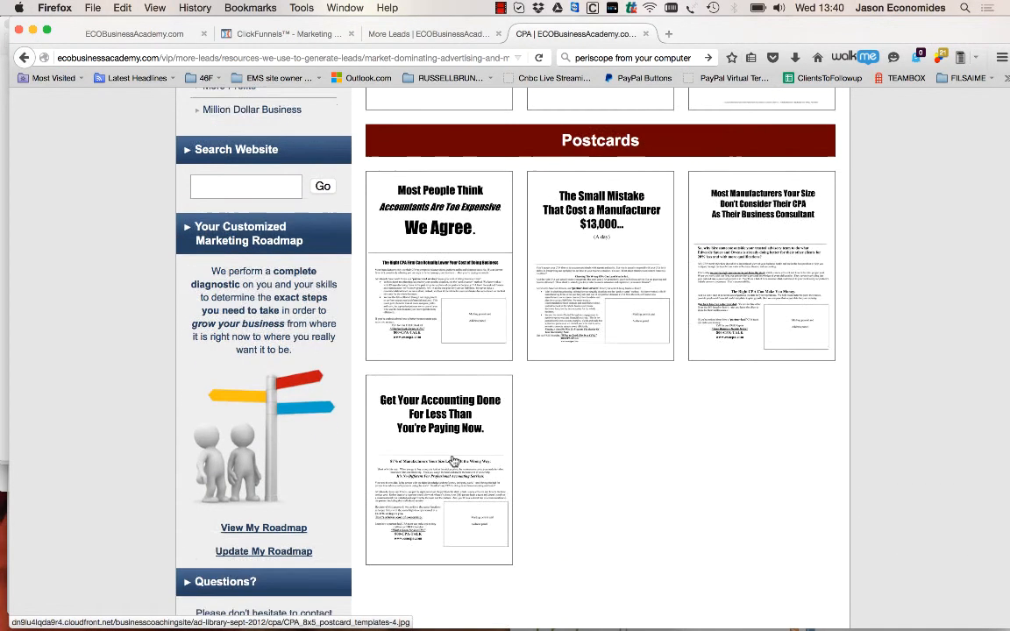
click(453, 462)
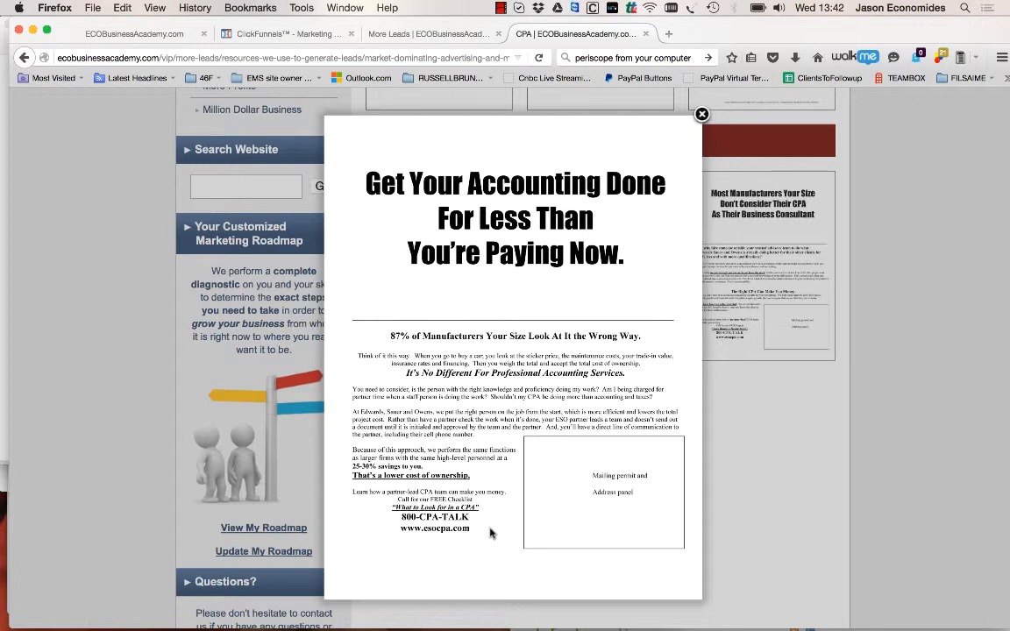
click(501, 8)
click(501, 14)
Search the web for "upwork" in a new browser tab and open the Upwork homepage to view its freelancer categories
key(super+t)
key(super+k)
text(u)
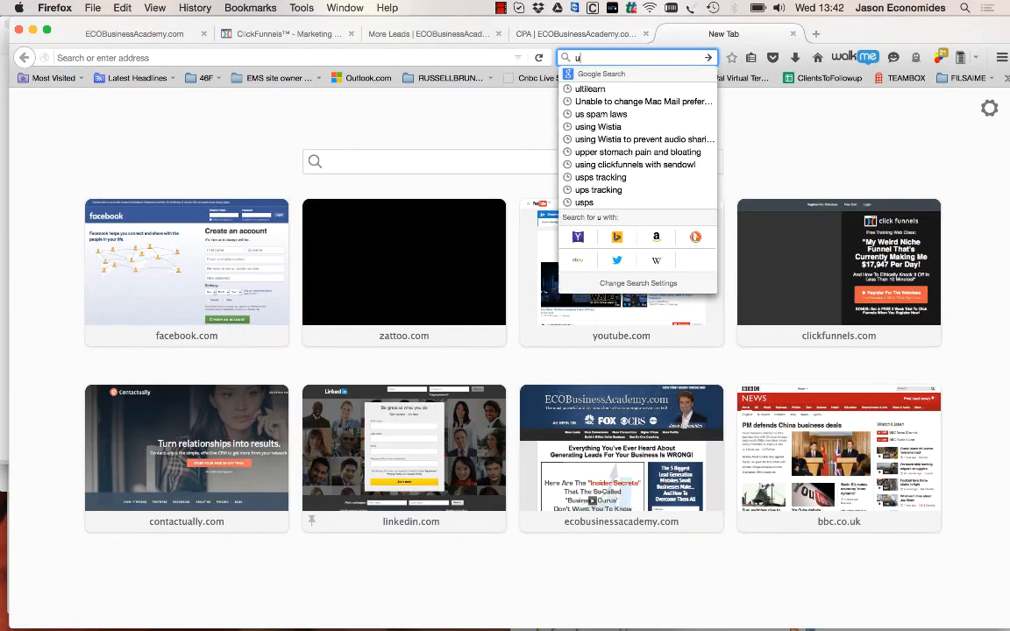
text(pwork)
key(Return)
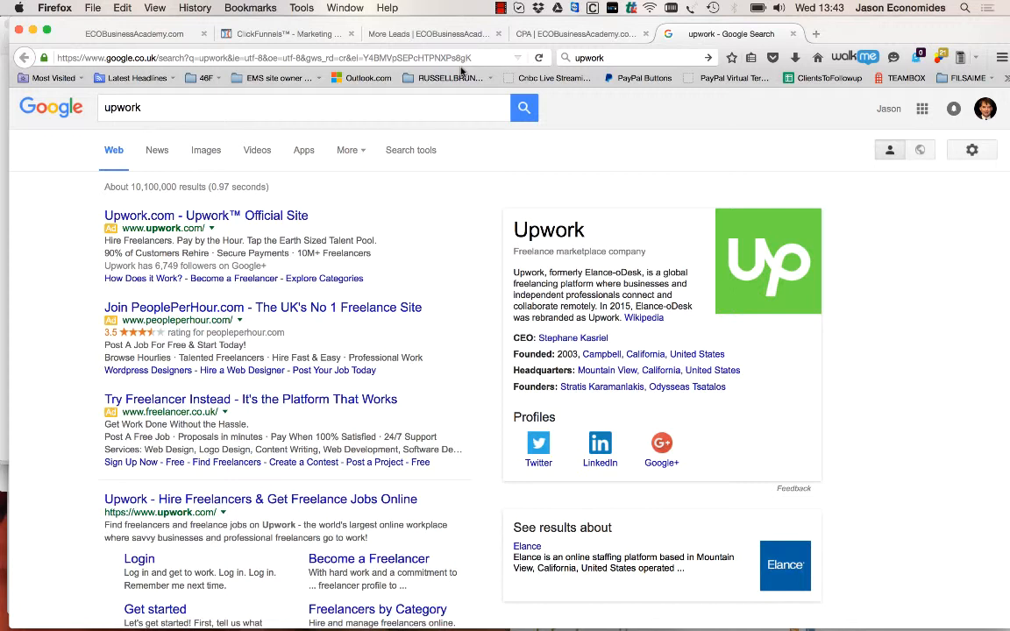
click(175, 499)
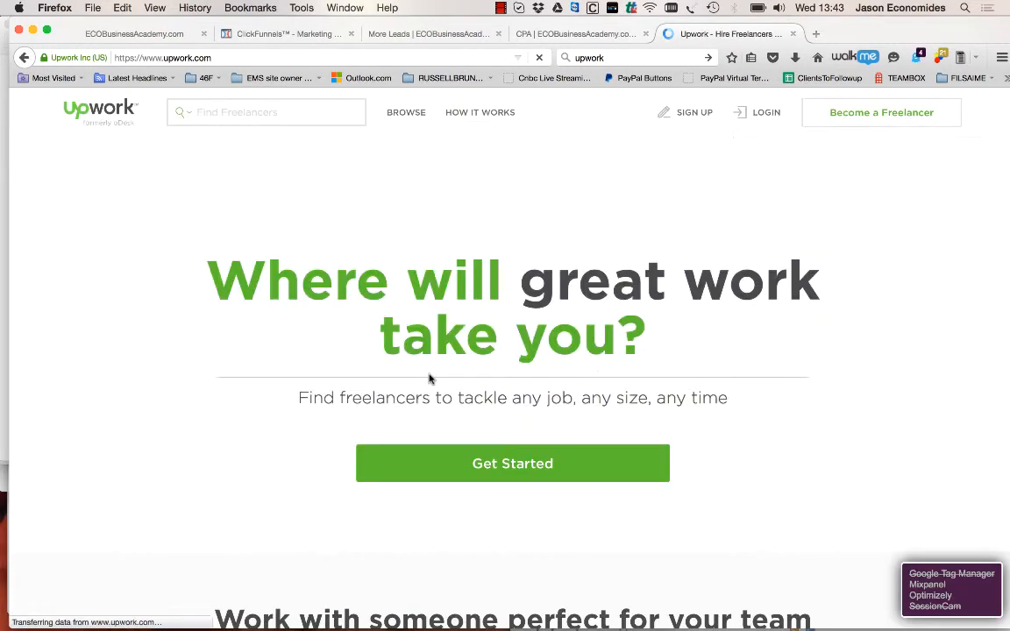
scroll(564, 303, down, 5)
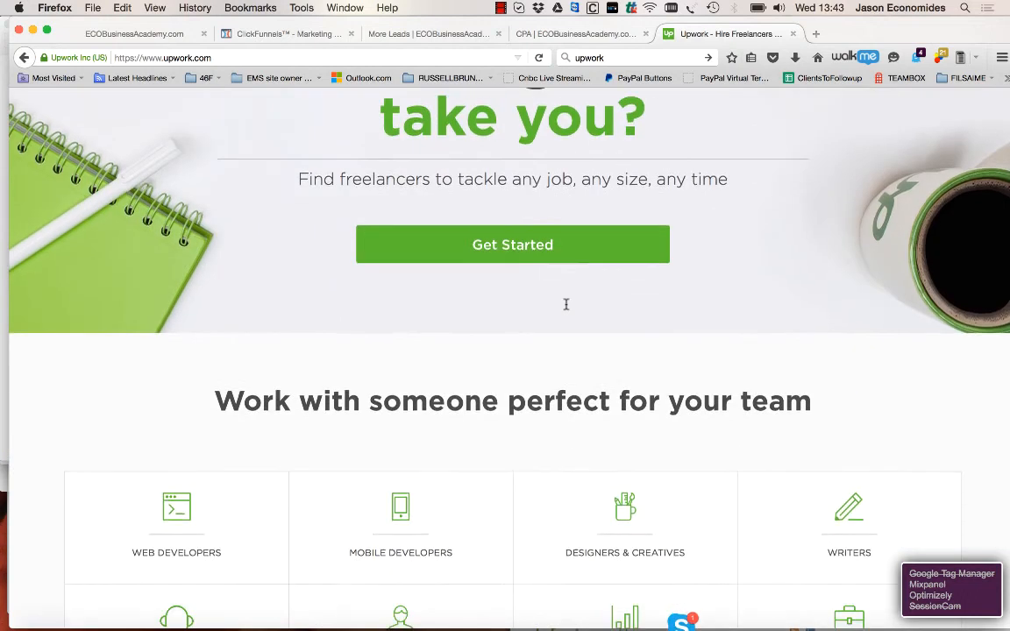
Open Upwork's Writers category and look through the highest-rated writers and editors, including their hourly rates, job success and specialties
scroll(566, 305, down, 6)
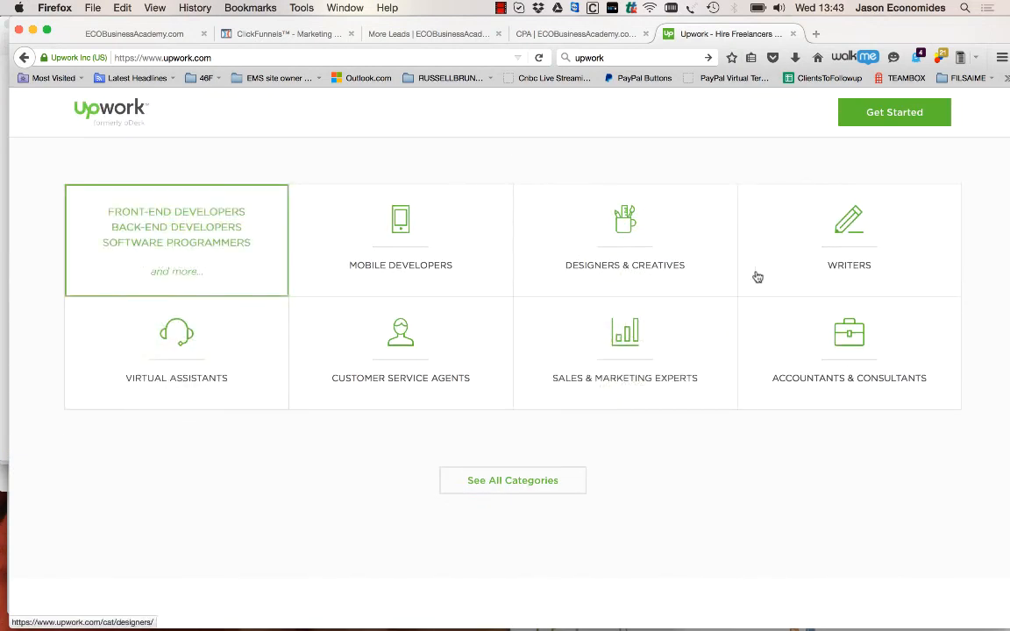
click(860, 237)
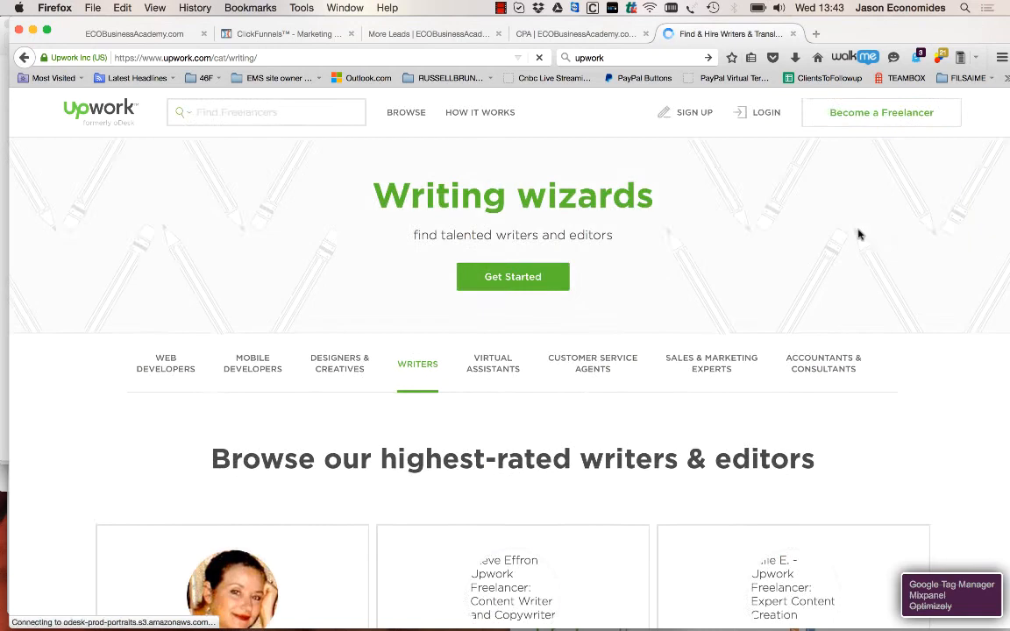
scroll(541, 357, down, 9)
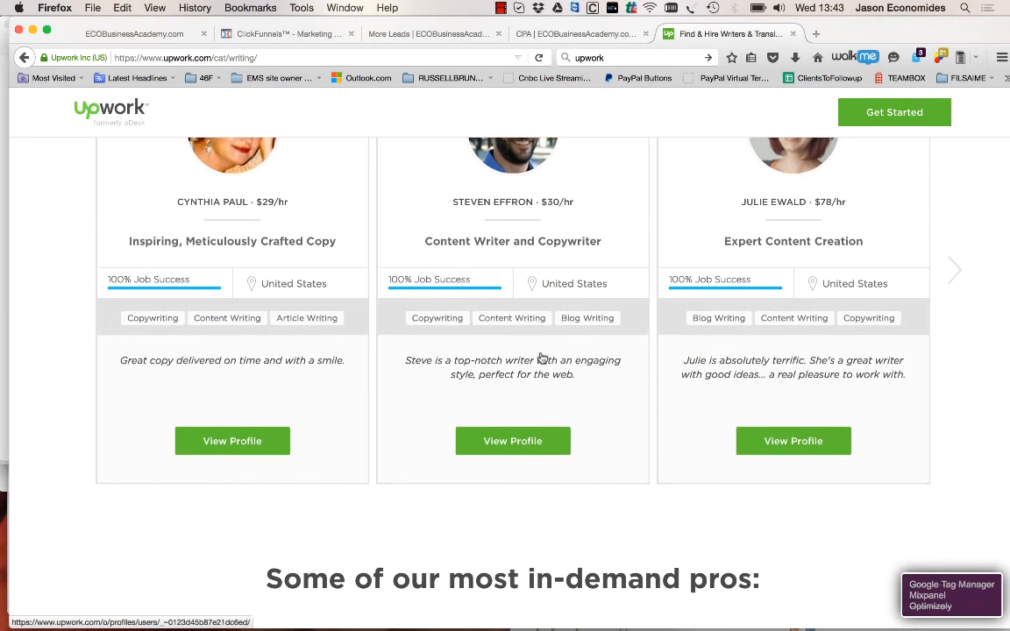
scroll(541, 357, up, 2)
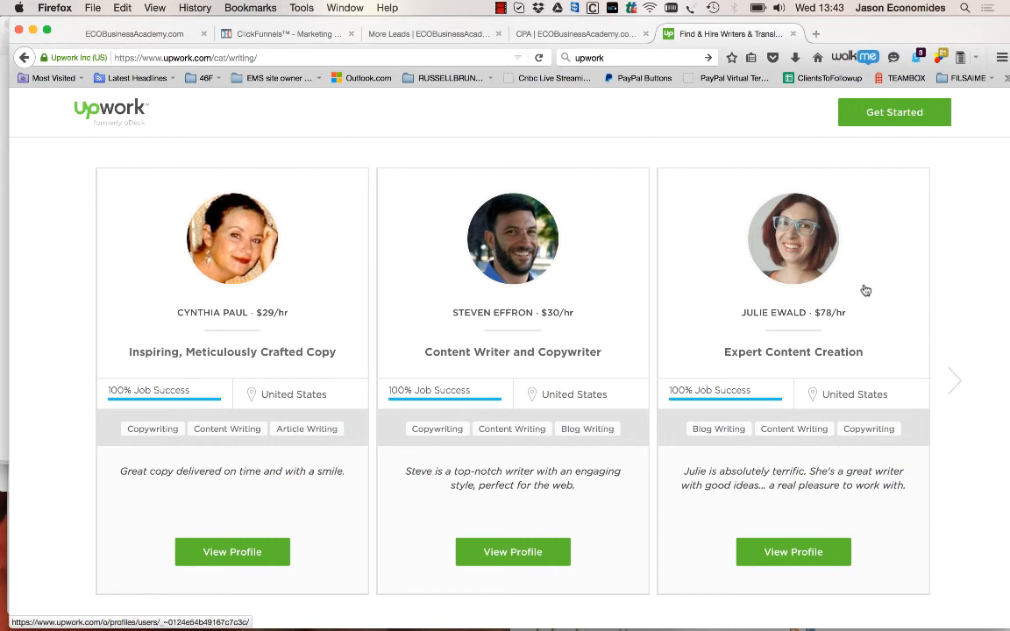
scroll(866, 290, down, 6)
scroll(848, 249, up, 9)
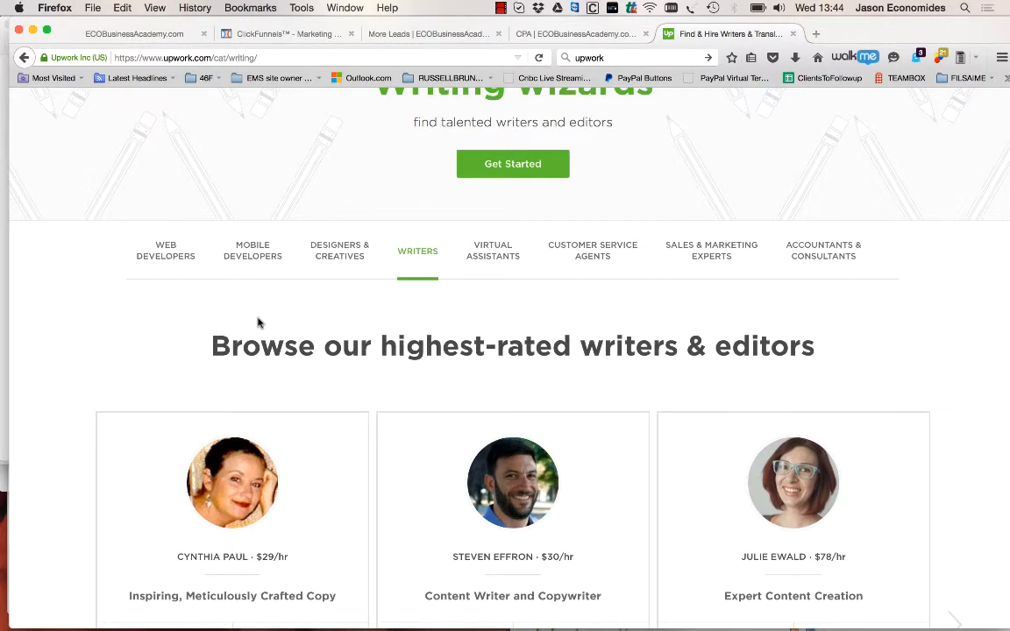
scroll(456, 395, down, 10)
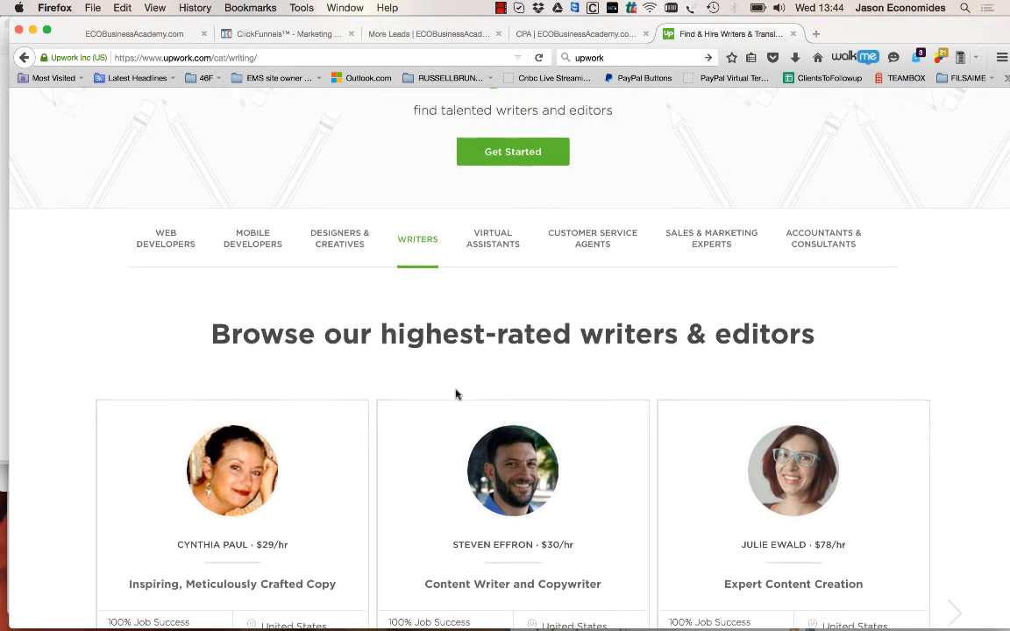
scroll(456, 394, up, 4)
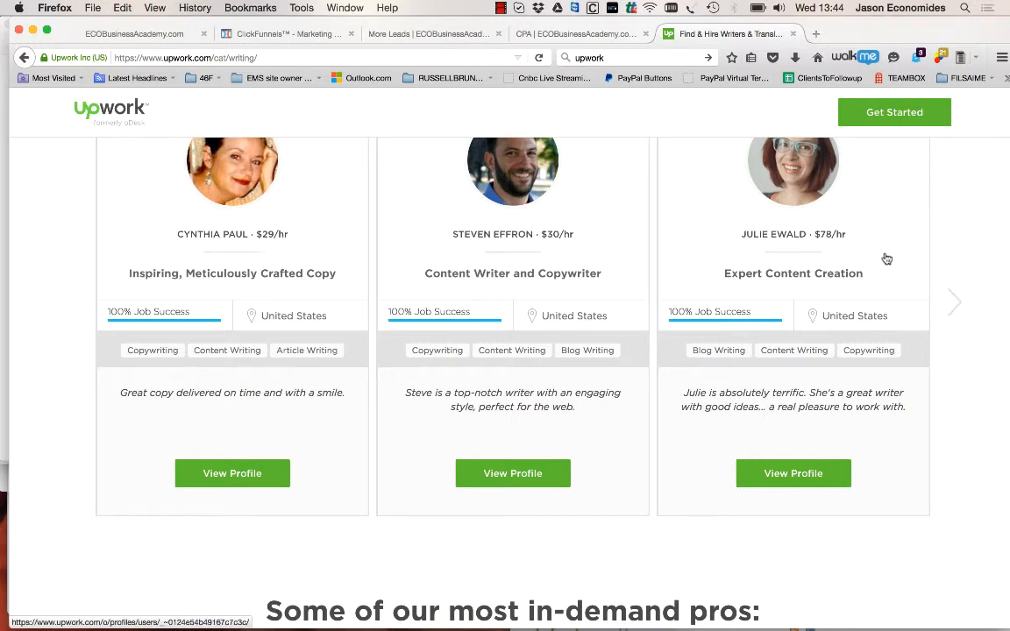
scroll(482, 300, up, 5)
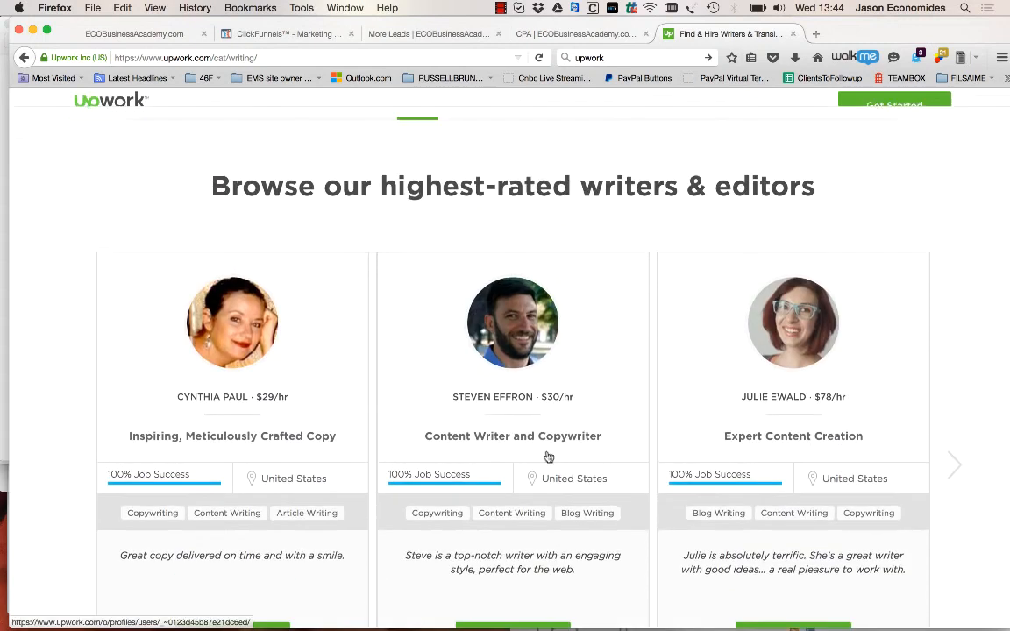
scroll(356, 428, up, 5)
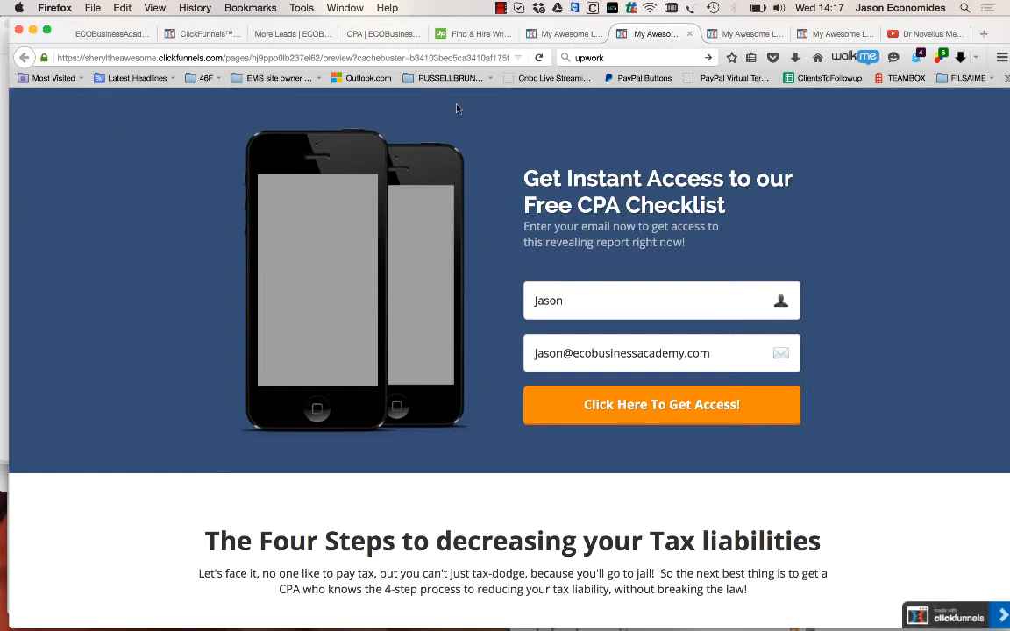
Complete the name field of the Free CPA Checklist opt-in form with the contact's full name
click(568, 305)
text(E)
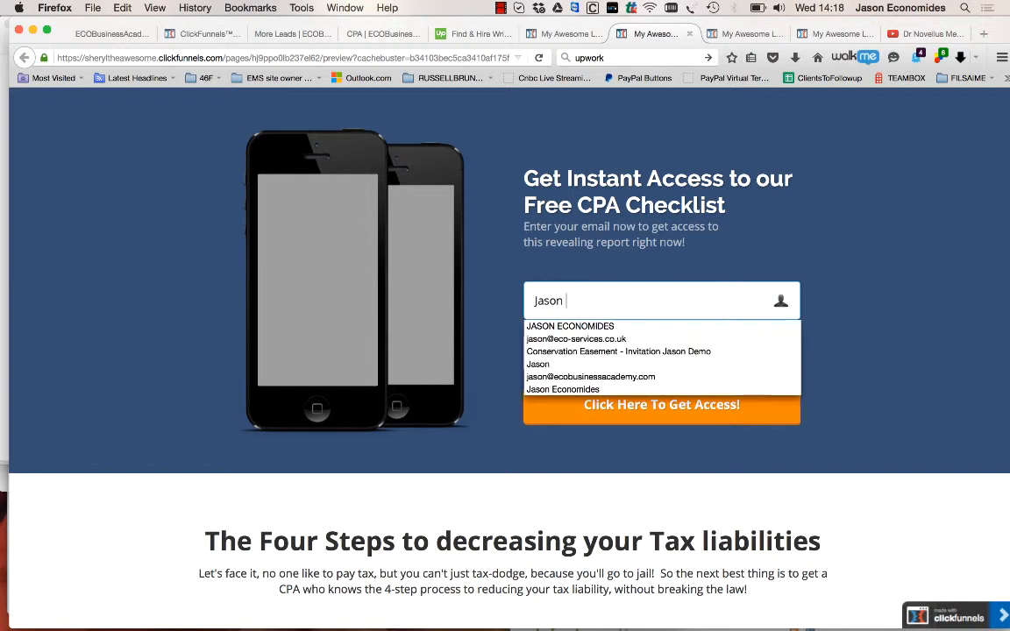
text(conomides)
key(Tab)
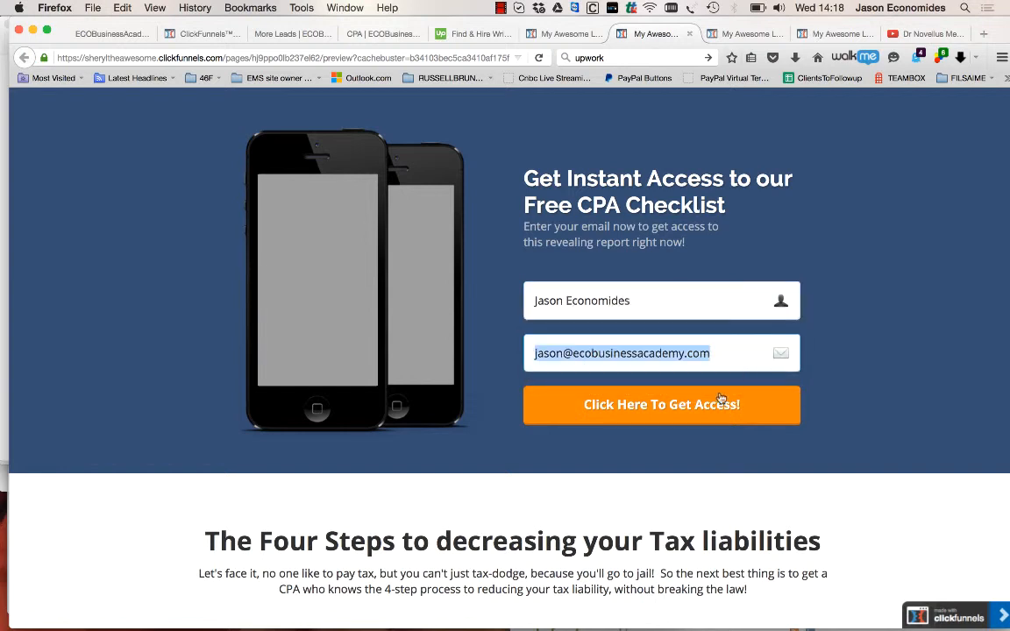
click(927, 355)
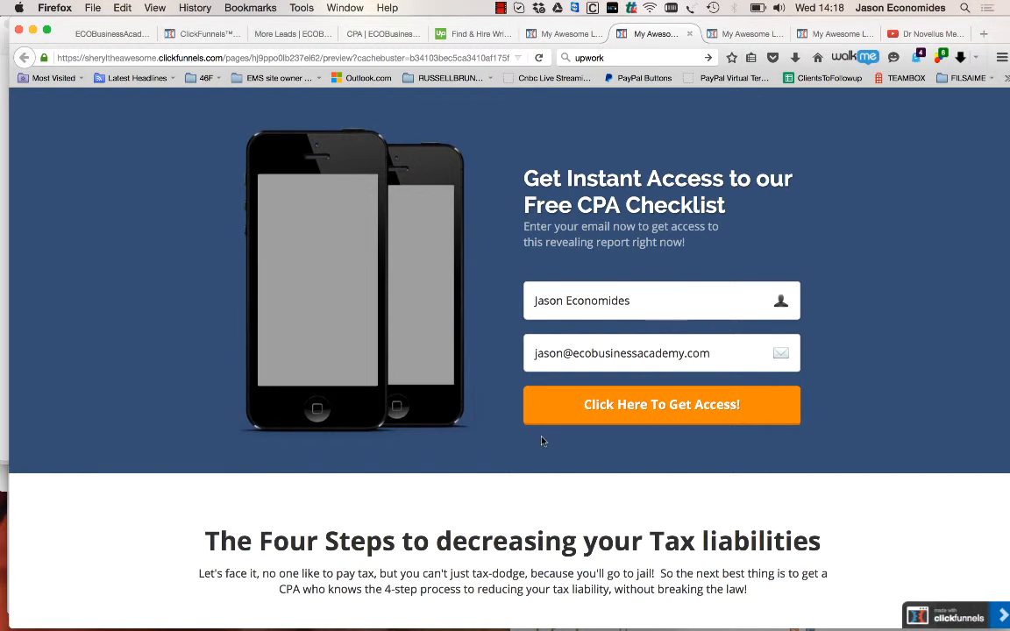
Review the sections of the CPA Checklist landing page and submit its opt-in form to request the free checklist
scroll(541, 439, down, 10)
scroll(541, 440, down, 8)
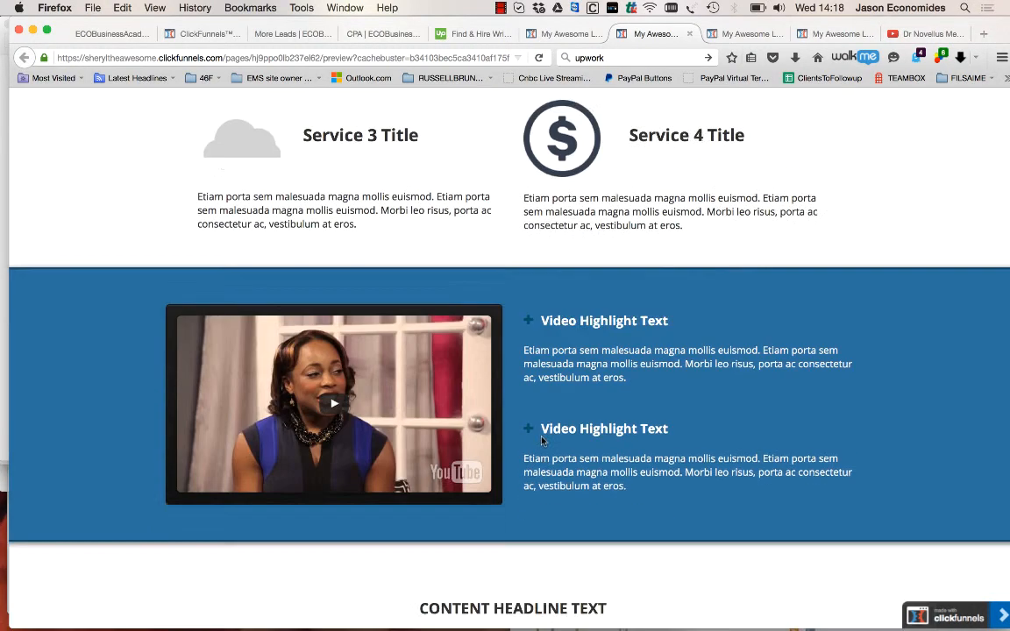
scroll(542, 438, up, 16)
scroll(542, 437, up, 2)
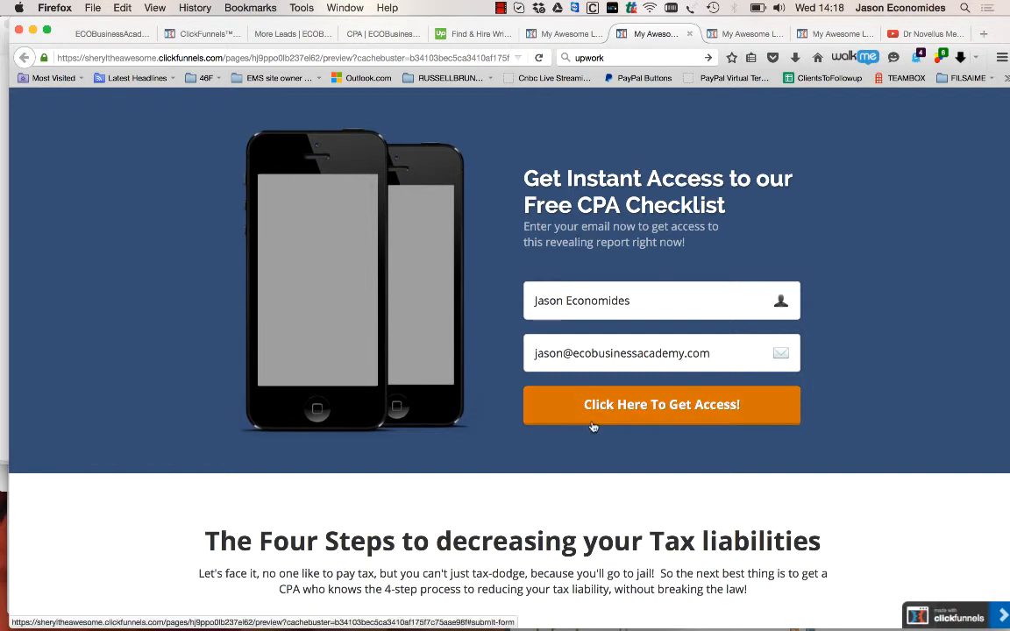
scroll(578, 528, down, 1)
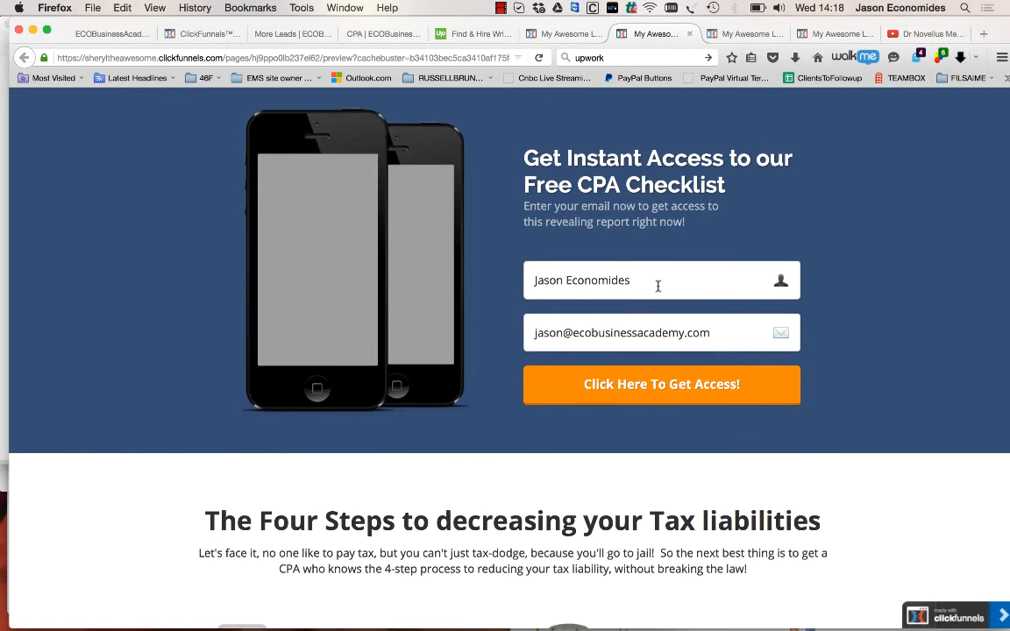
scroll(658, 285, up, 1)
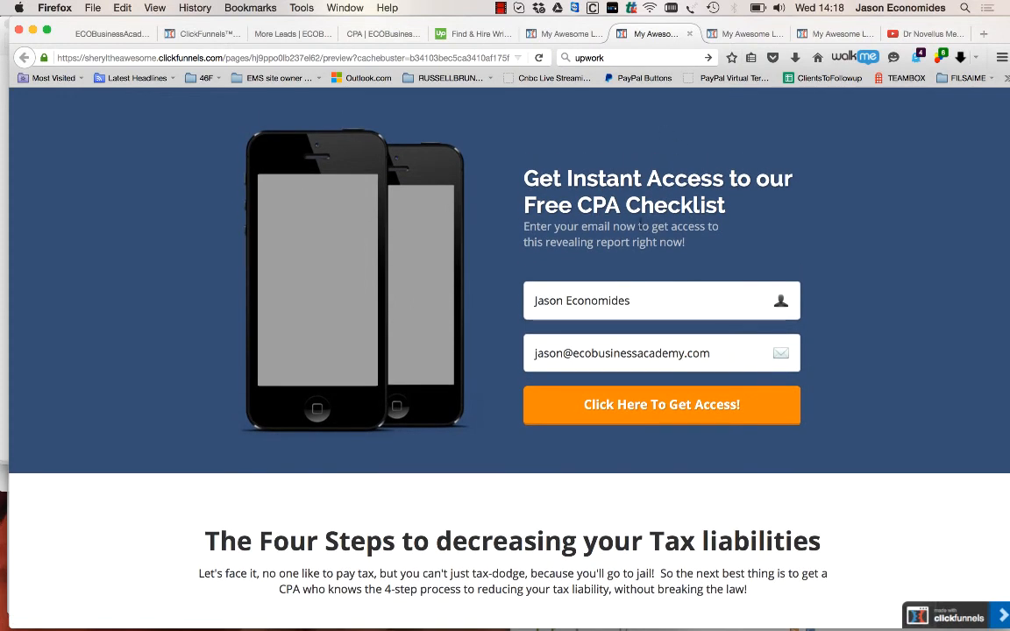
click(600, 298)
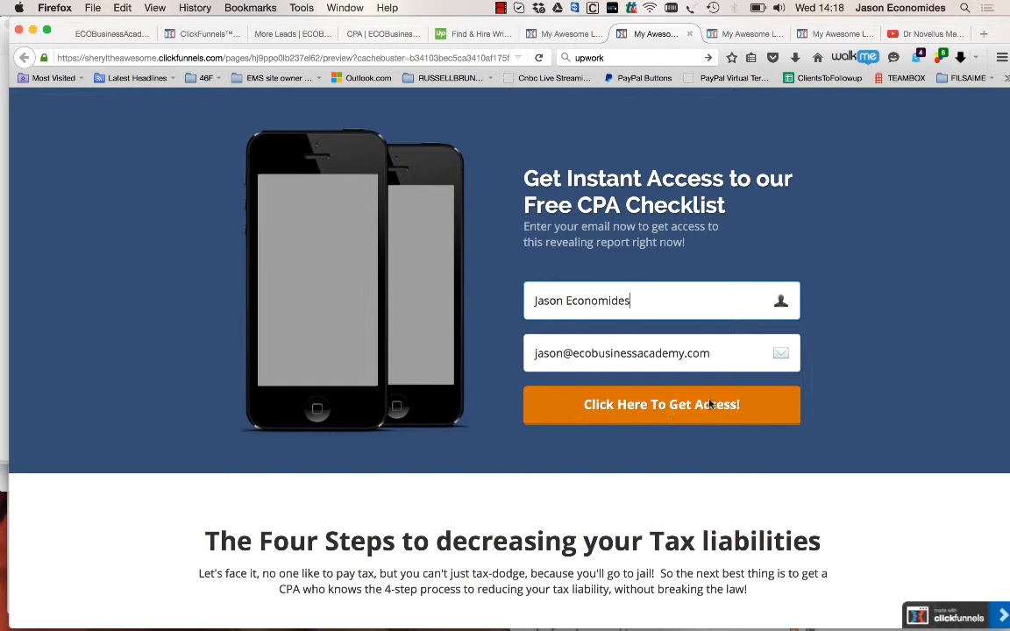
click(639, 407)
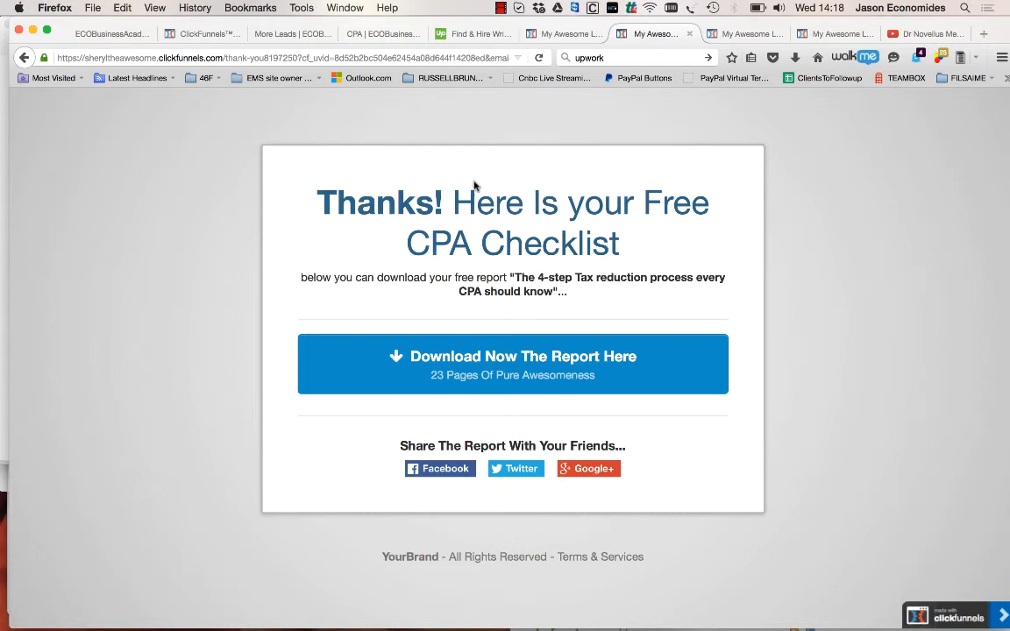
Return to the opt-in page's editor and exit it to the CPA checklist funnel's Opt In step overview
click(561, 33)
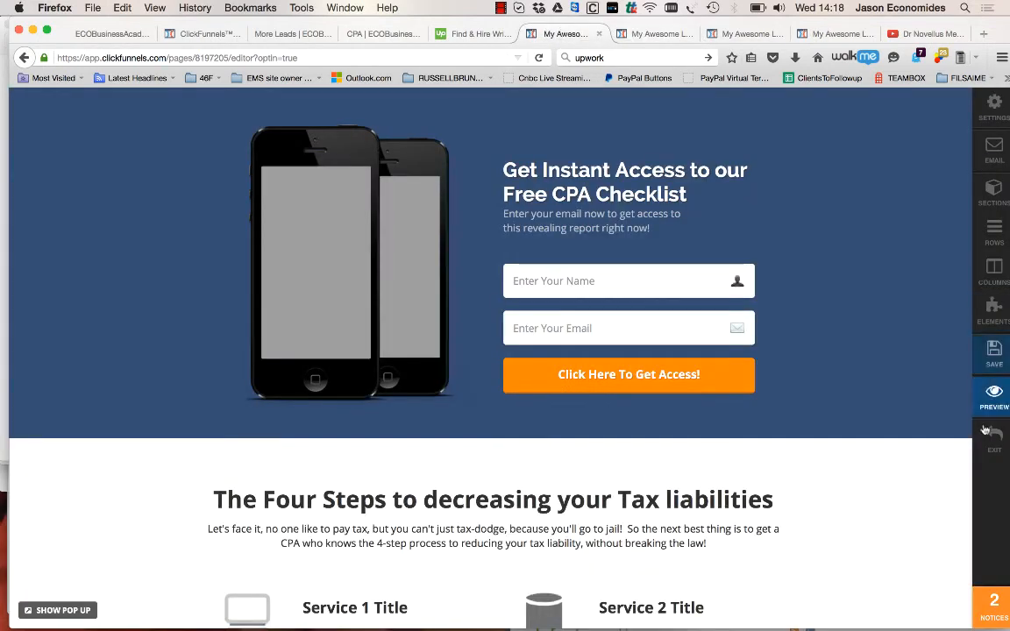
click(991, 434)
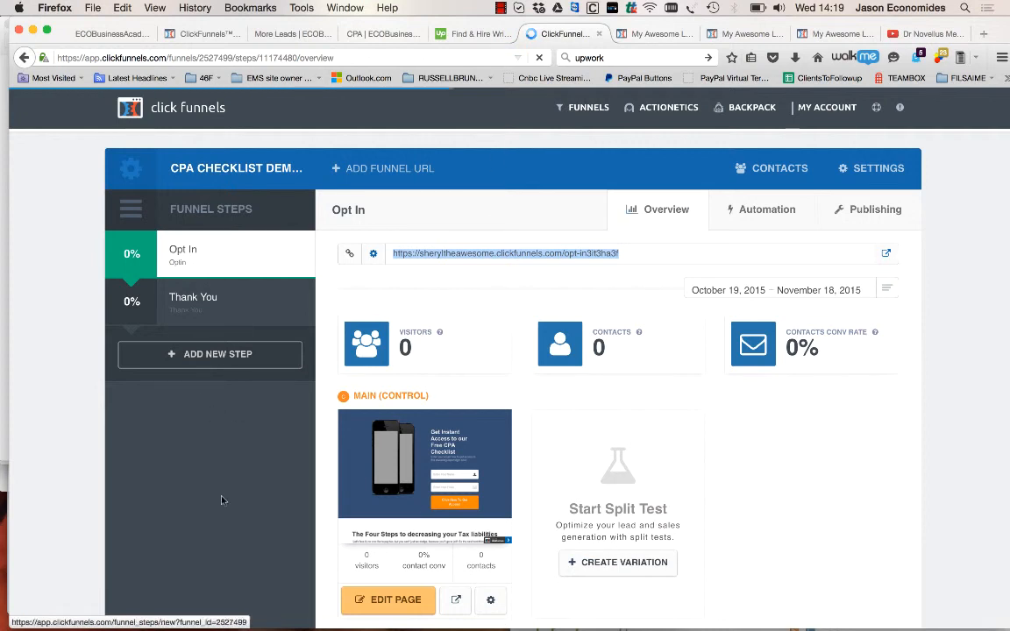
scroll(222, 500, down, 3)
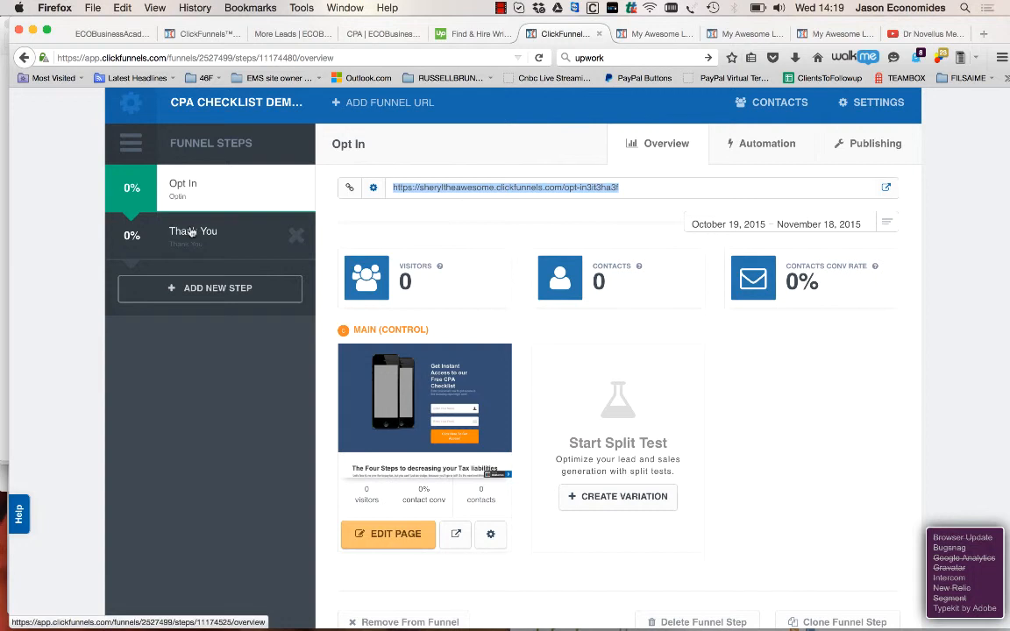
click(209, 194)
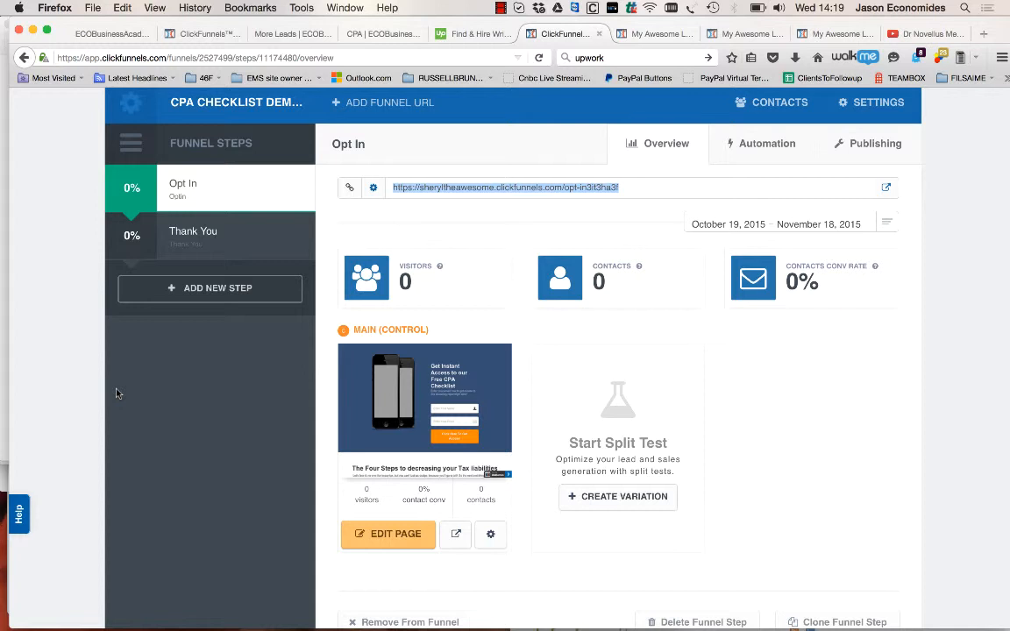
Add a new funnel step named "Opt In again...." to the CPA checklist funnel
click(223, 300)
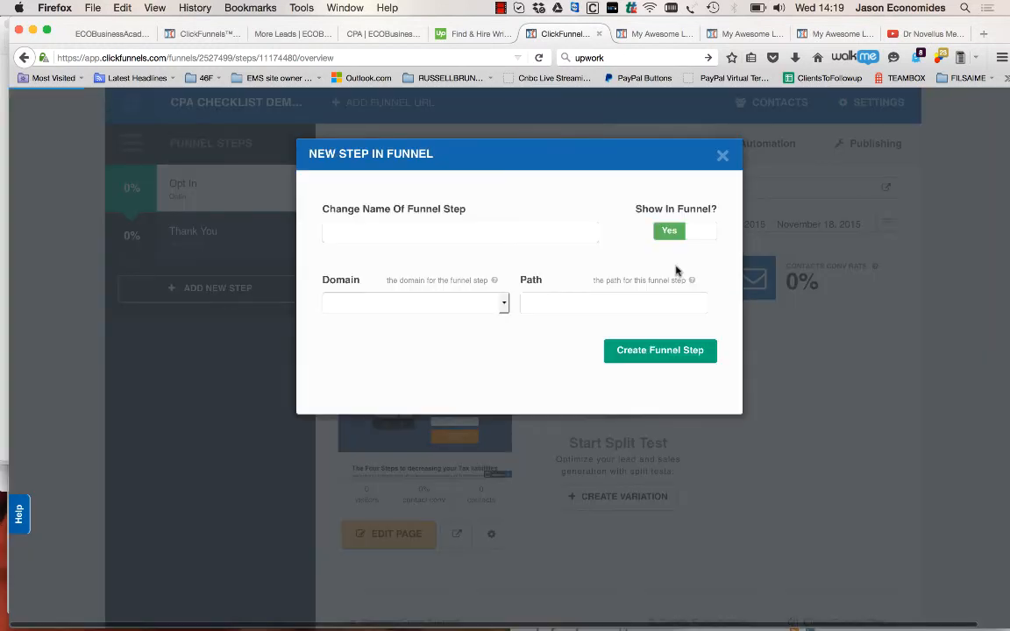
click(494, 233)
text(Opt In again....)
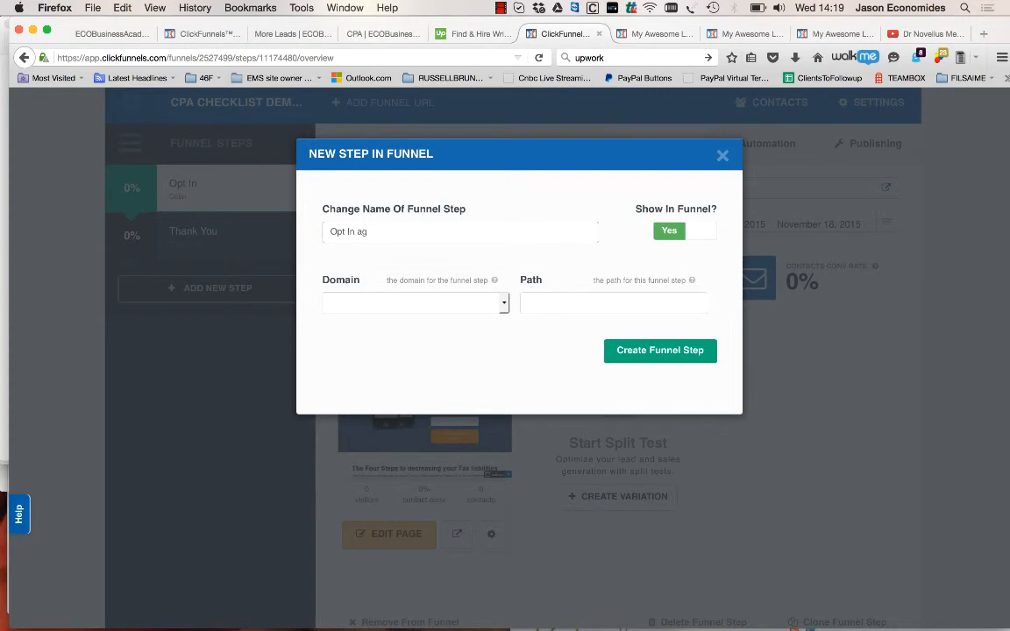
click(670, 349)
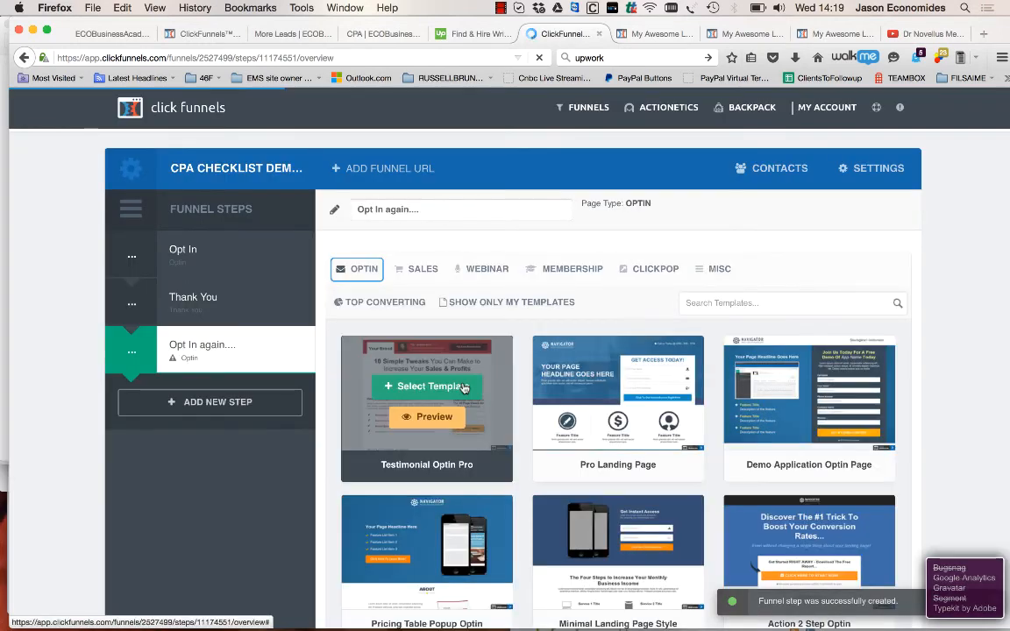
Apply the Minimal Landing Page Style optin template to the "Opt In again...." step
scroll(171, 540, down, 3)
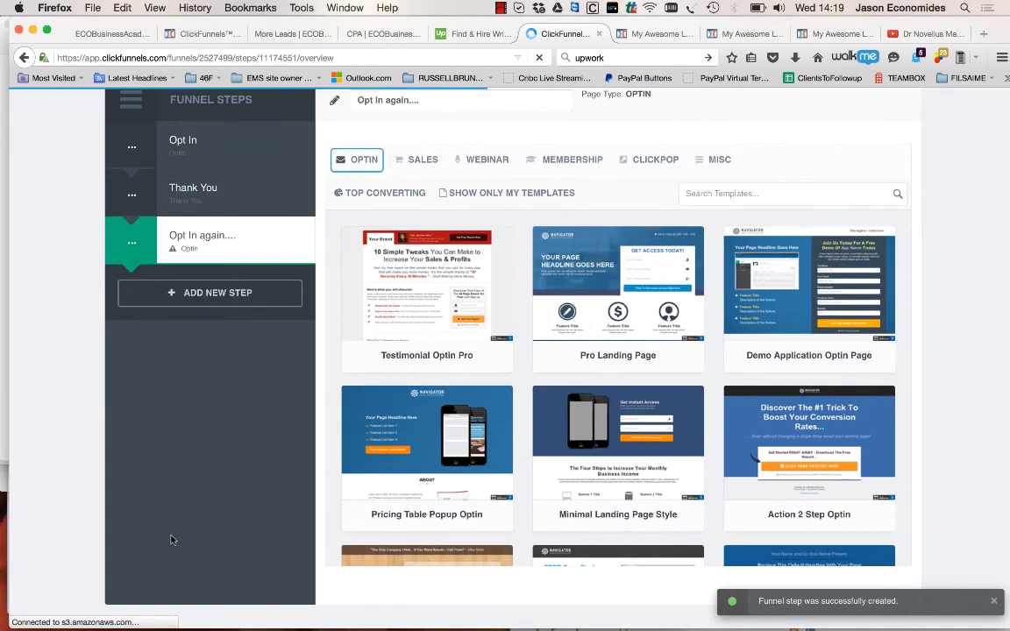
mouse_move(655, 462)
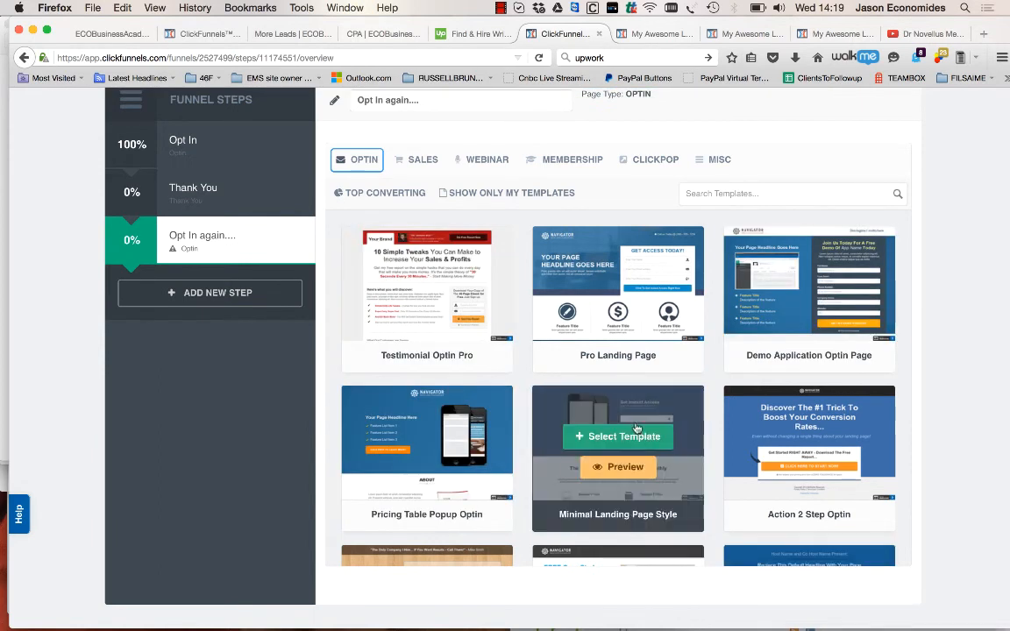
click(635, 439)
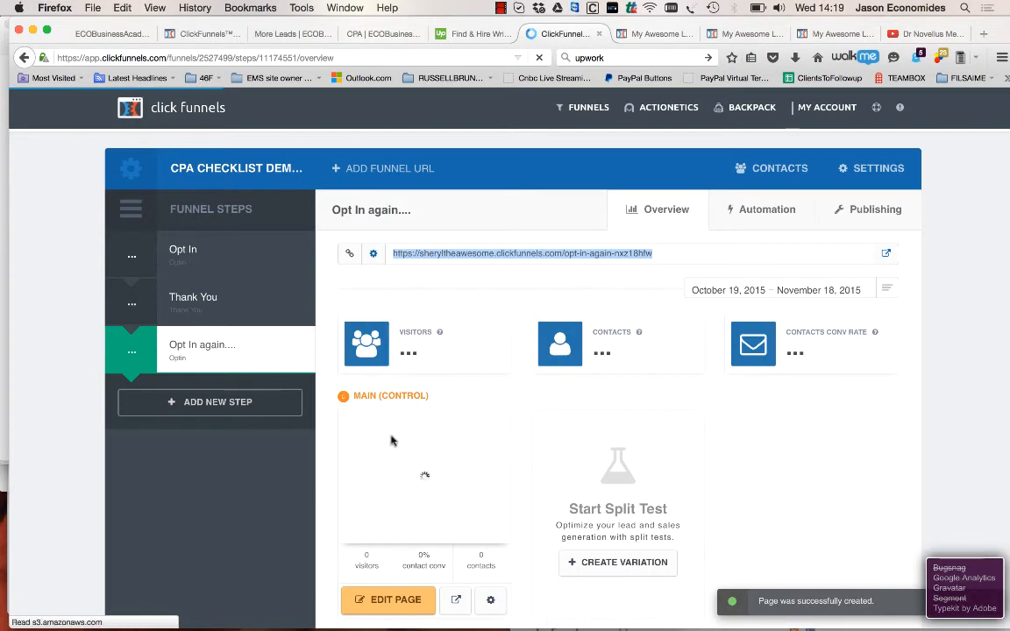
Open the new opt-in page for editing and change its headline to "Get Instant Access to your Free CPA Checklist"
click(397, 601)
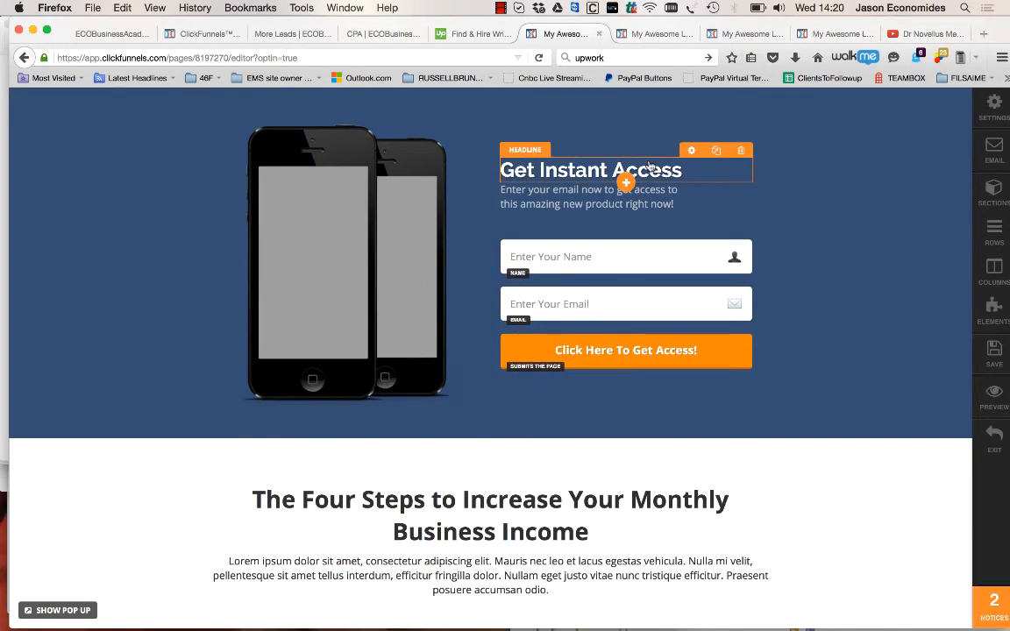
click(563, 164)
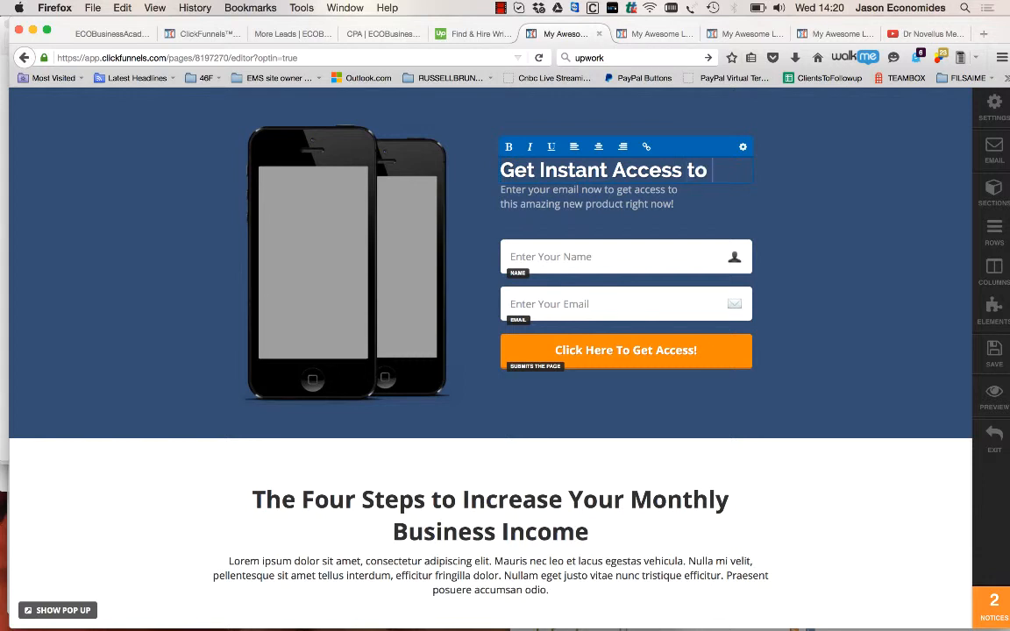
text(your Free CPA Checklist)
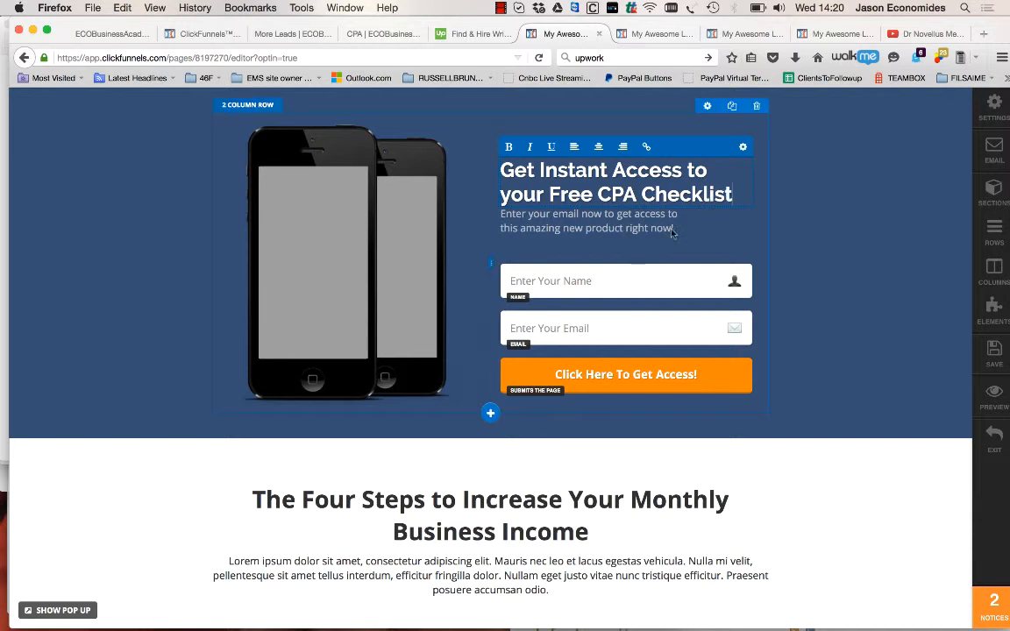
Reword the end of the subheadline to "this revealing new report on what every CPA ought to know, but is afraid to tell you...."
click(579, 227)
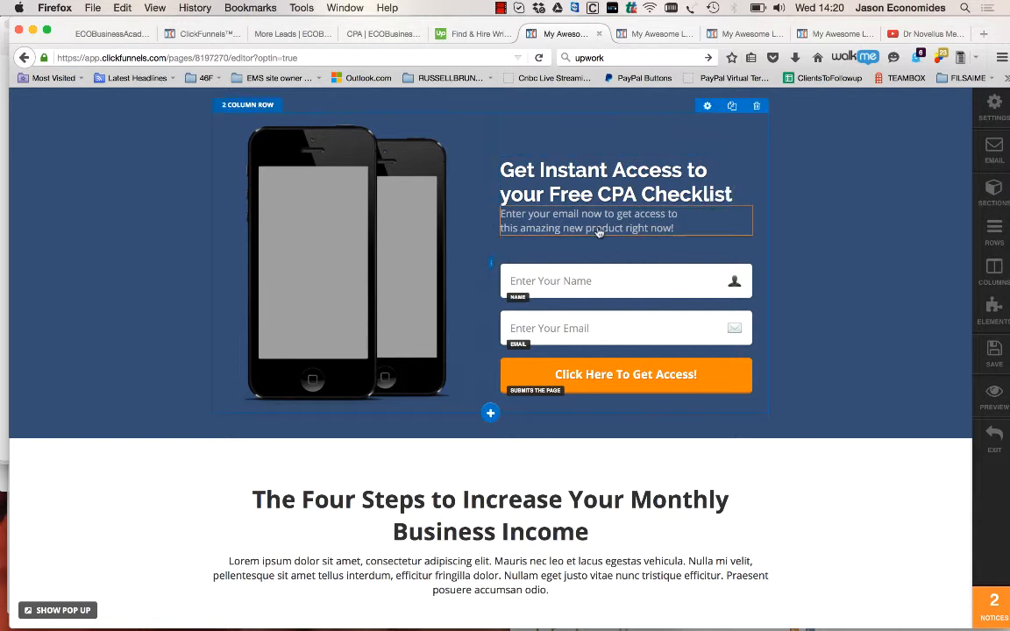
drag(522, 228, 627, 238)
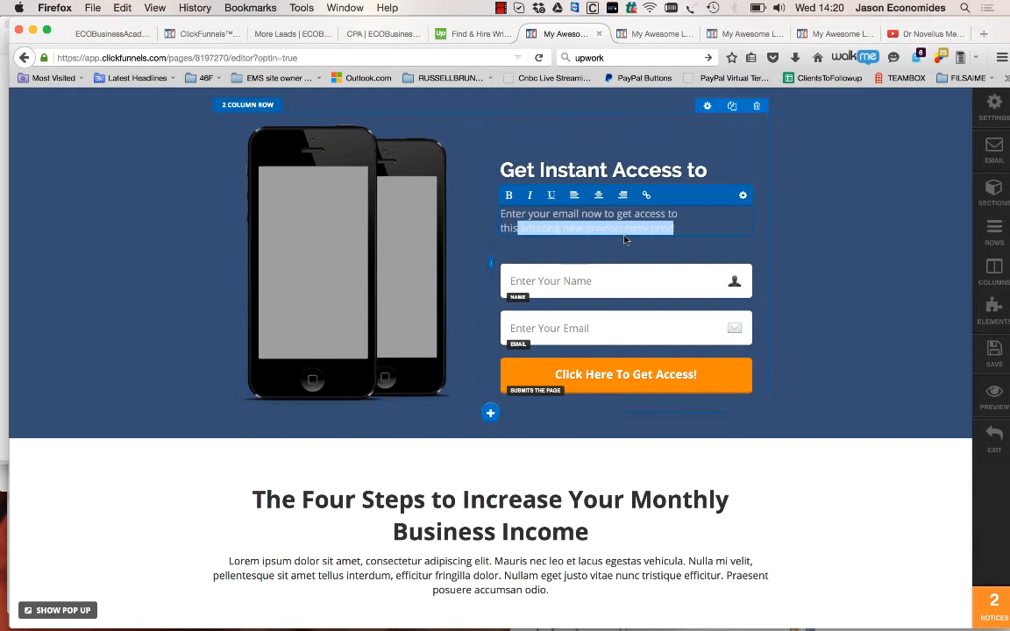
text(revealing)
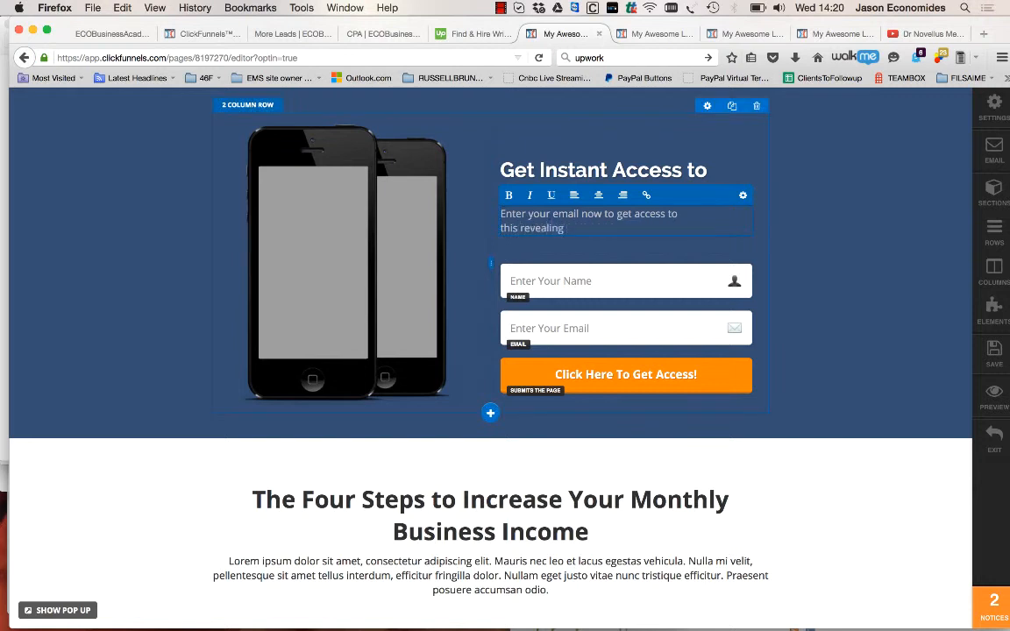
text( new report on what every )
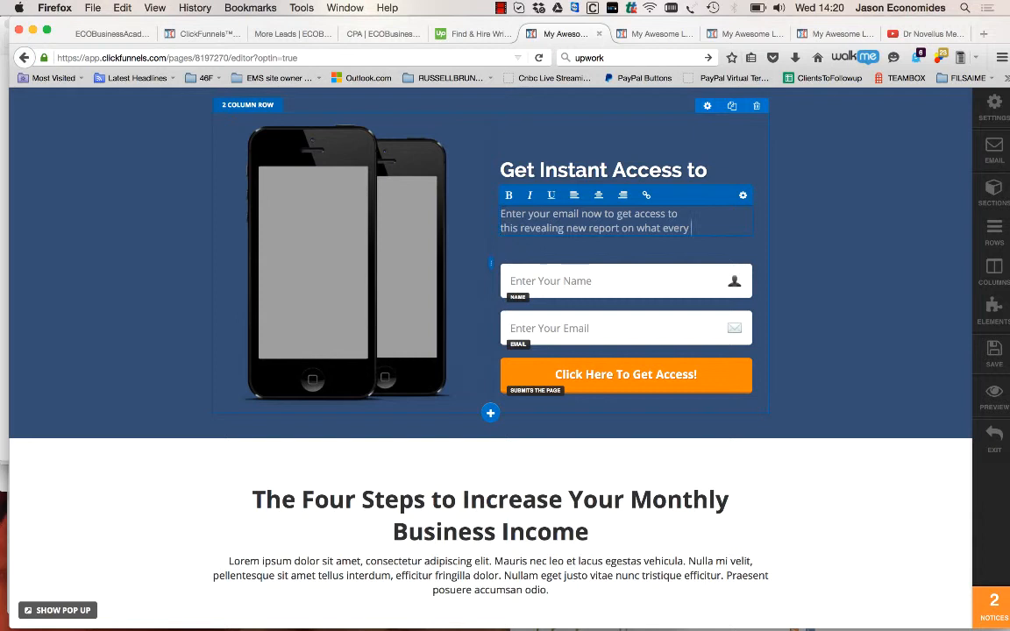
text(CPA ought to know, but is afraid to tell you....)
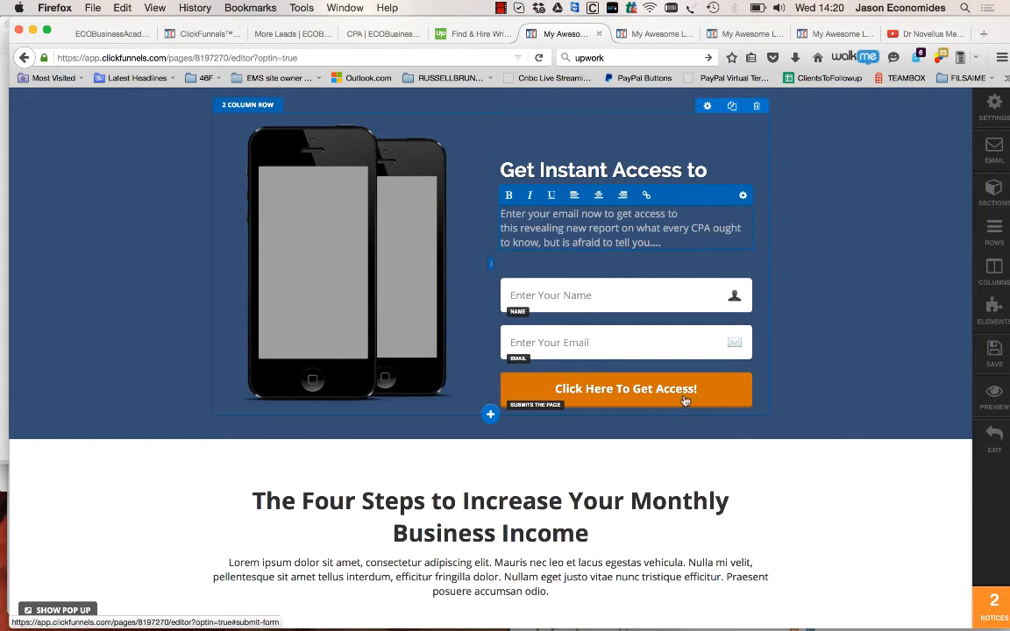
Check the wording of the four-steps section on the finished opt-in page preview, and return to the new page's editor
scroll(628, 507, down, 5)
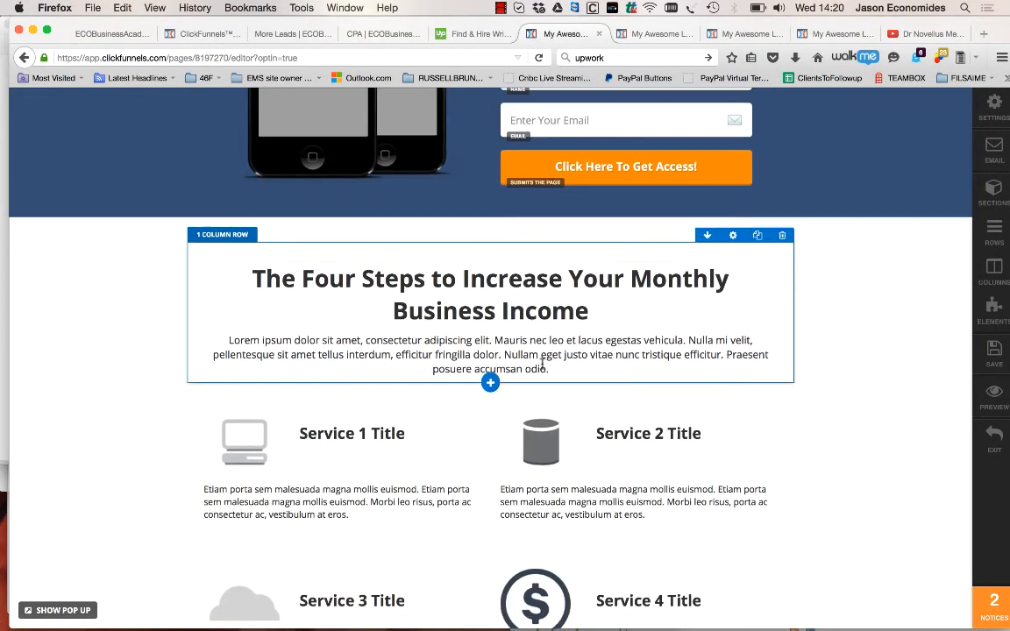
click(654, 38)
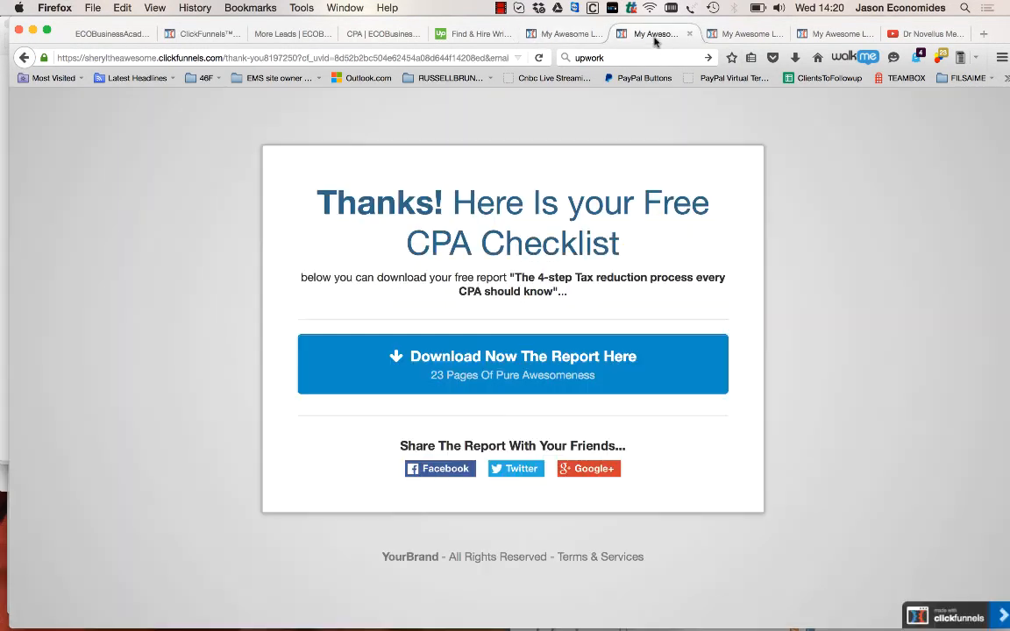
click(24, 57)
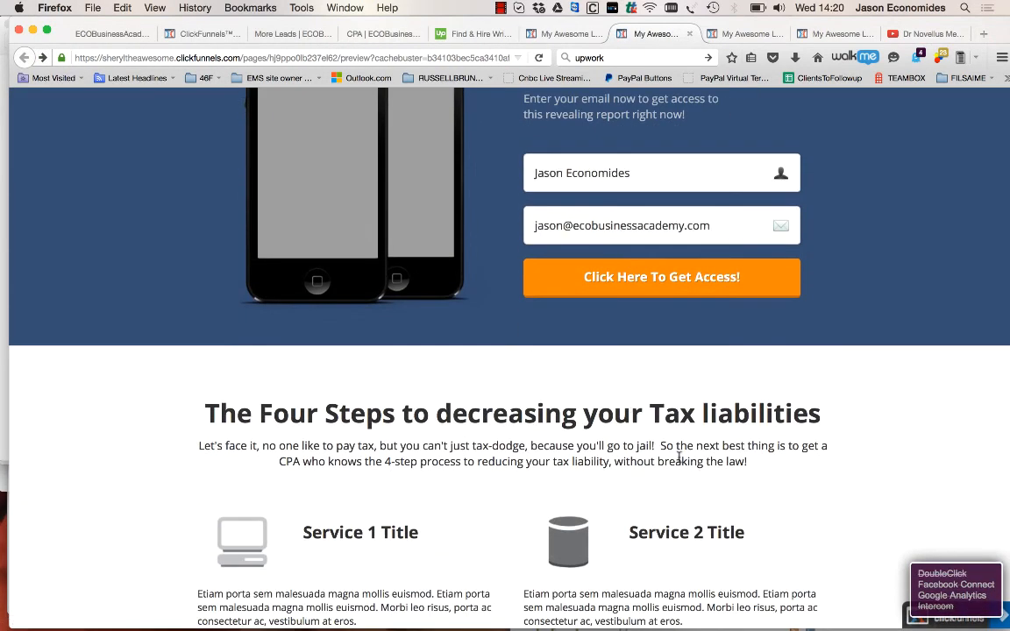
click(570, 33)
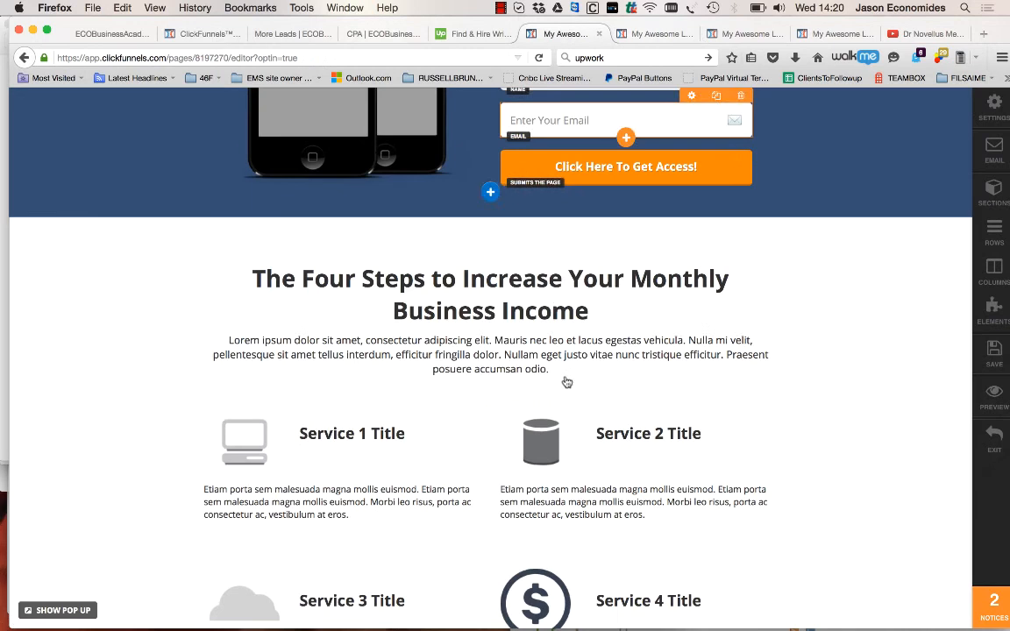
Change the four-steps section headline to "The Four Steps to decreasing your tax liabilities"
click(556, 294)
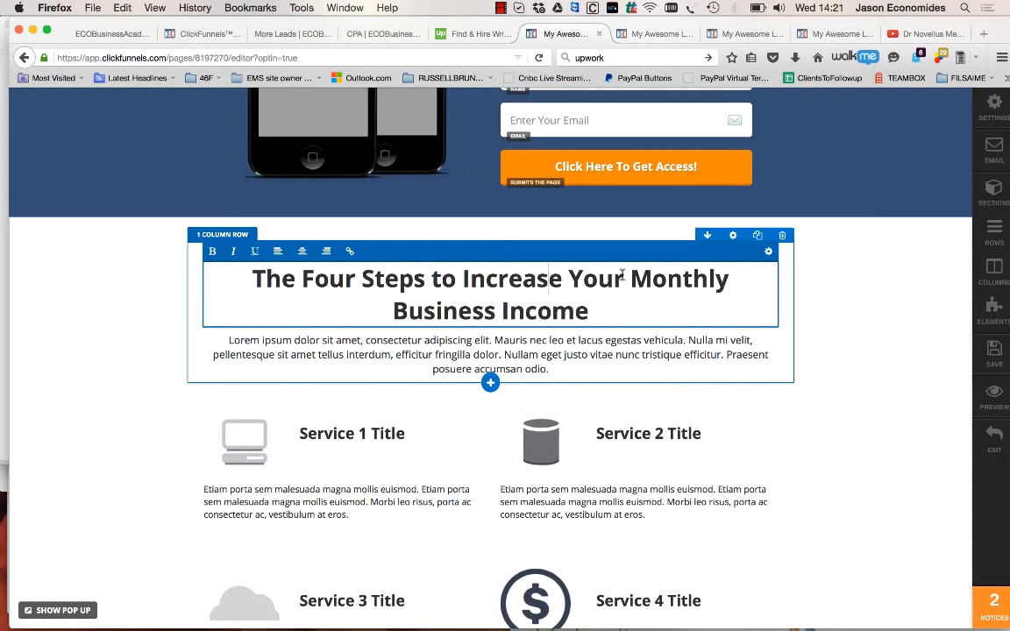
drag(599, 307, 463, 272)
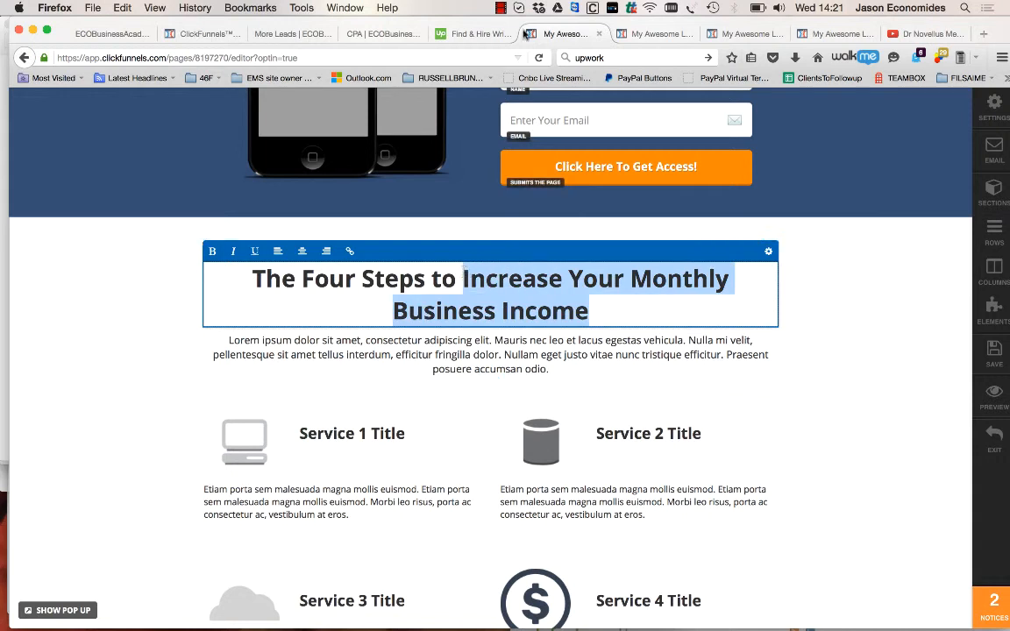
click(501, 8)
click(511, 39)
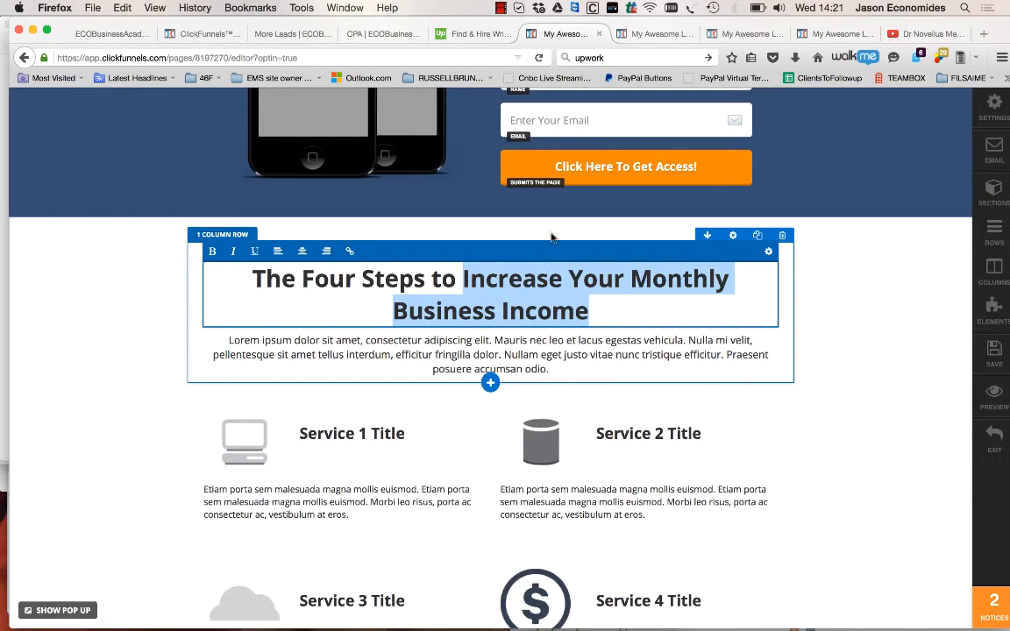
click(656, 35)
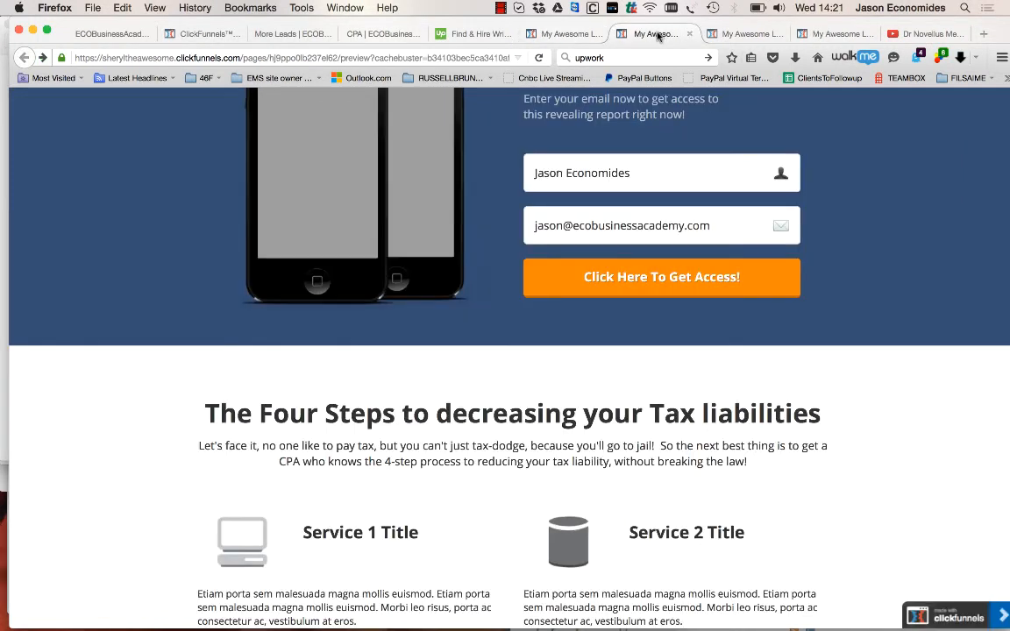
click(547, 37)
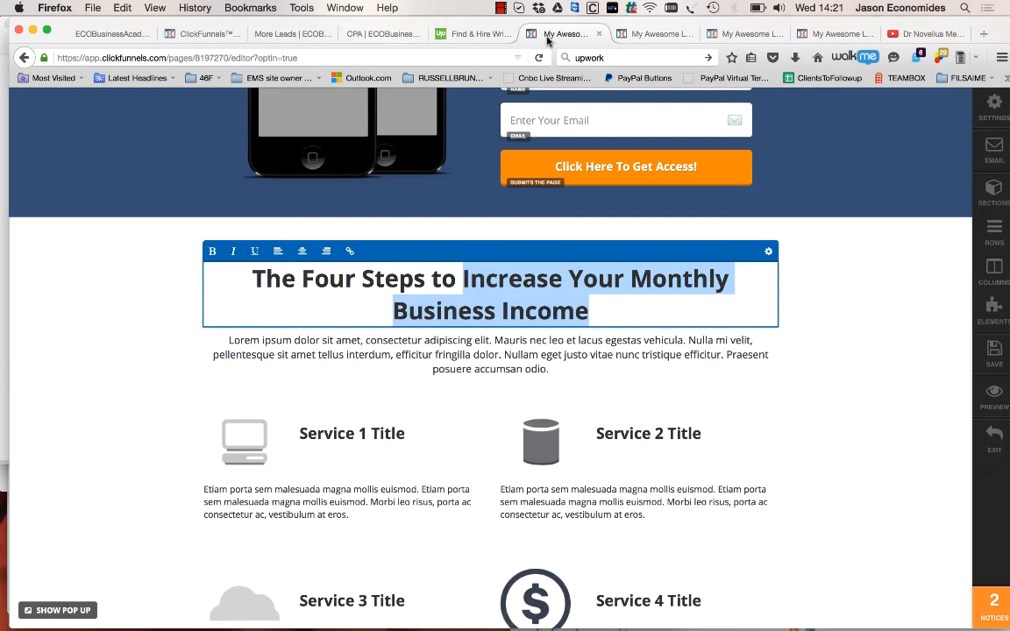
text(d)
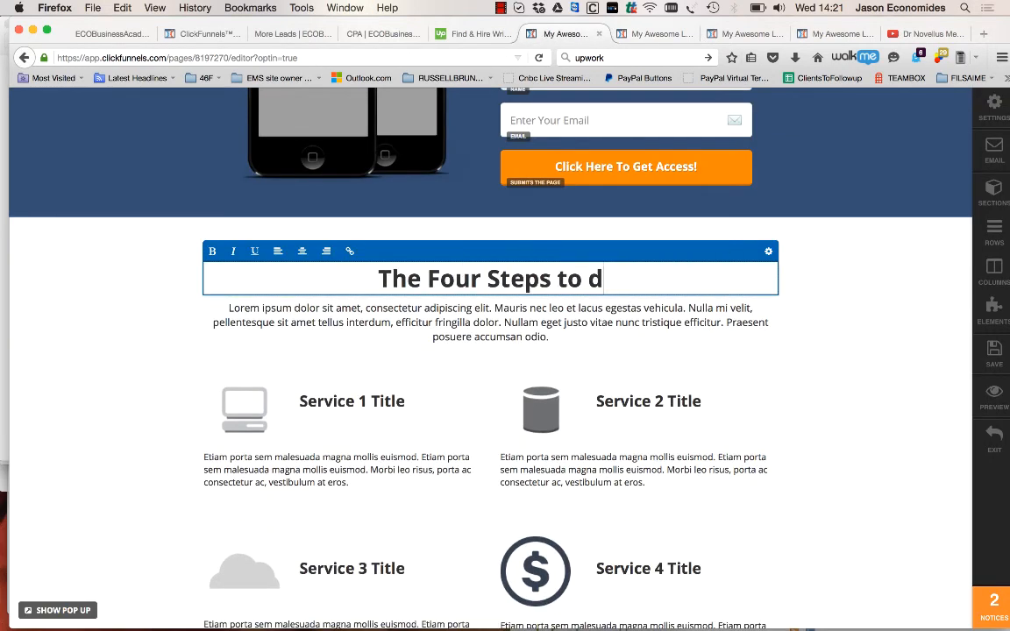
text(ecreasing you )
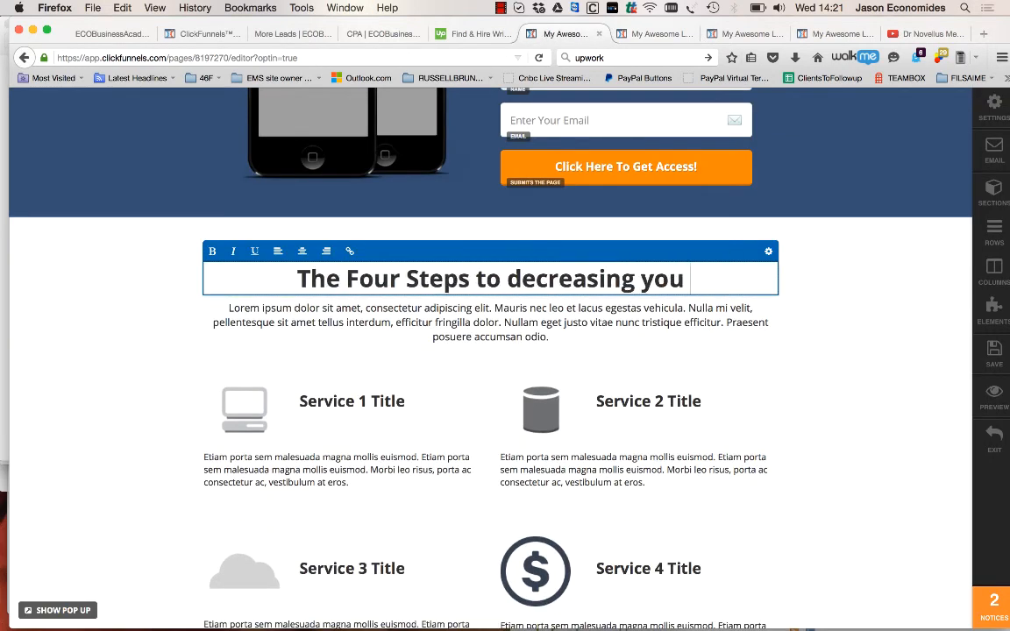
text(r tax lib)
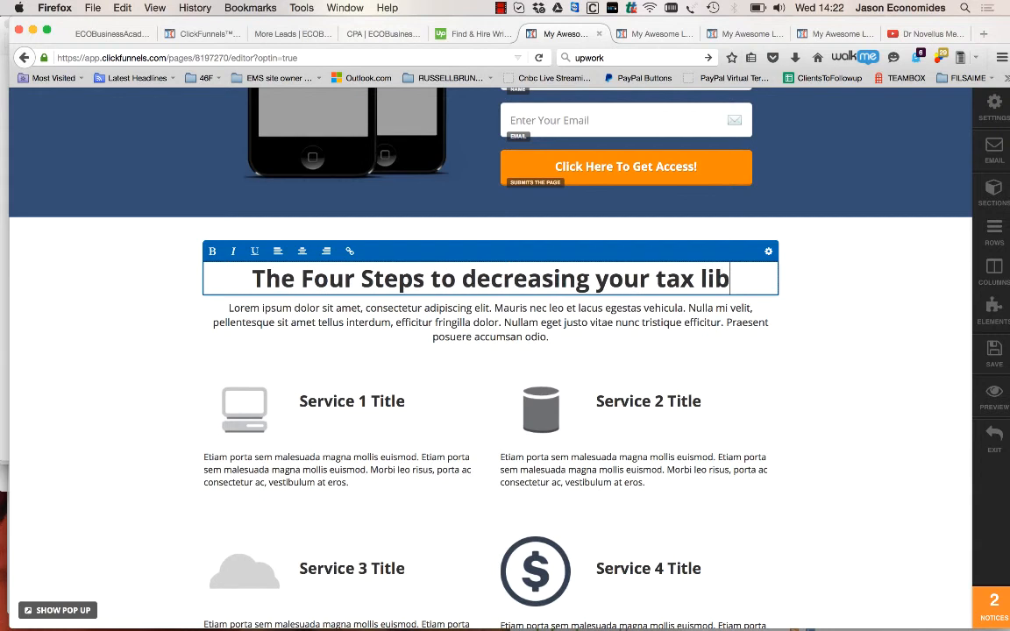
text(aili)
key(BackSpace)
key(BackSpace)
key(BackSpace)
key(BackSpace)
key(BackSpace)
text(ab)
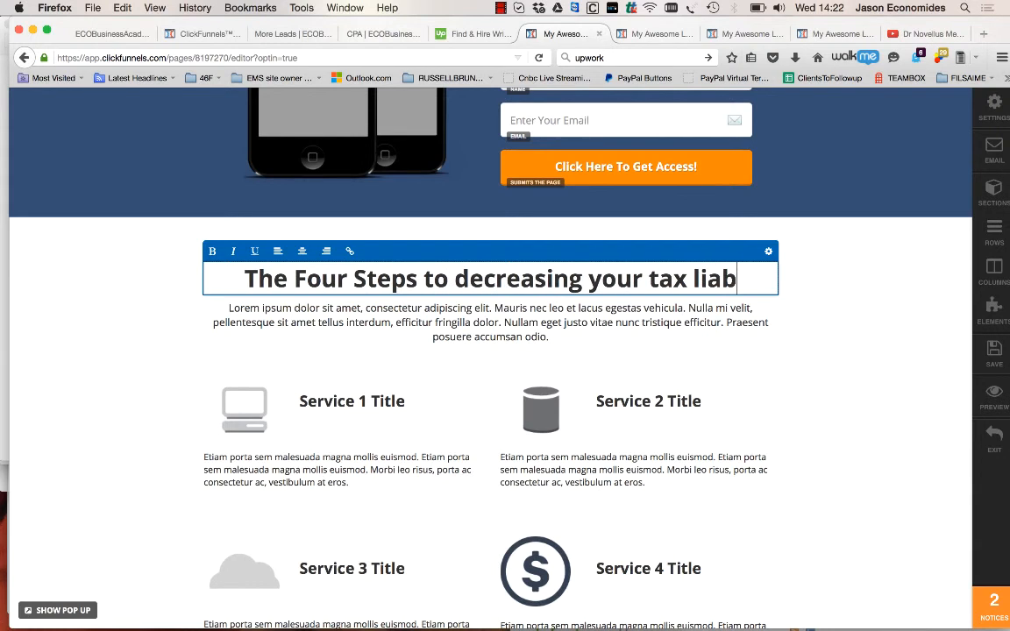
text(ilities)
Find the video placeholder further down the page and view its element settings
scroll(439, 222, down, 1)
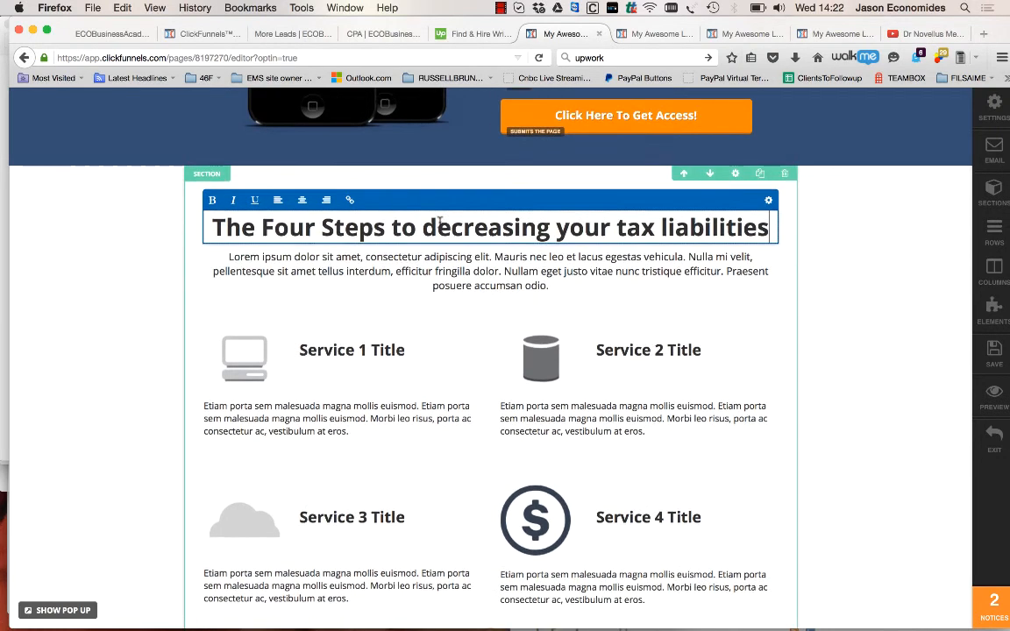
scroll(457, 521, up, 1)
scroll(458, 404, down, 6)
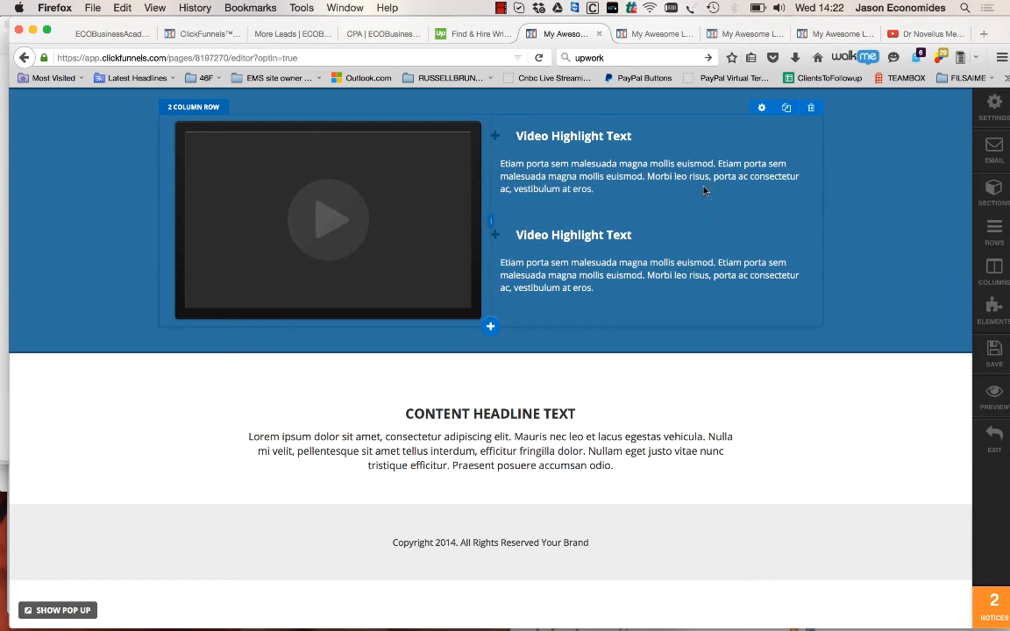
click(333, 219)
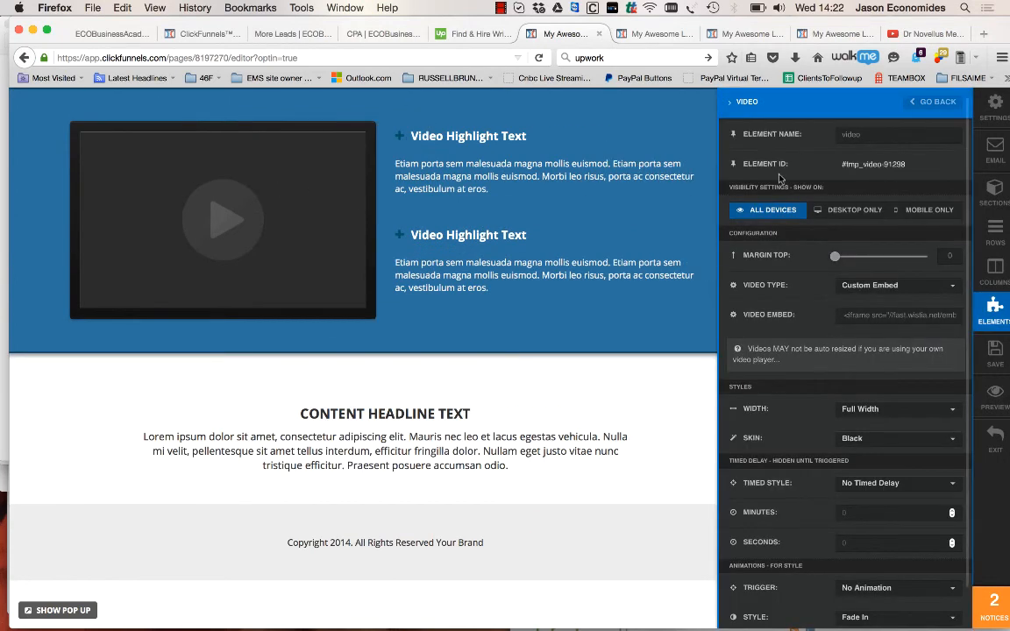
click(500, 8)
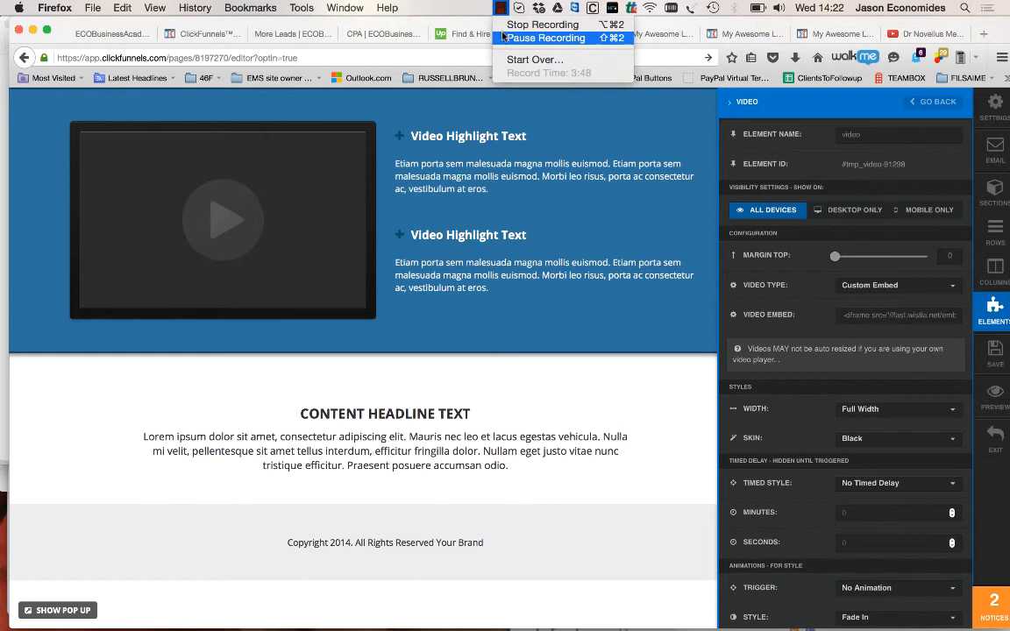
click(541, 36)
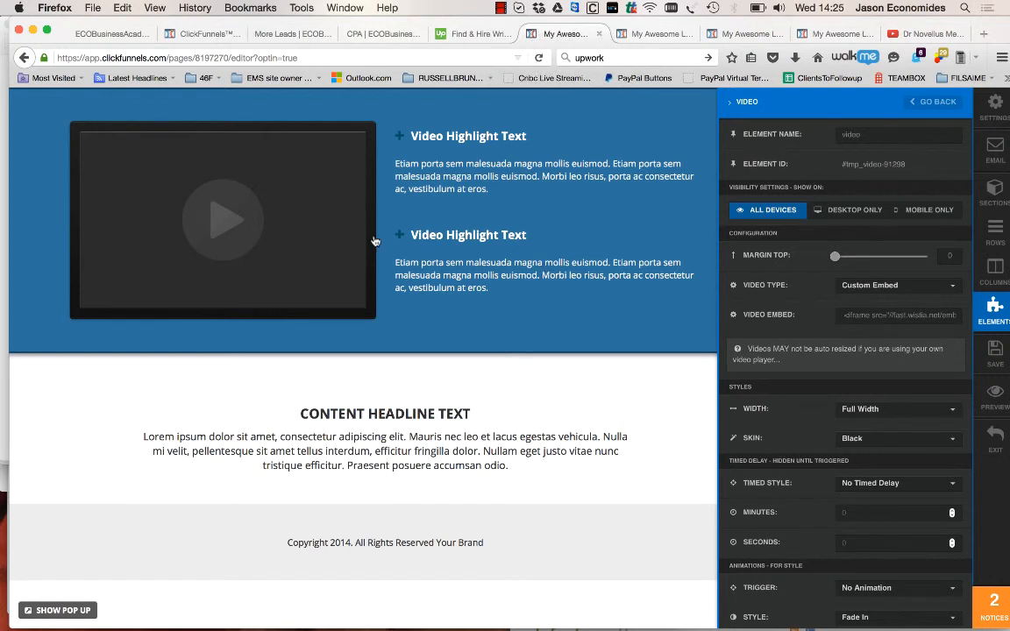
scroll(395, 223, up, 10)
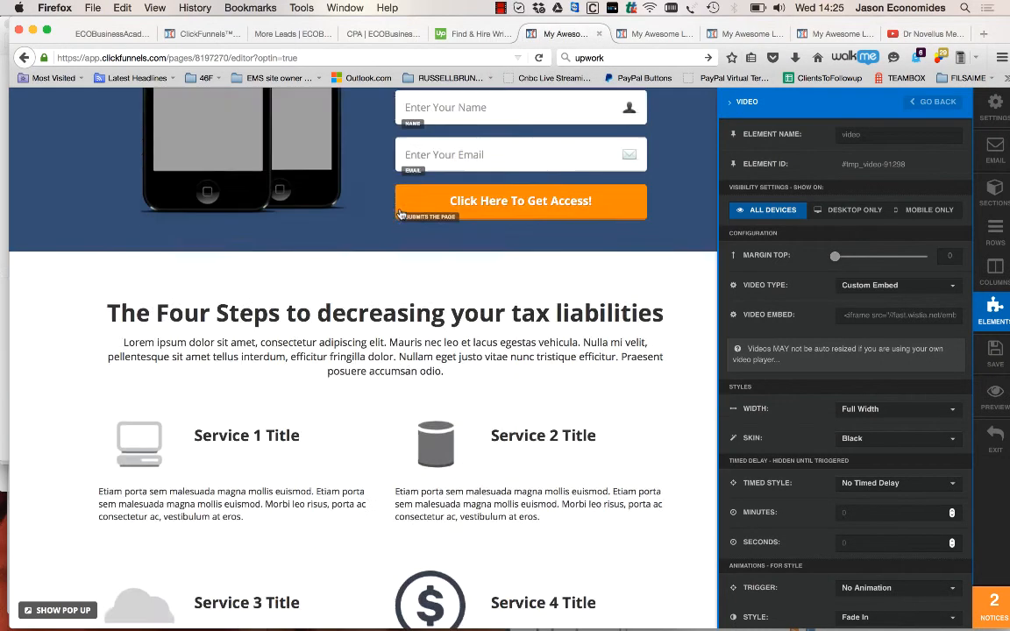
scroll(400, 214, down, 6)
scroll(401, 214, down, 4)
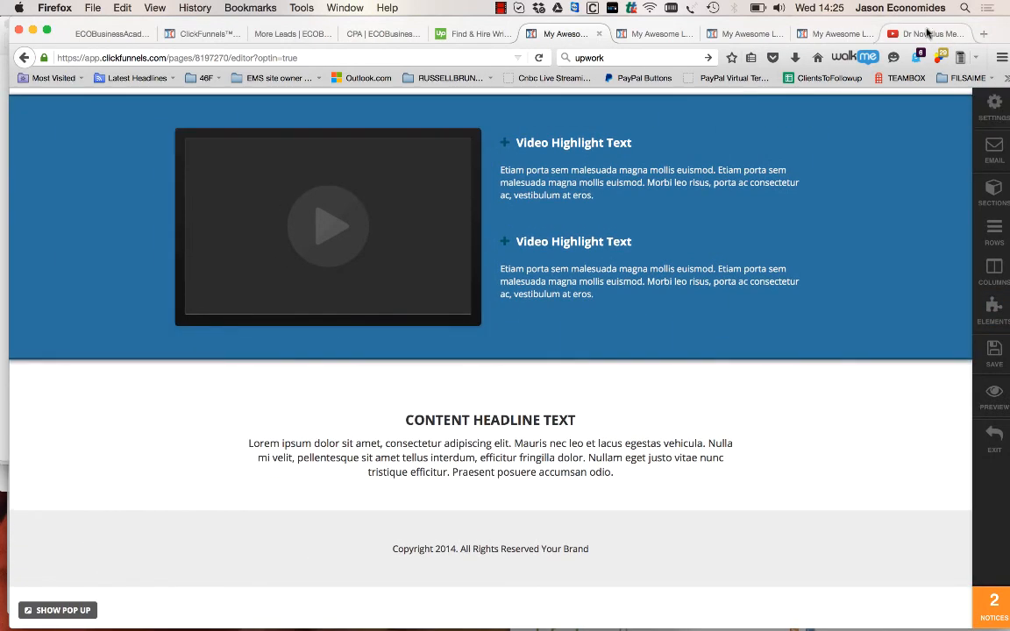
Switch to YouTube and get the share link of the Novellus Financial tax video
click(925, 33)
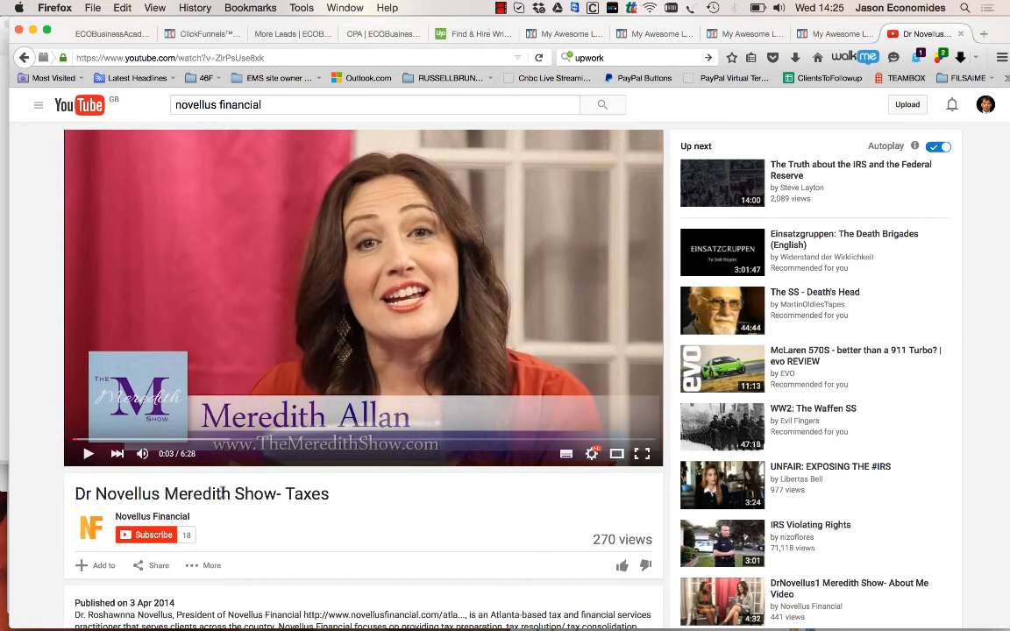
scroll(208, 539, down, 1)
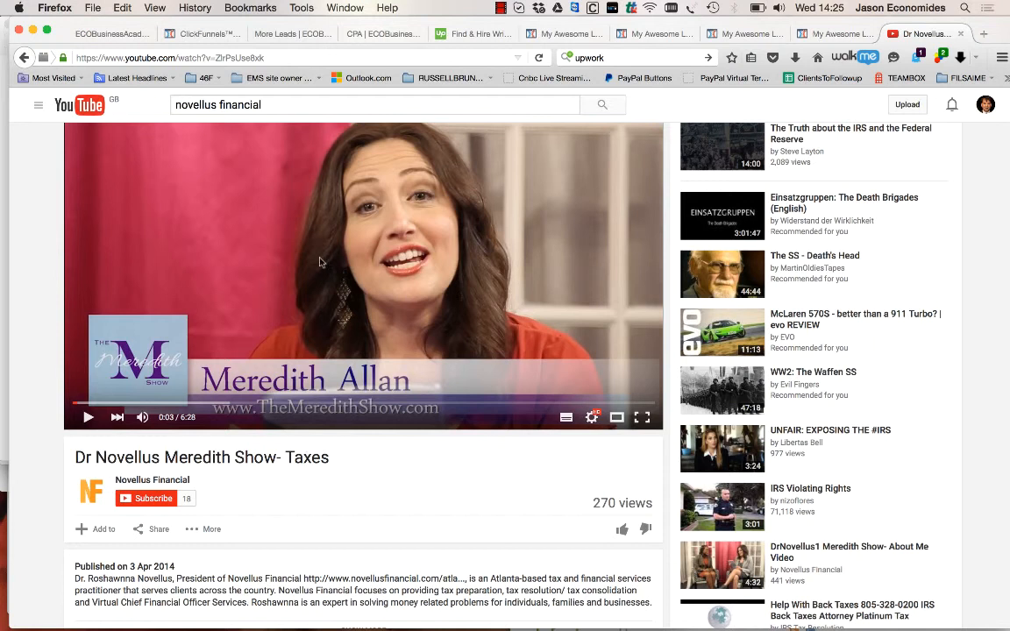
click(241, 54)
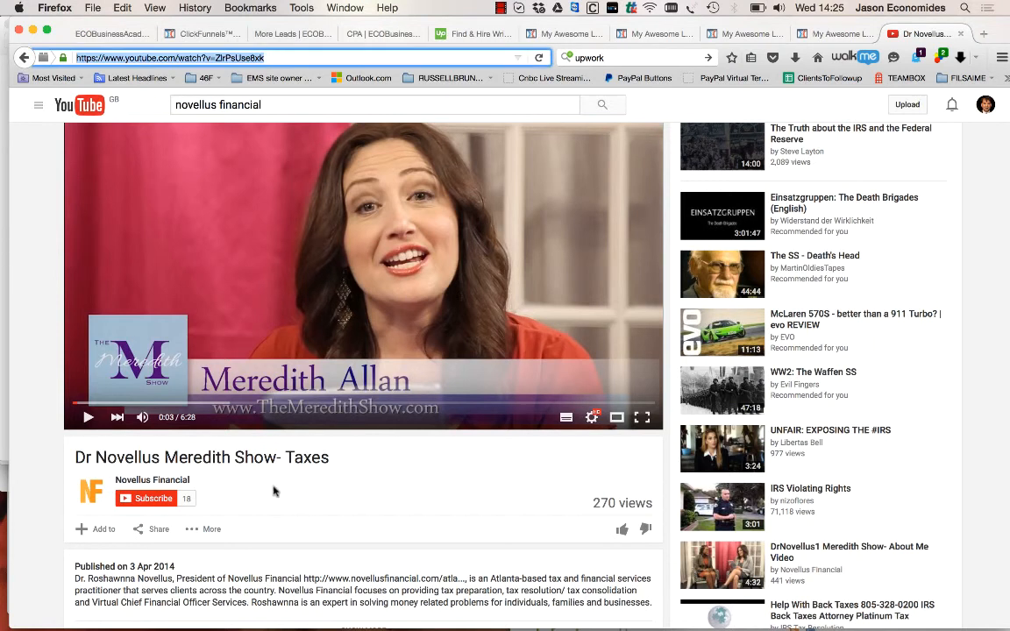
click(147, 529)
key(super+c)
scroll(175, 574, down, 1)
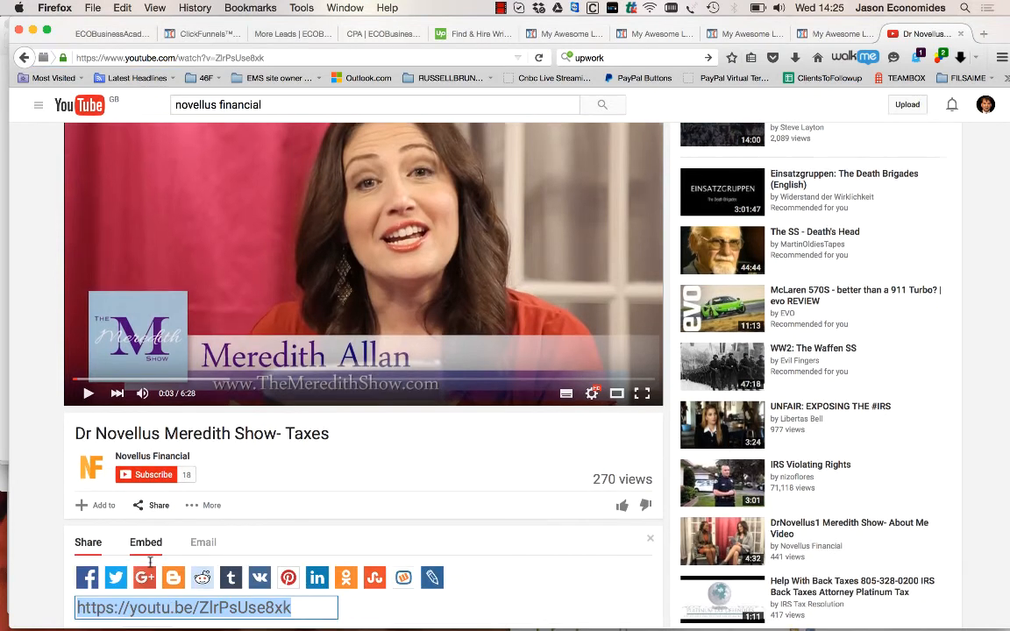
scroll(150, 562, down, 3)
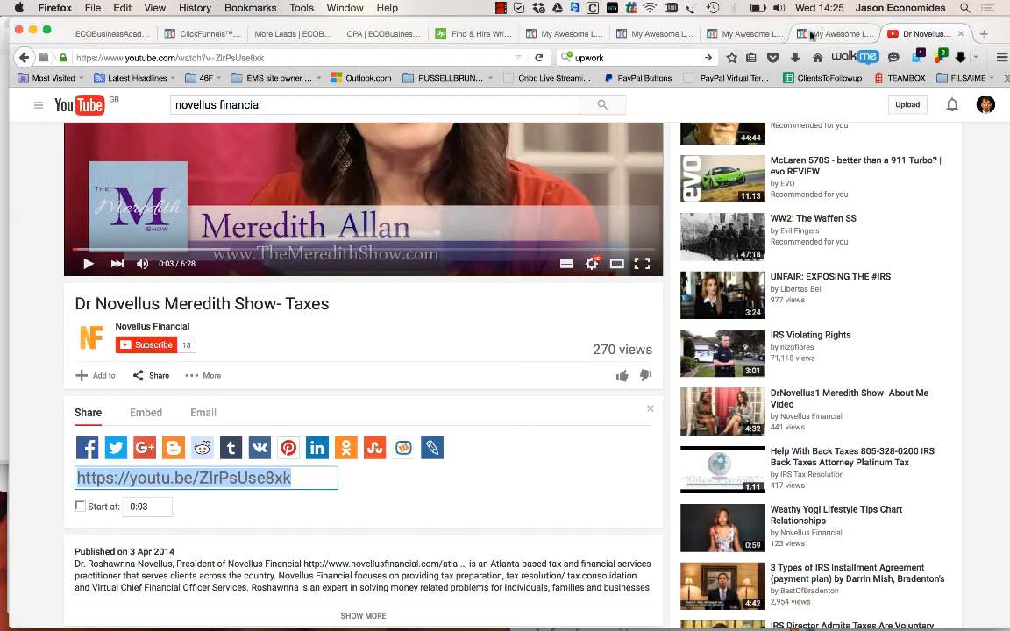
Set the opt-in page's video element to the YouTube type with the copied share link as its URL, and save the page
click(568, 34)
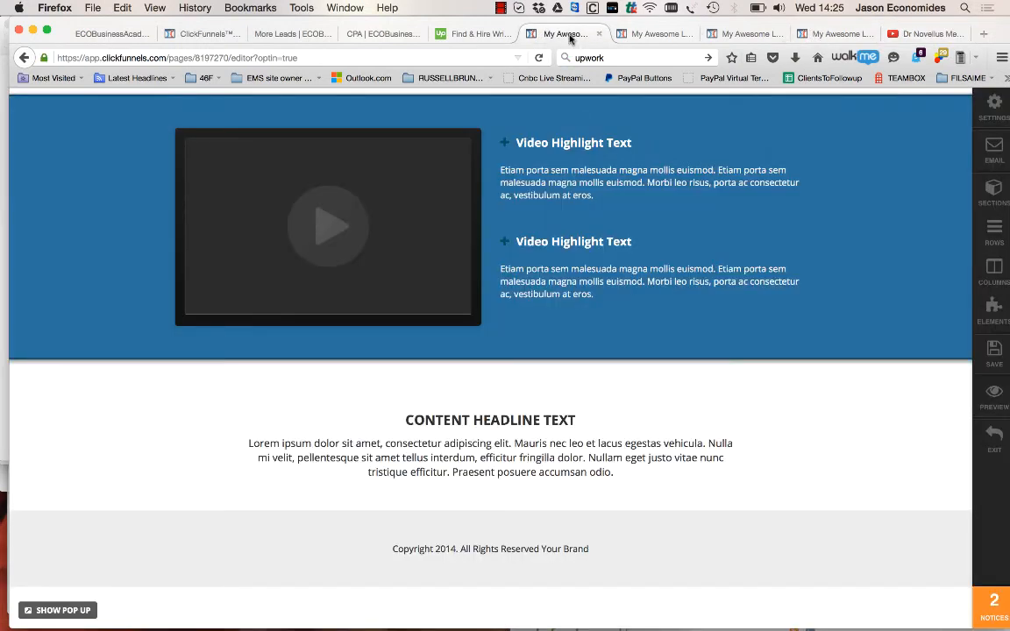
click(371, 214)
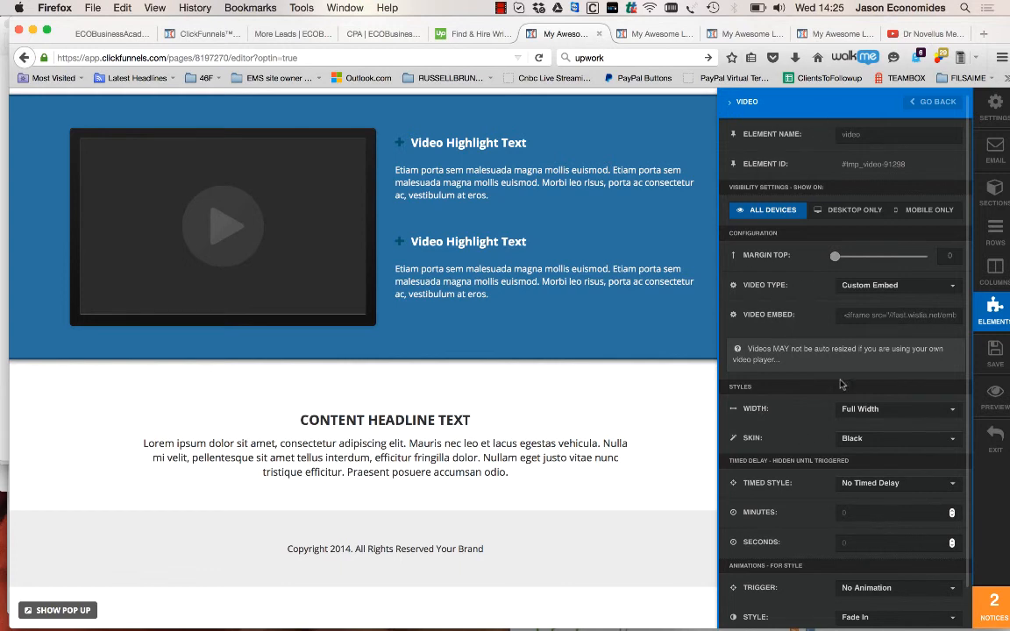
click(858, 289)
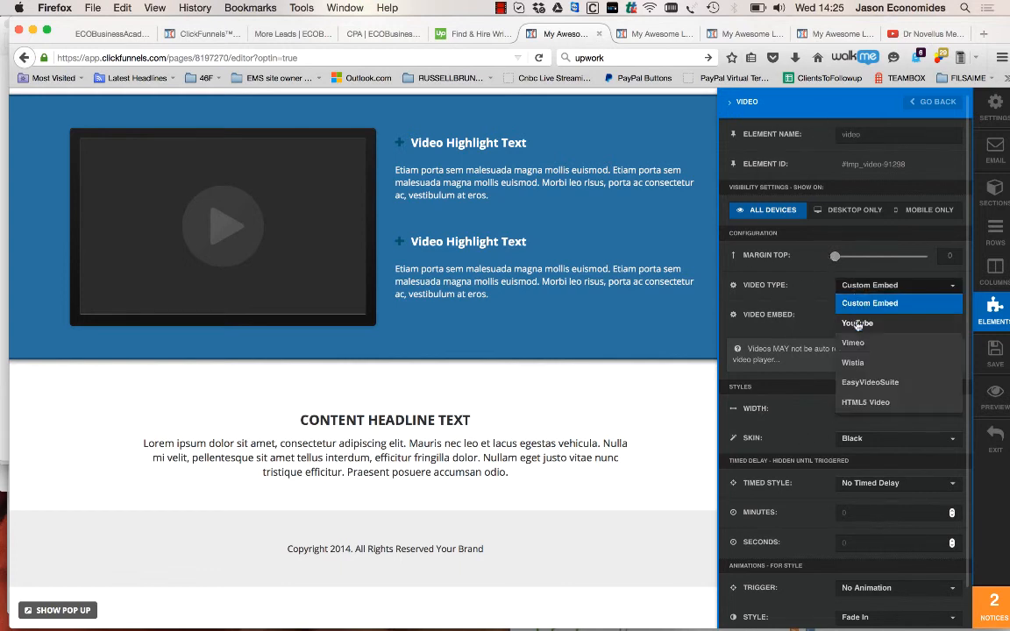
click(858, 305)
click(866, 315)
key(super+v)
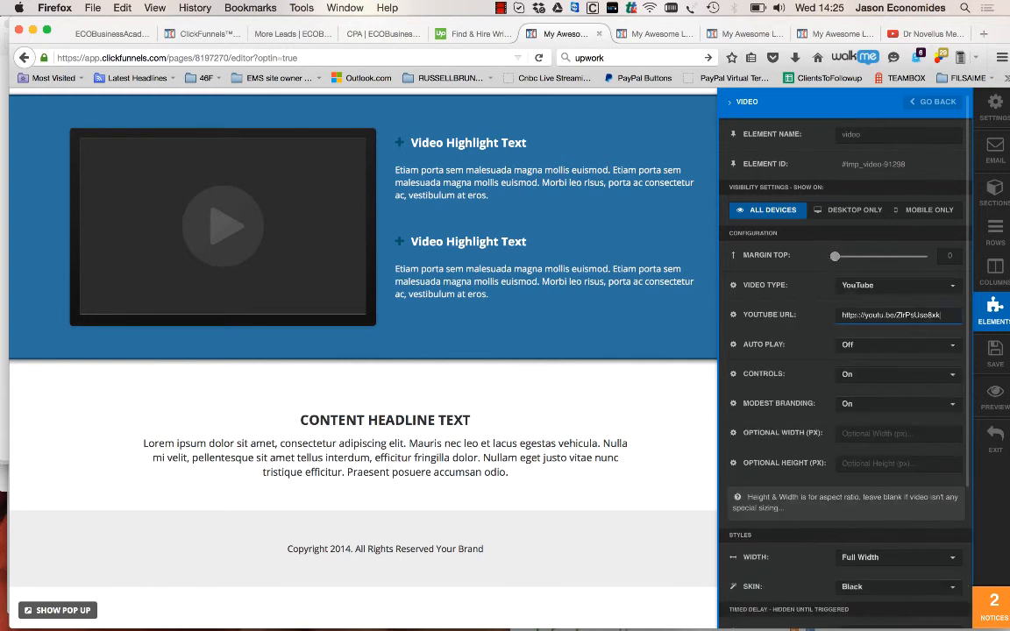
click(994, 354)
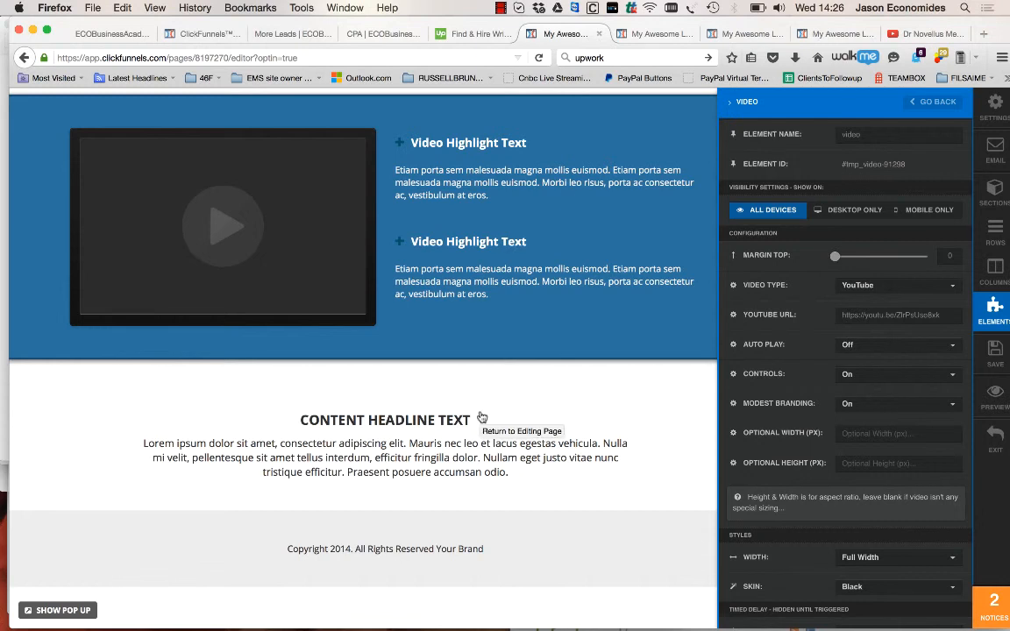
Exit the page editor and delete the "Opt In again...." step from the CPA checklist funnel
scroll(533, 318, up, 1)
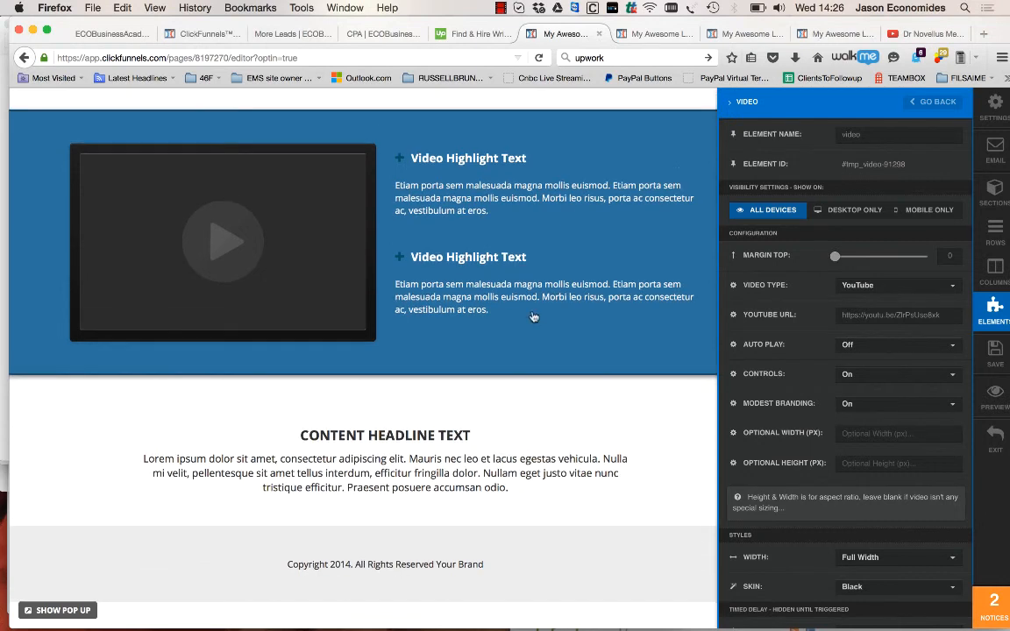
click(995, 436)
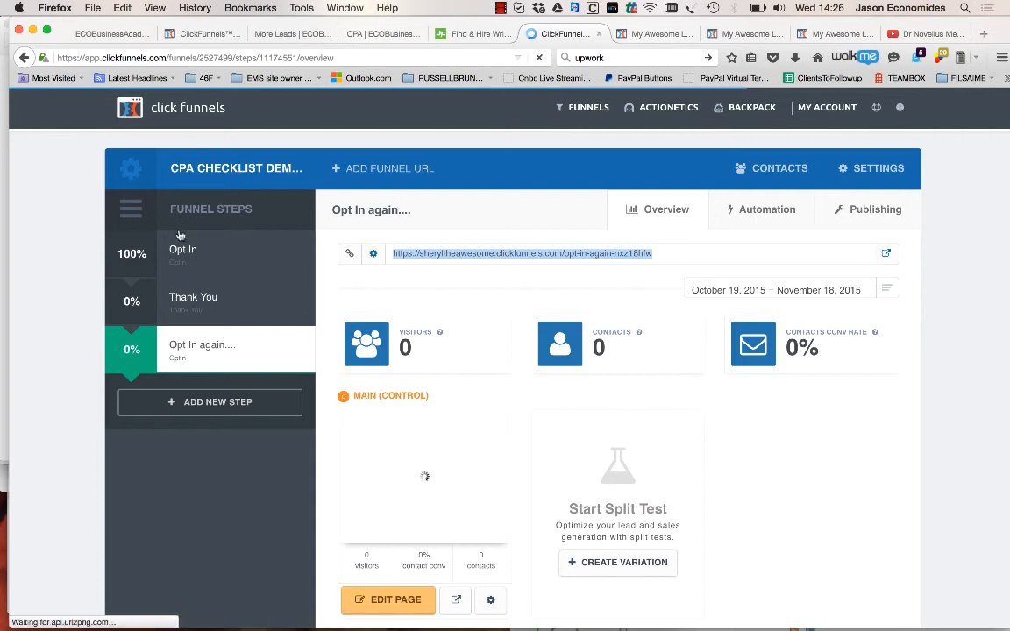
click(291, 351)
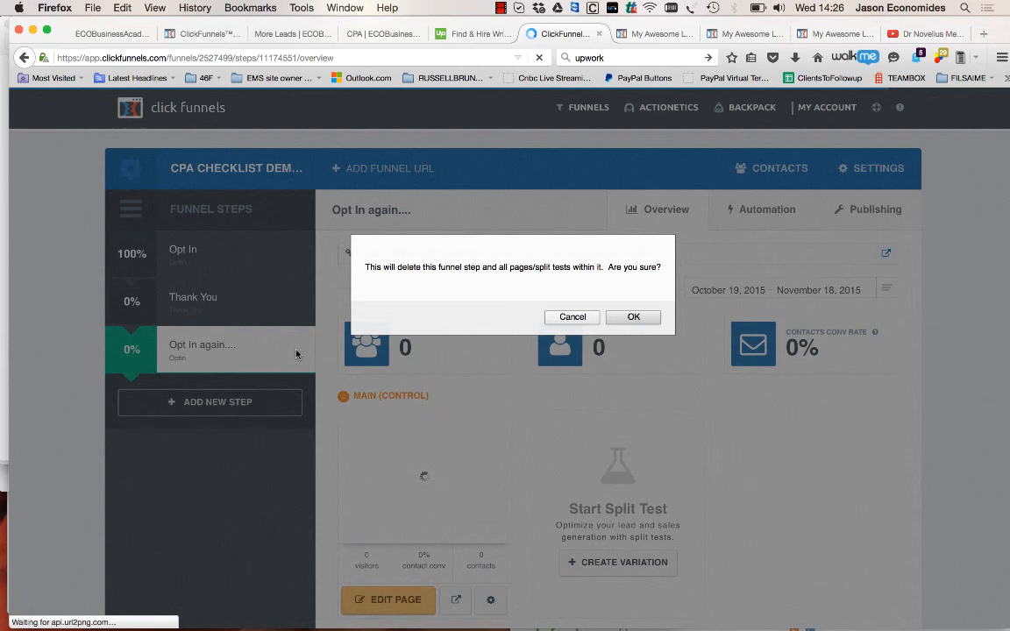
click(633, 317)
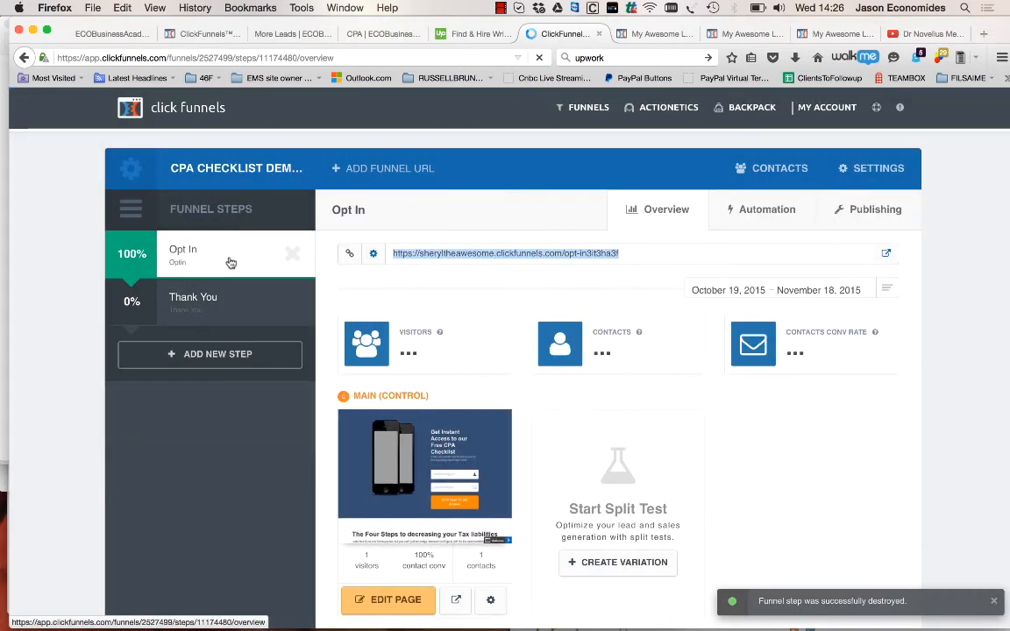
Add a new funnel step named "Thank you - delete this" to the CPA checklist funnel
click(198, 310)
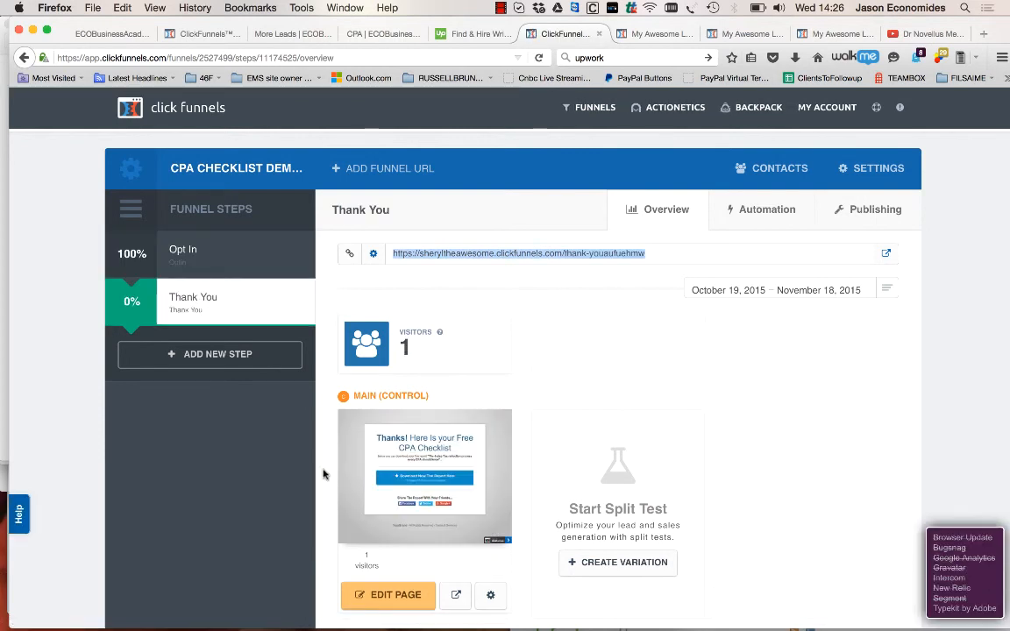
click(224, 355)
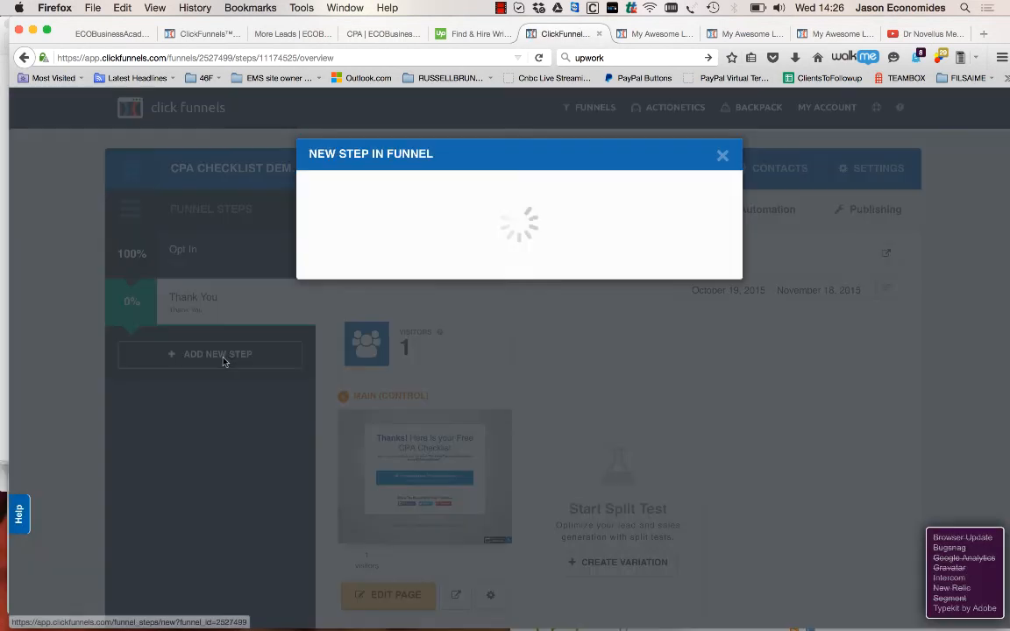
click(471, 223)
text(T)
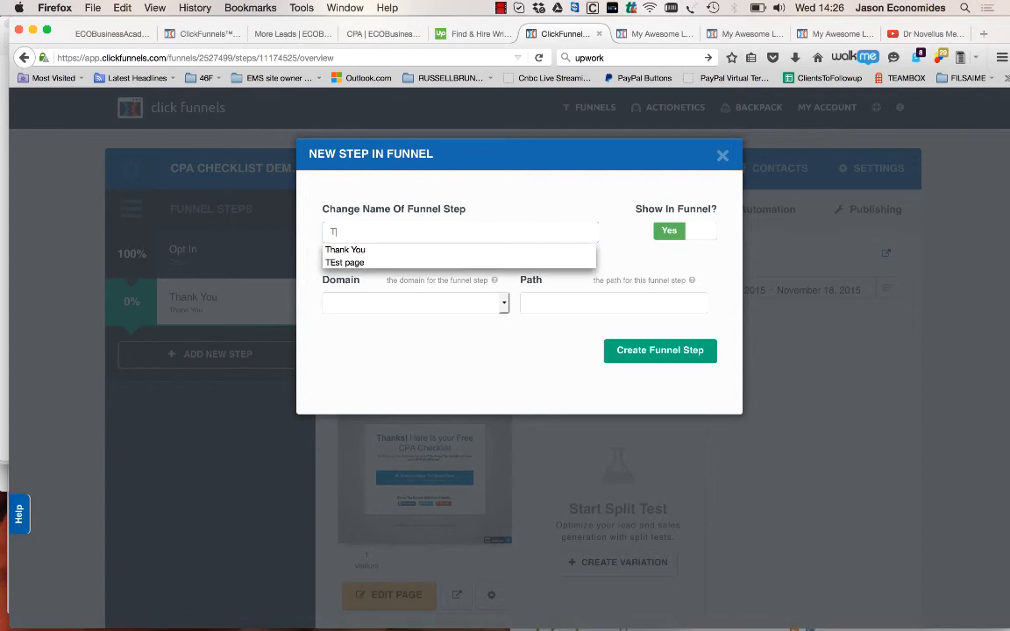
text(hank ye)
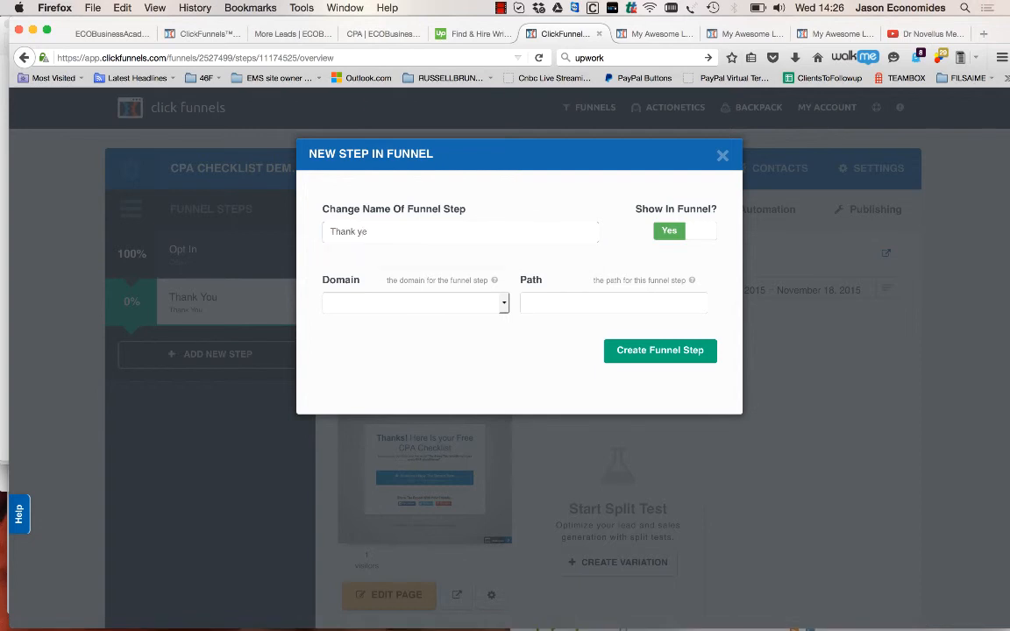
key(BackSpace)
key(BackSpace)
text(you)
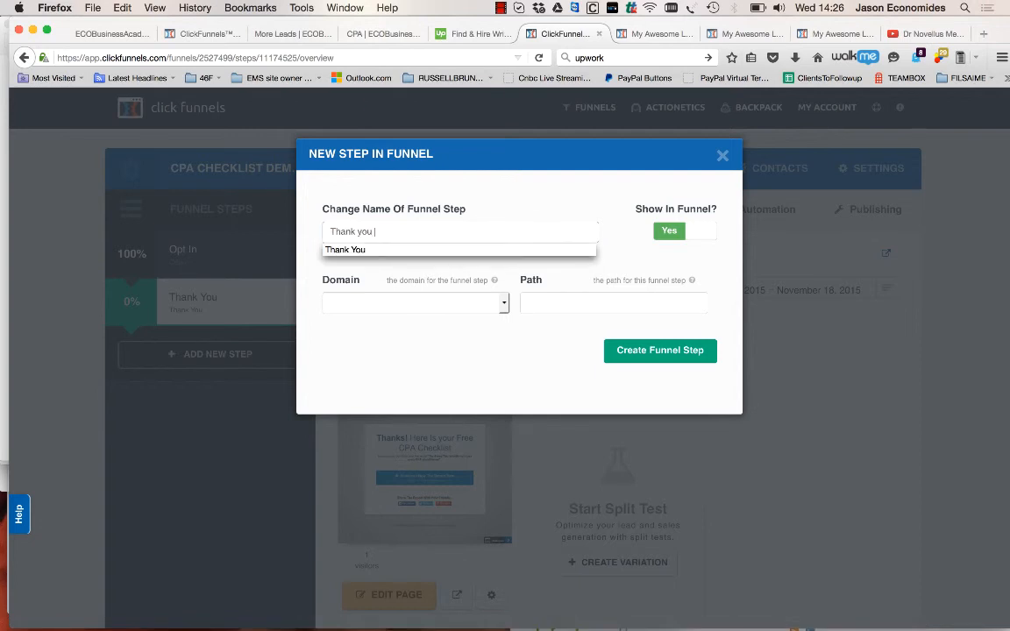
text( - delete this)
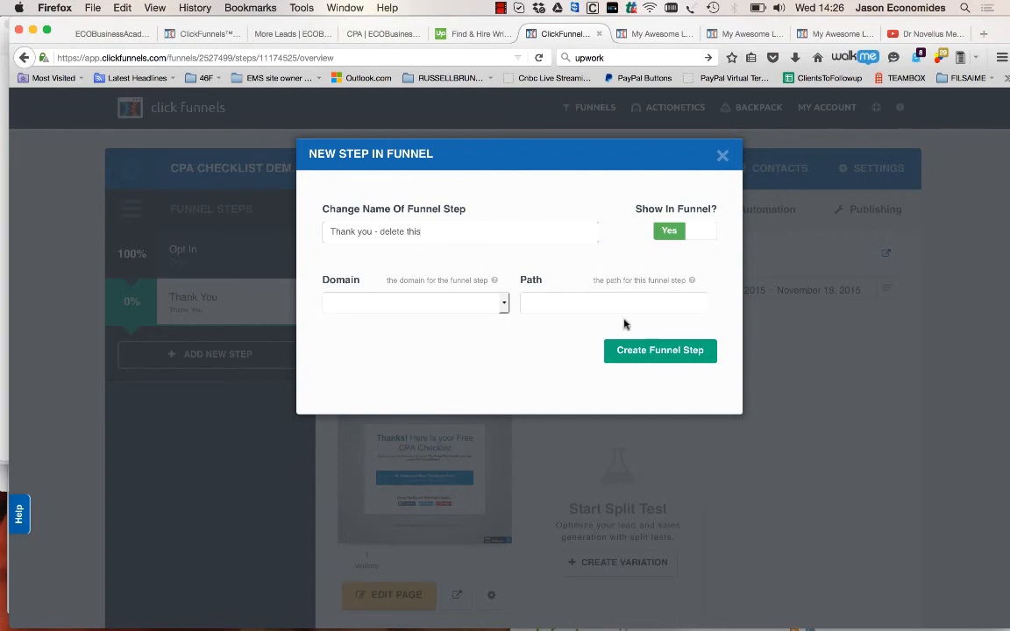
click(659, 351)
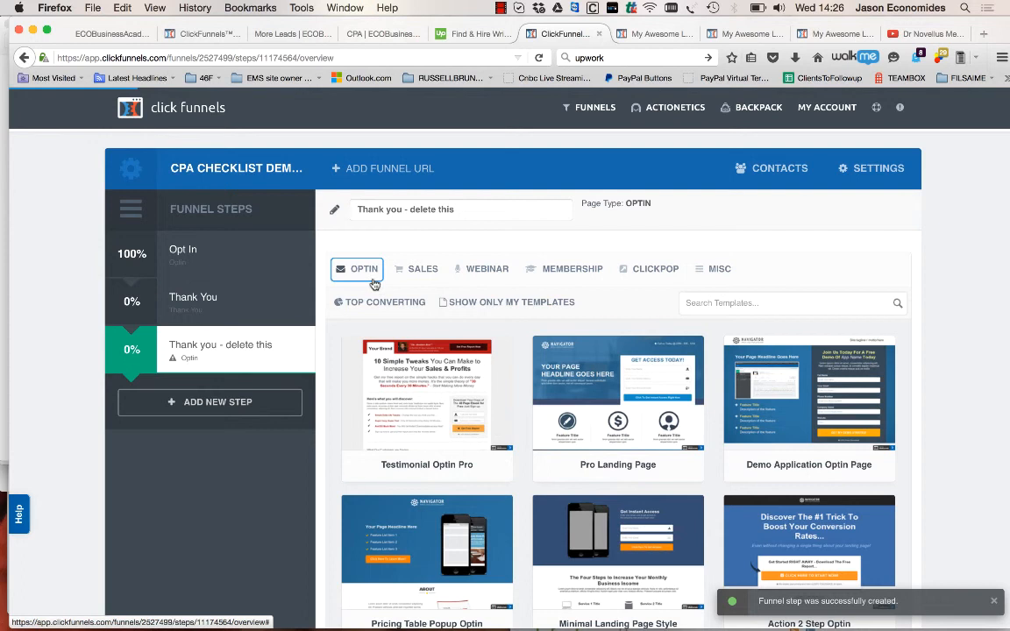
Set the new step's page type to Thank You and browse its download page templates
mouse_move(362, 271)
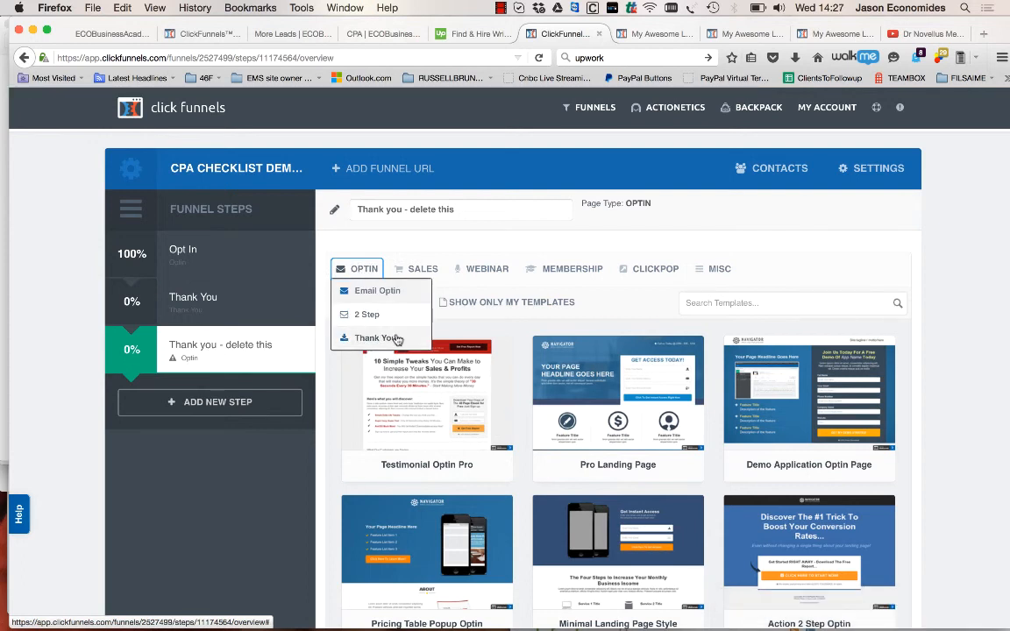
click(372, 337)
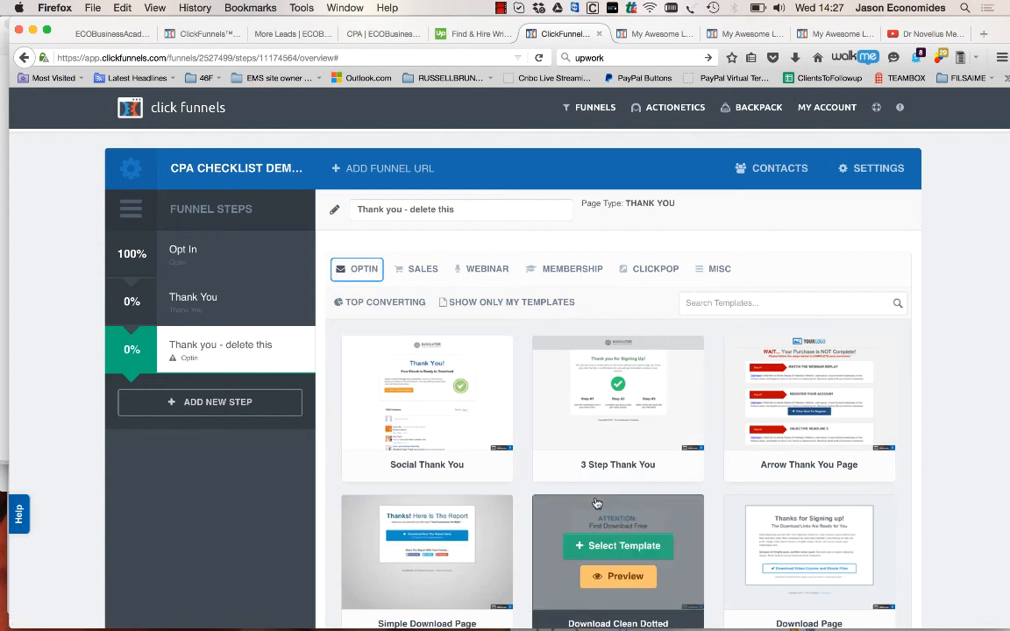
scroll(595, 561, down, 2)
mouse_move(614, 497)
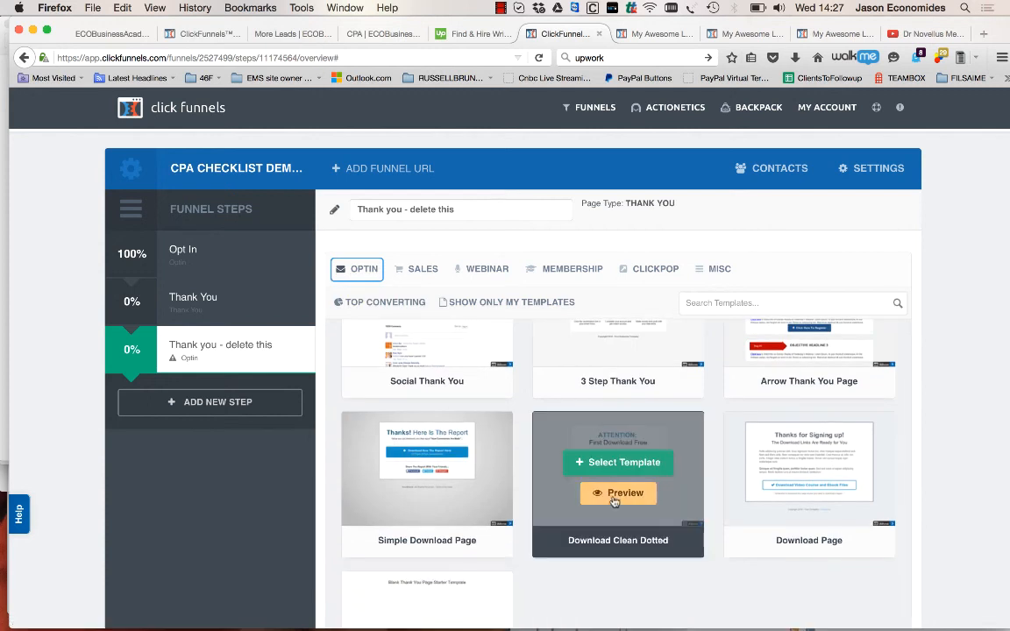
click(617, 493)
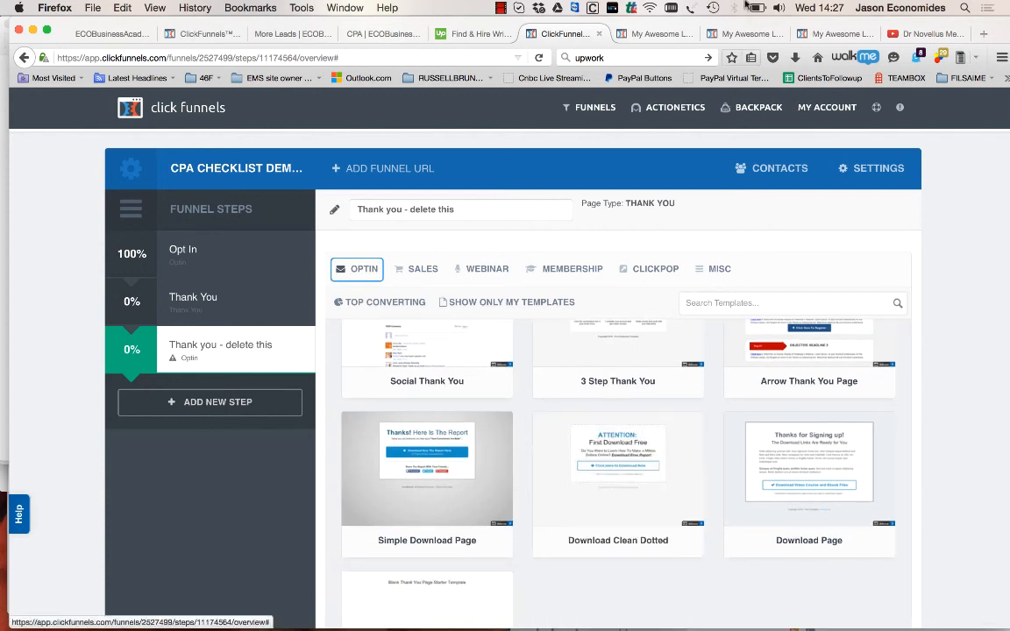
Compare with the live thank-you page and apply the Simple Download Page template to the new step
click(640, 33)
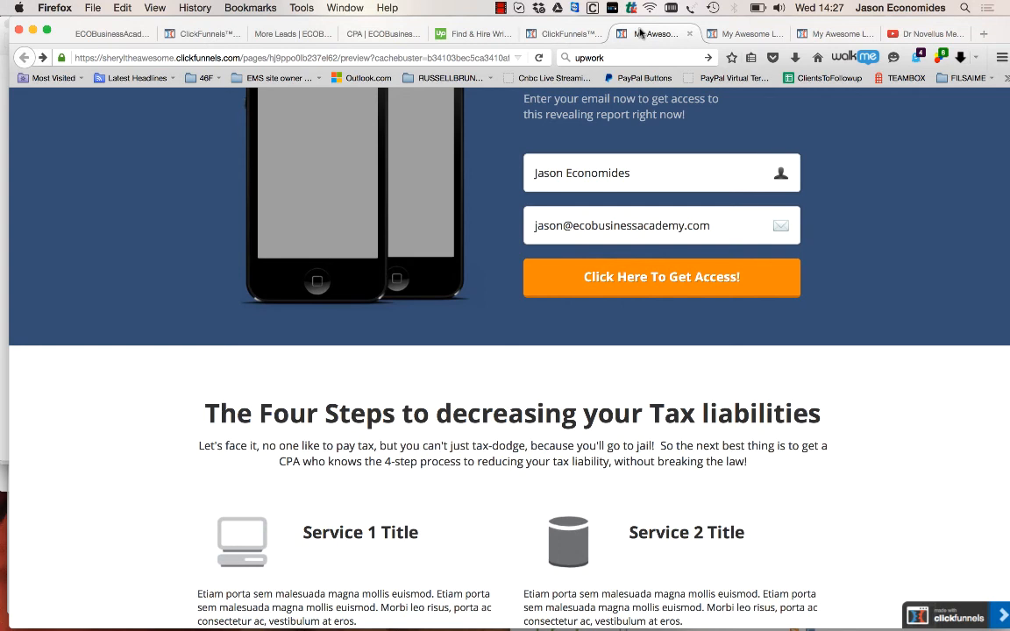
click(728, 37)
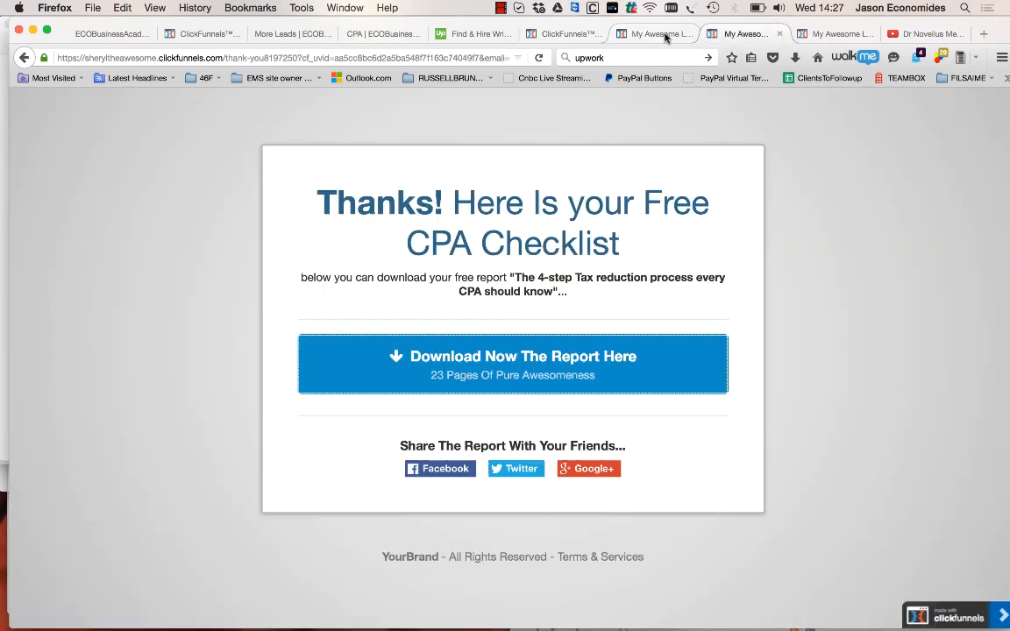
click(564, 35)
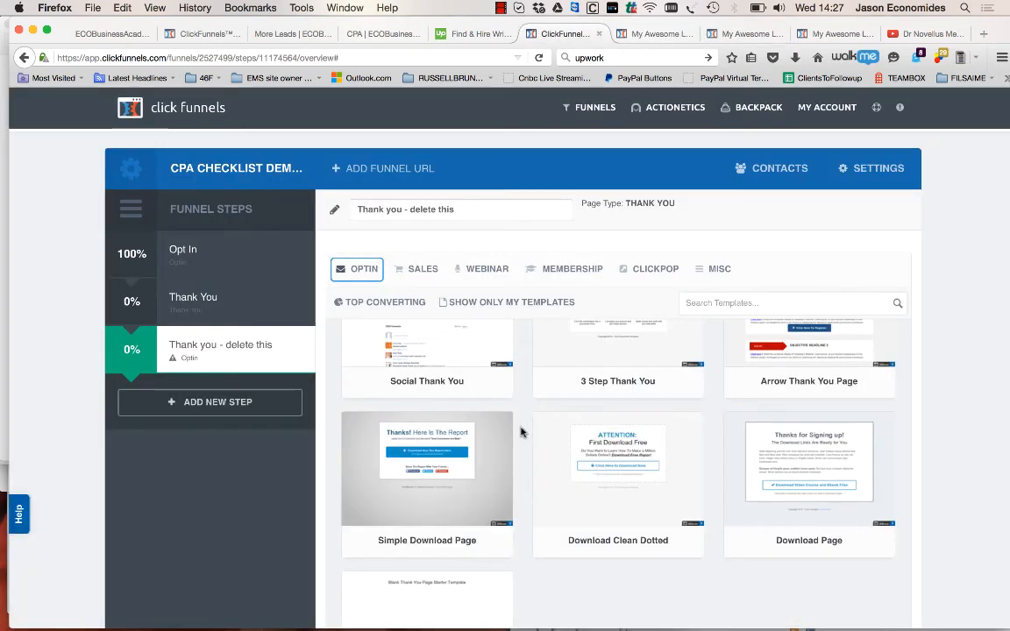
click(726, 35)
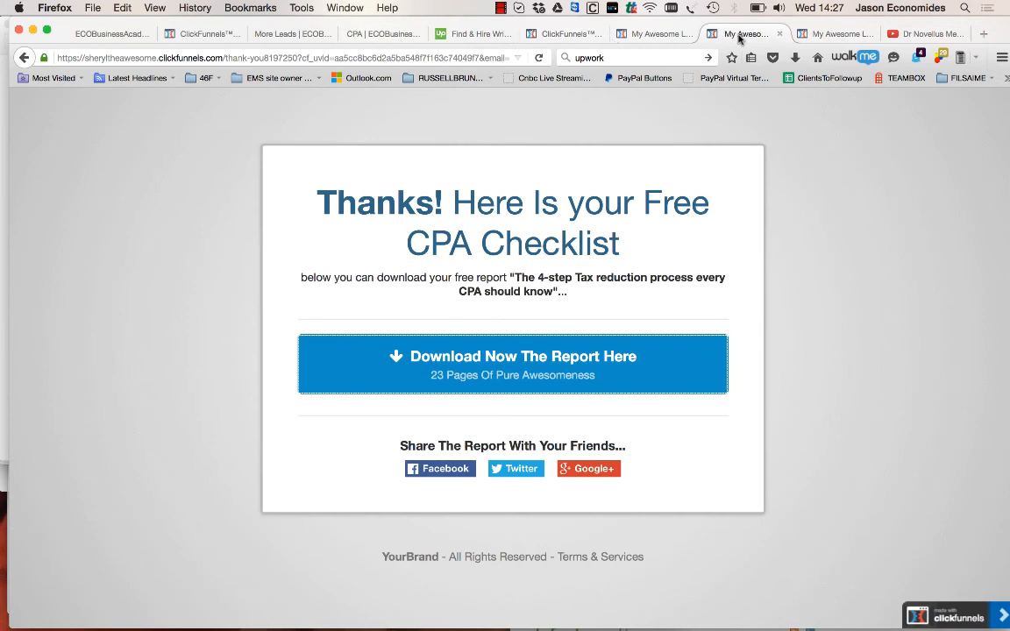
click(564, 35)
click(438, 465)
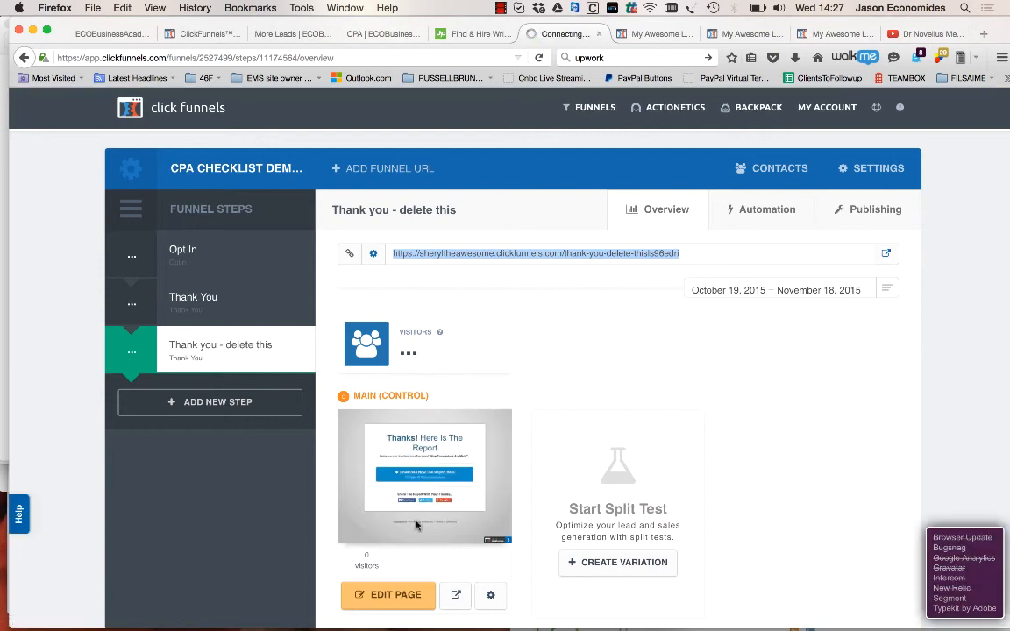
Edit the new thank-you page, replacing the headline text after "Thanks!" with "Here Is your Free CPA Checklist" copied from the live page
click(397, 596)
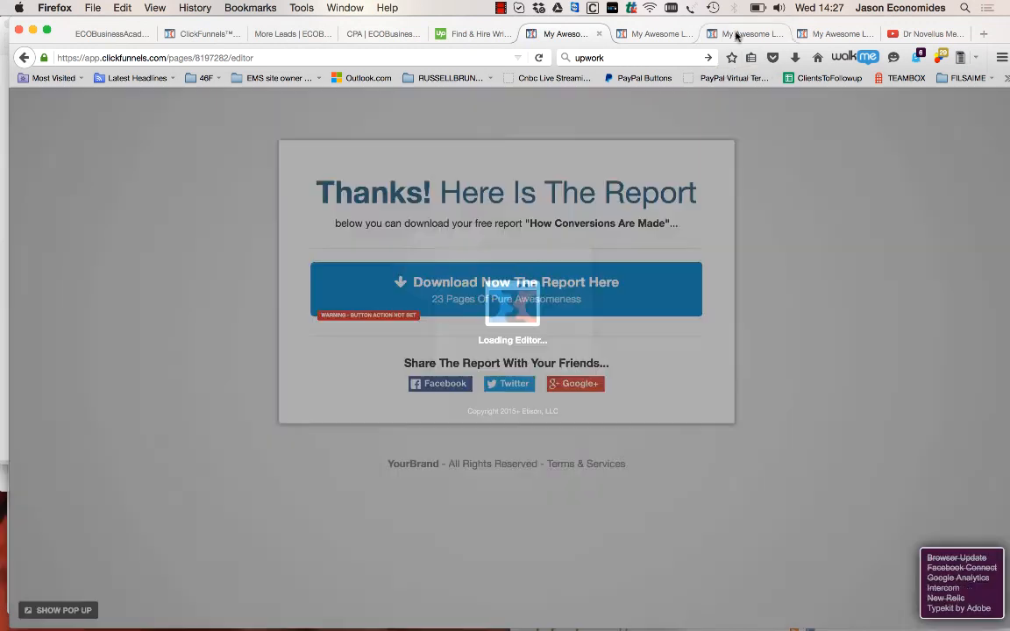
click(737, 35)
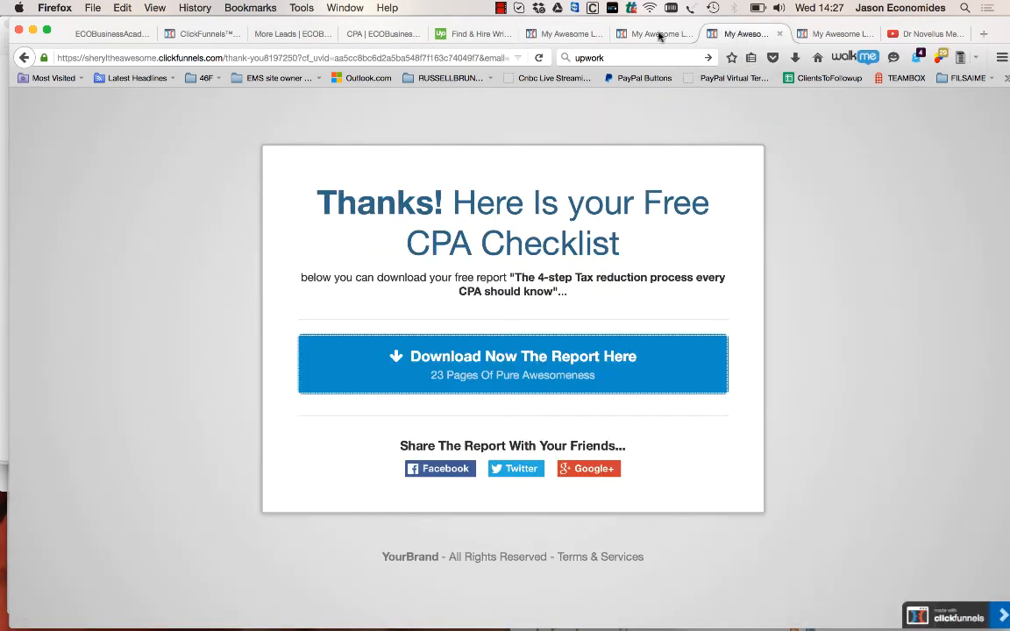
drag(619, 243, 449, 203)
key(ctrl+c)
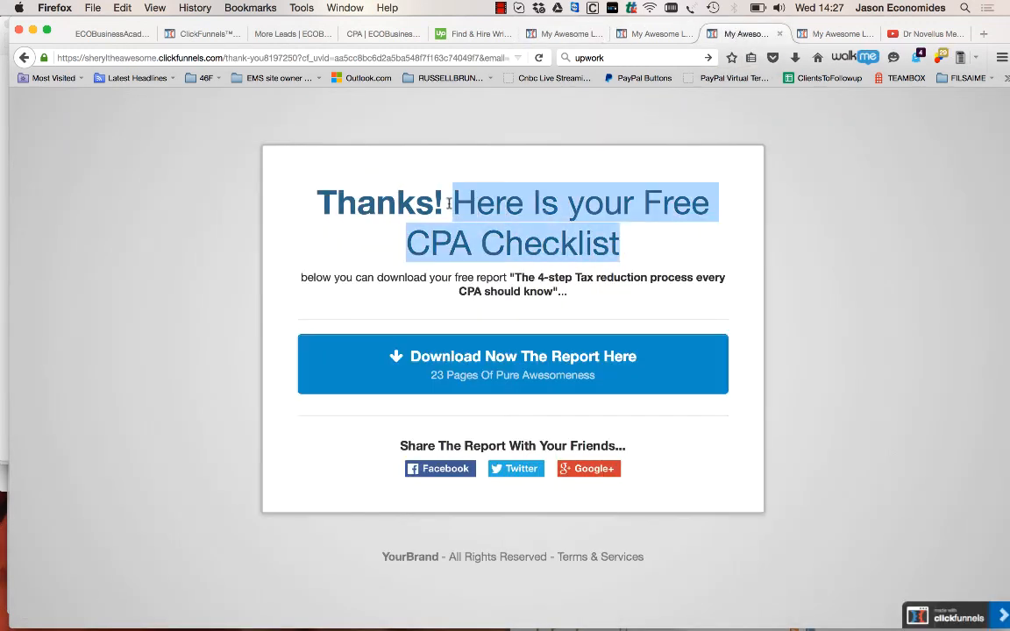
click(561, 31)
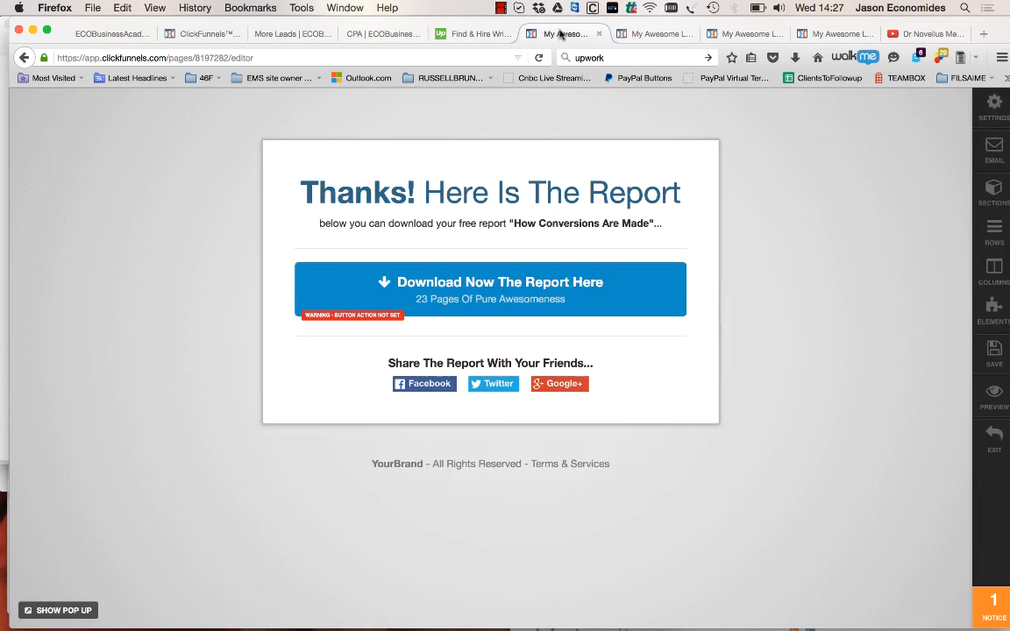
click(426, 193)
drag(426, 193, 681, 192)
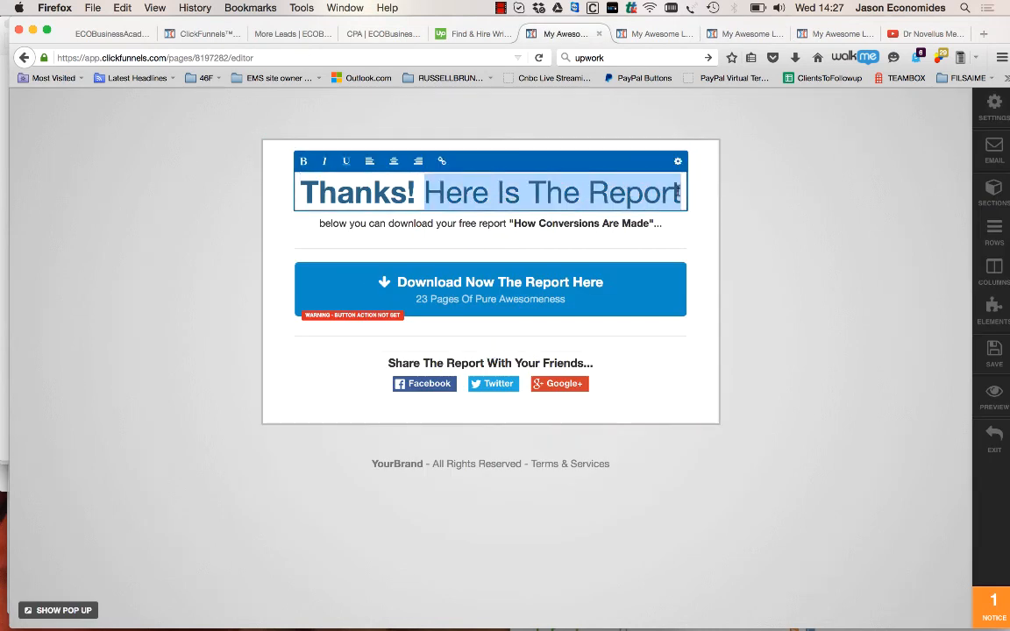
key(ctrl+v)
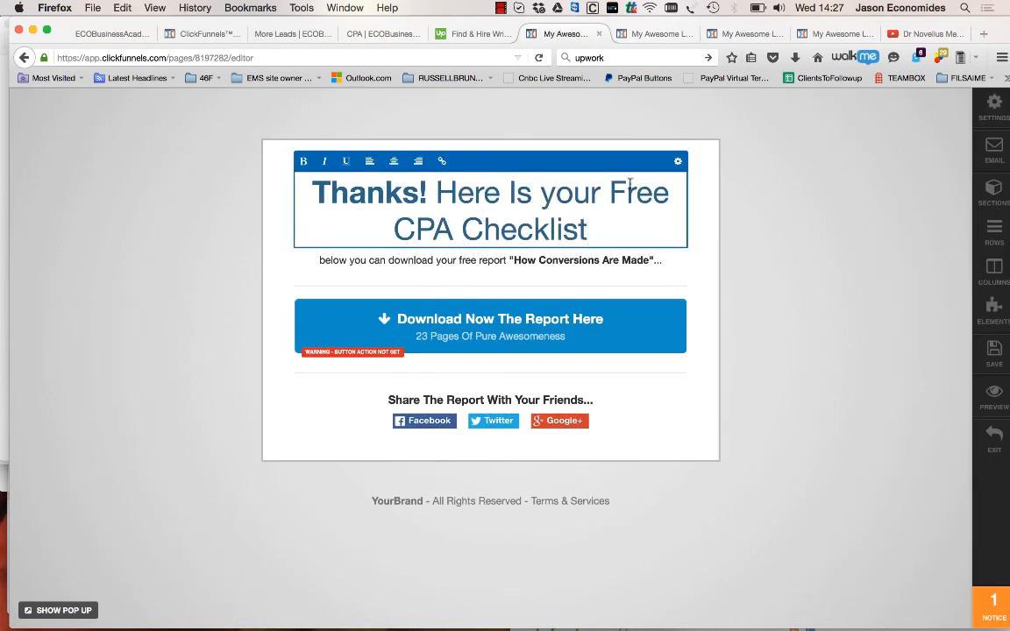
Replace the subheadline with the live page's "below you can download your free report "The 4-step Tax reduction process every CPA should know"..."
click(728, 33)
click(564, 296)
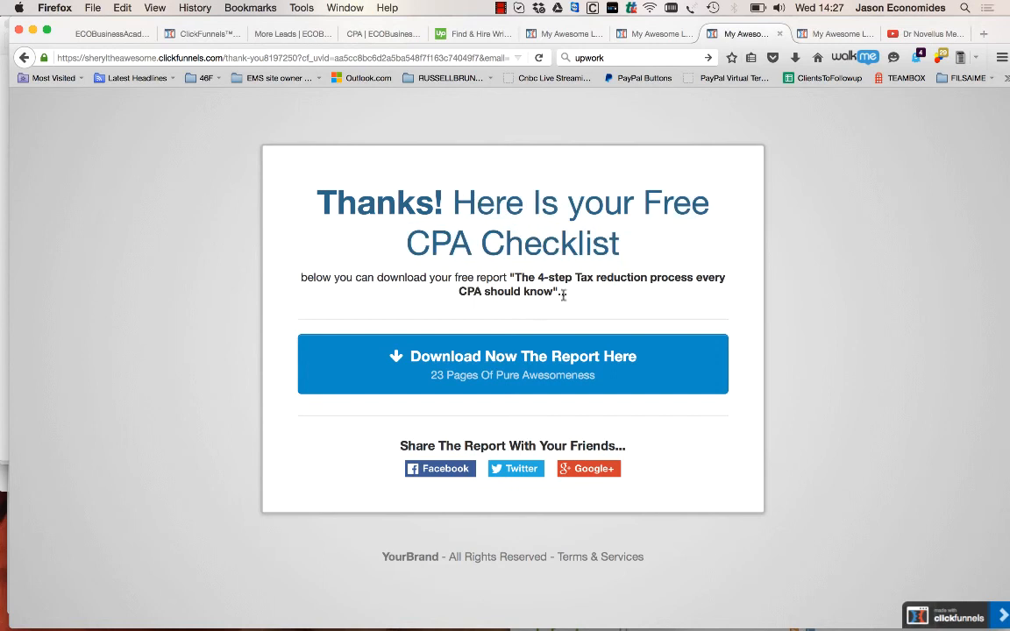
drag(576, 294, 293, 274)
key(super+c)
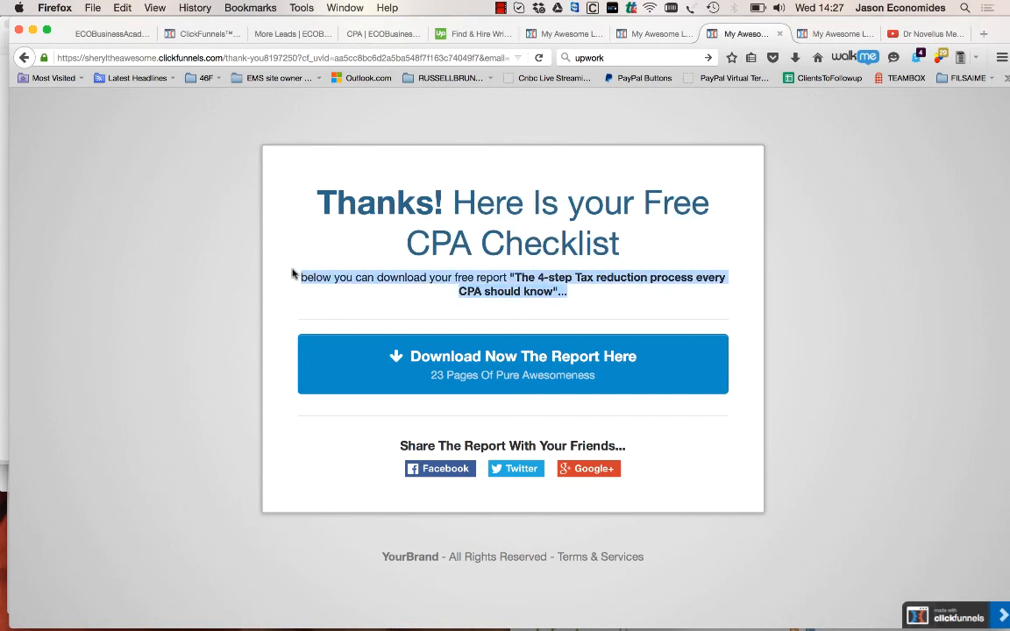
click(548, 33)
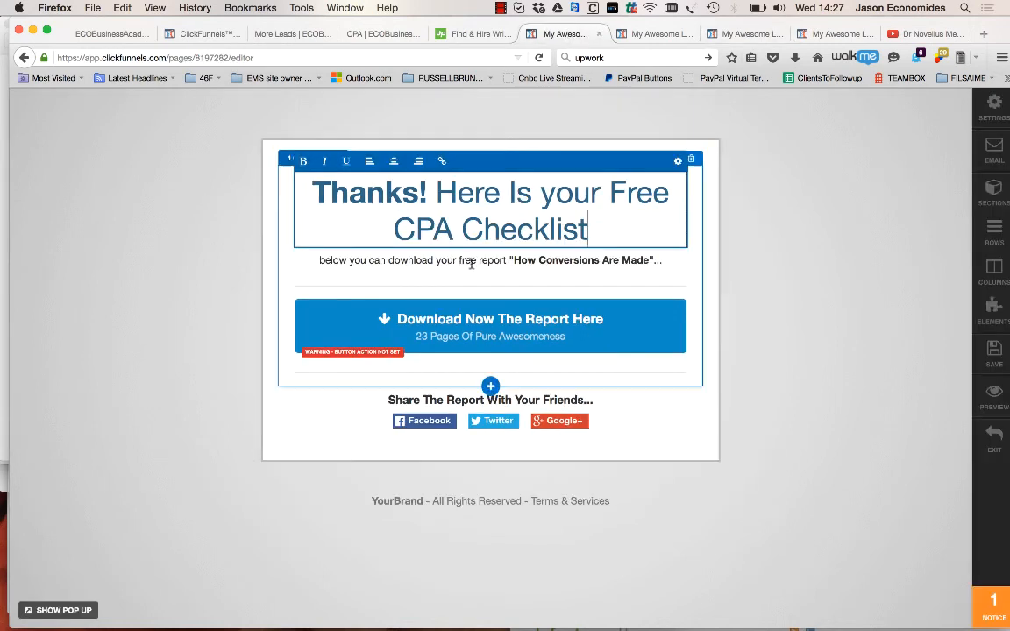
click(597, 263)
key(super+a)
key(super+v)
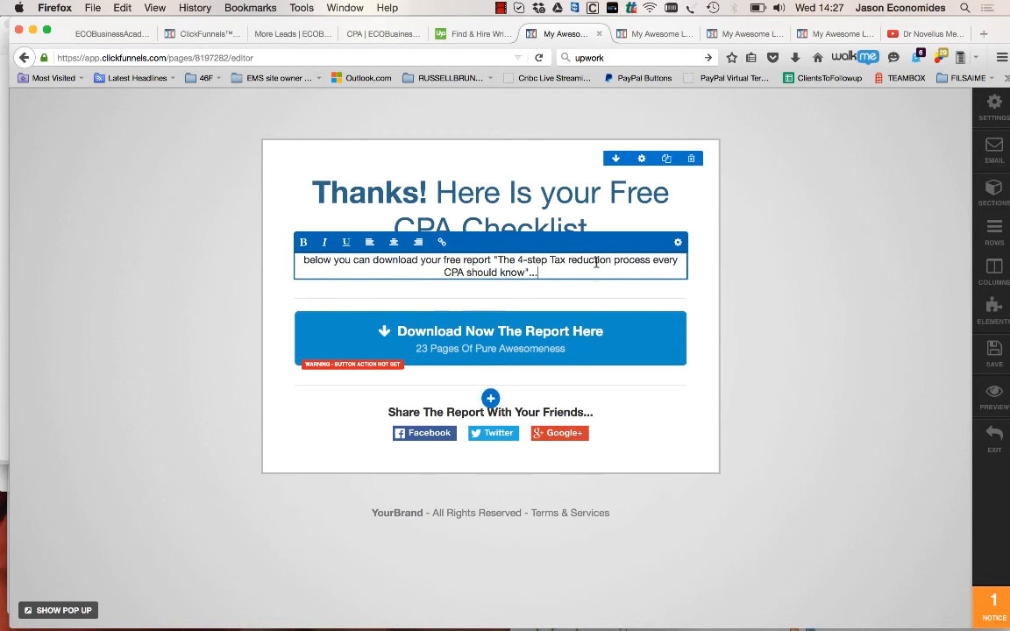
Open the download button's settings and set its URL action to #yes-link
click(592, 343)
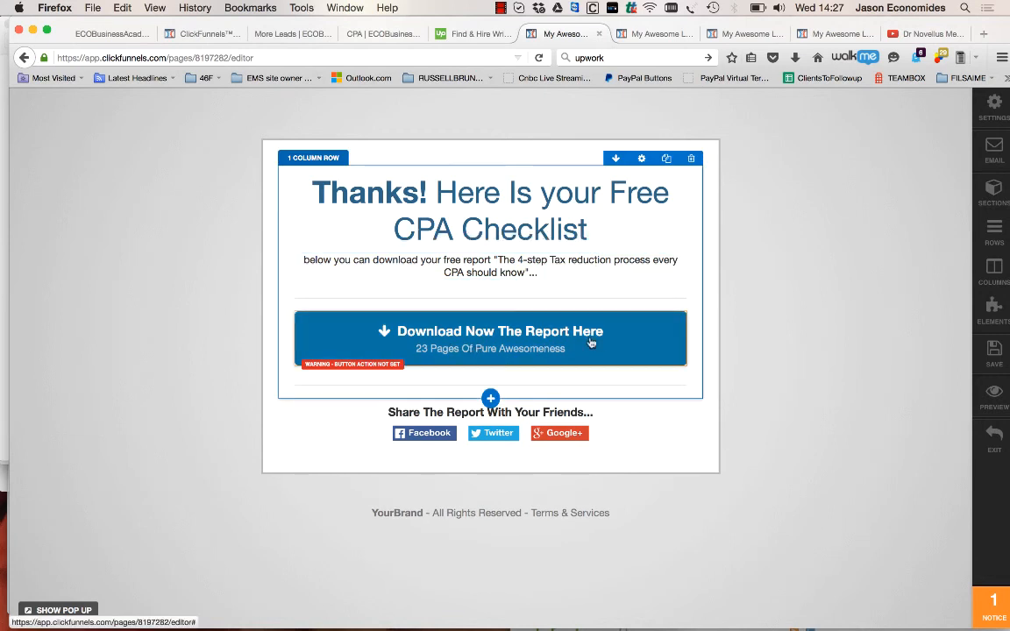
click(604, 329)
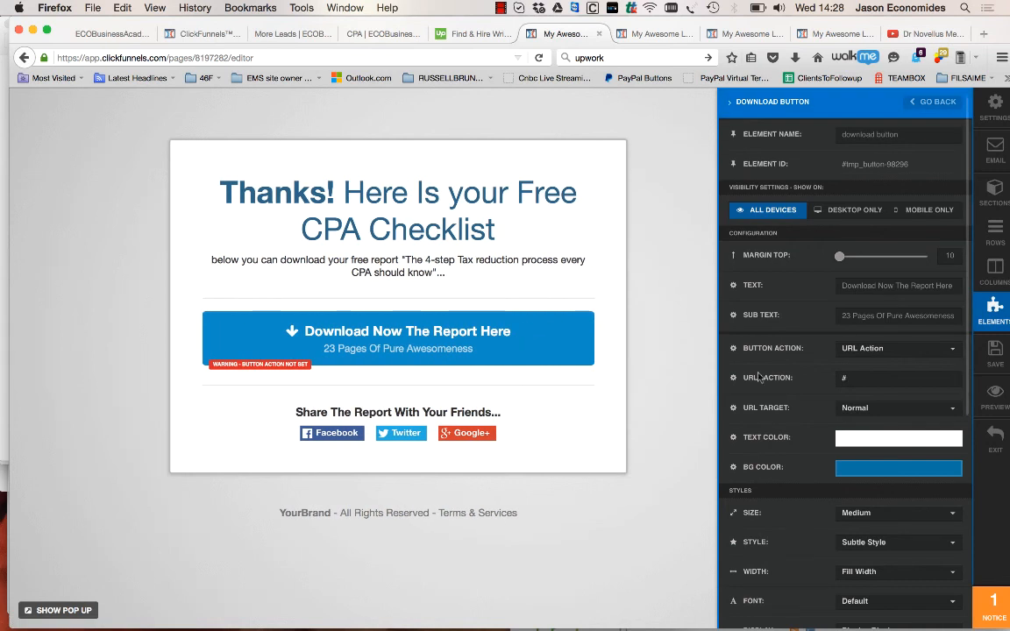
click(864, 350)
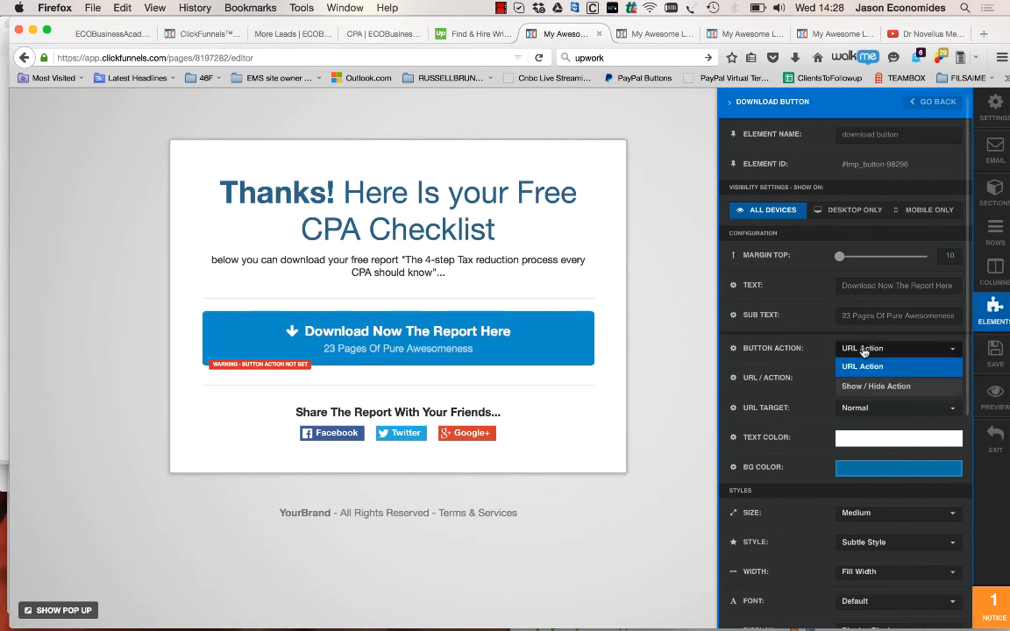
click(864, 350)
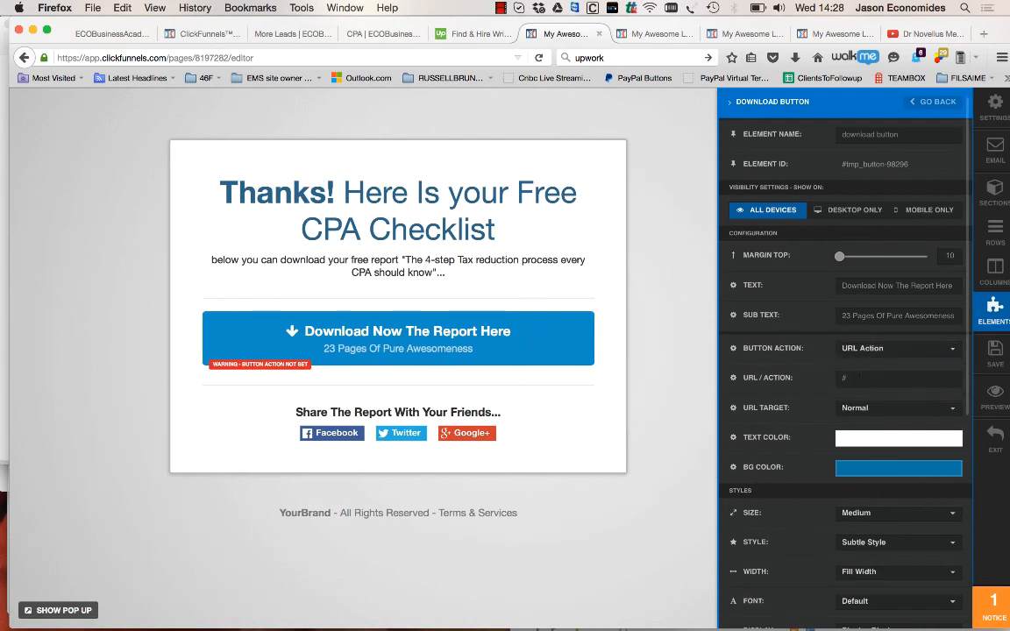
click(858, 377)
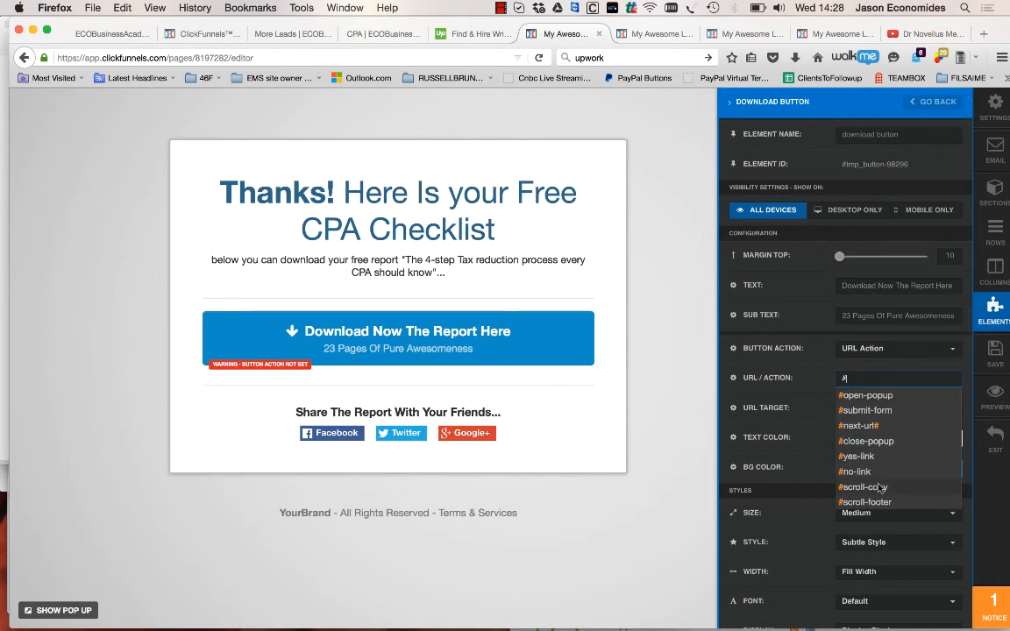
click(873, 457)
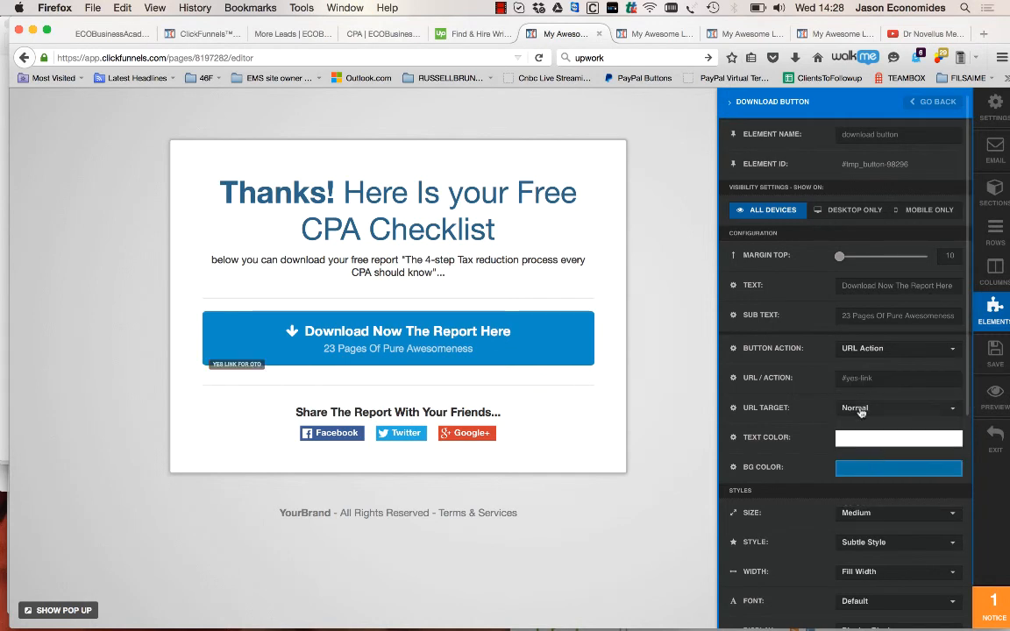
click(860, 408)
click(860, 412)
click(861, 408)
click(860, 427)
click(864, 350)
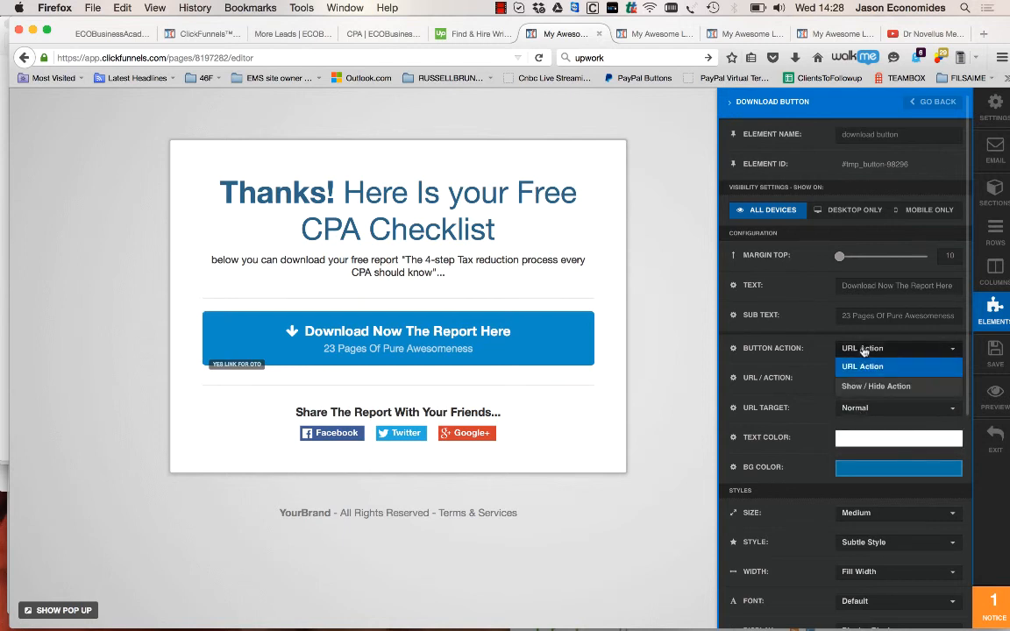
click(864, 350)
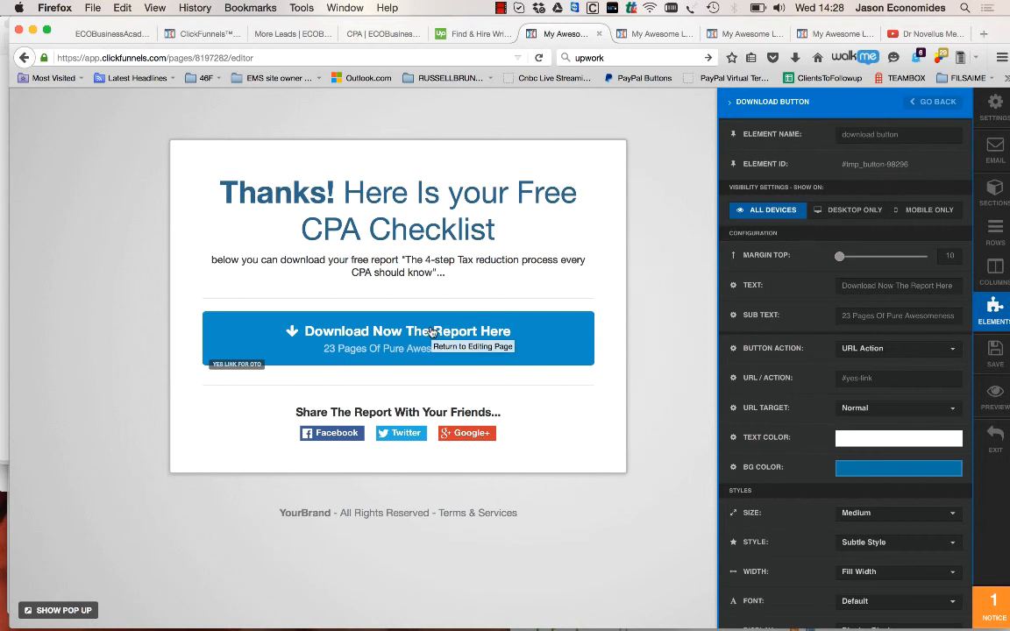
click(501, 8)
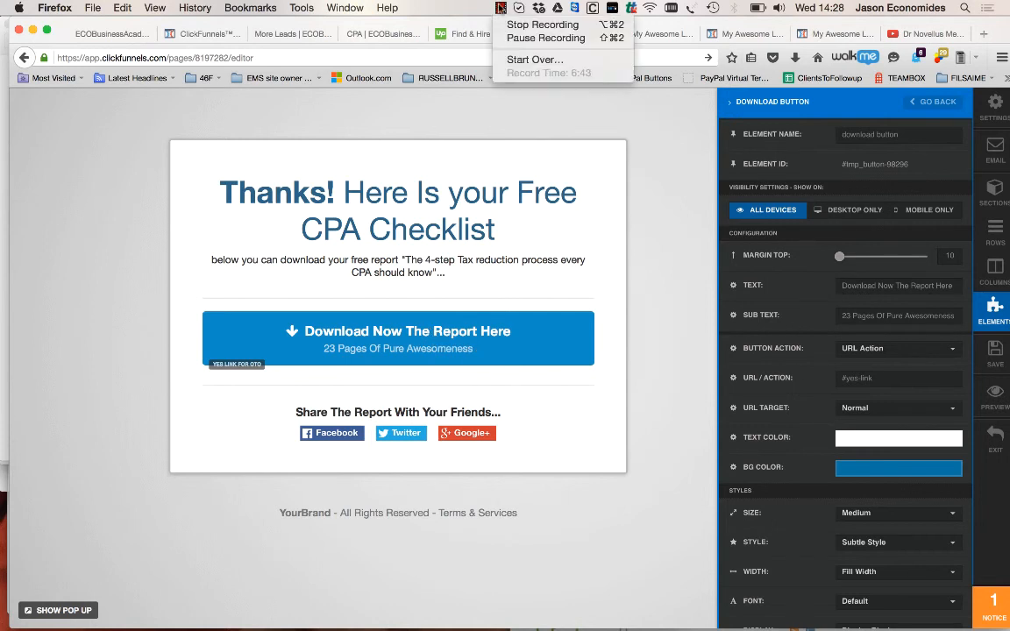
click(545, 37)
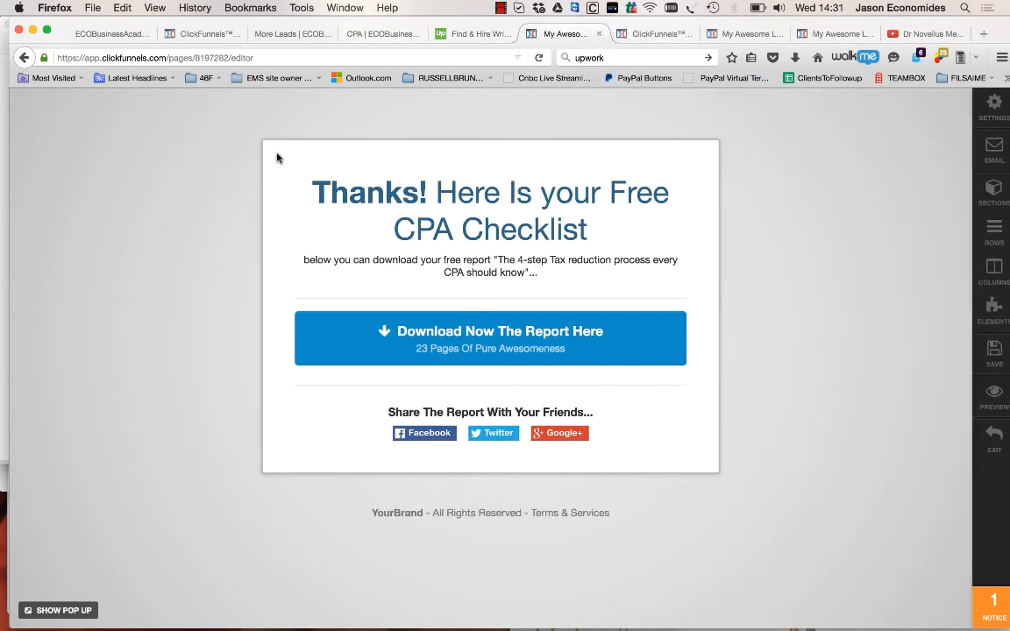
Replace the download button's URL action with the copied Dropbox link to 7waystokeepoutoftroublewithIRS.pdf
click(529, 350)
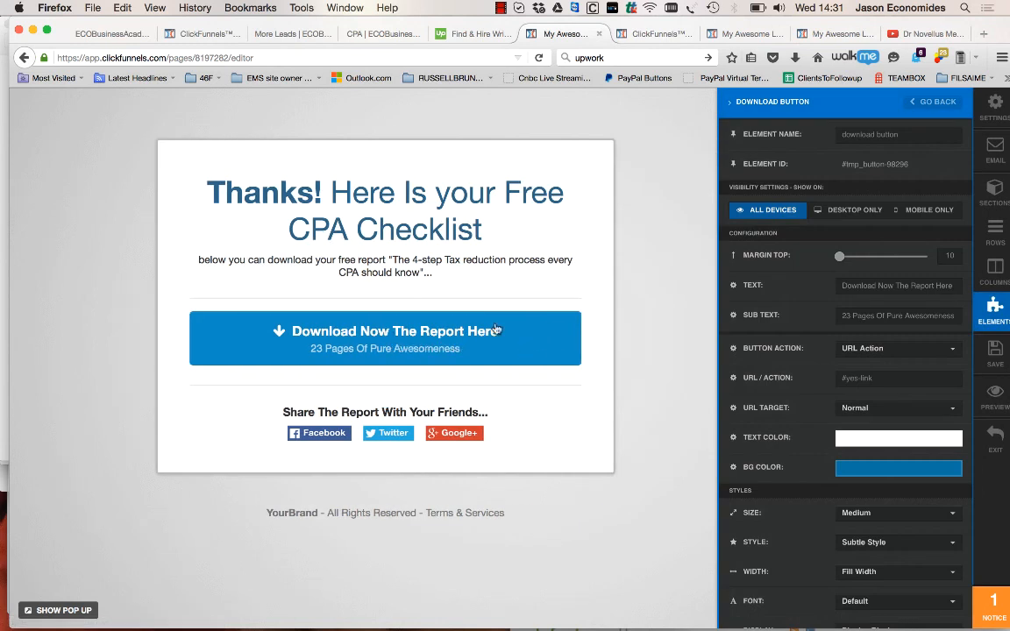
click(870, 349)
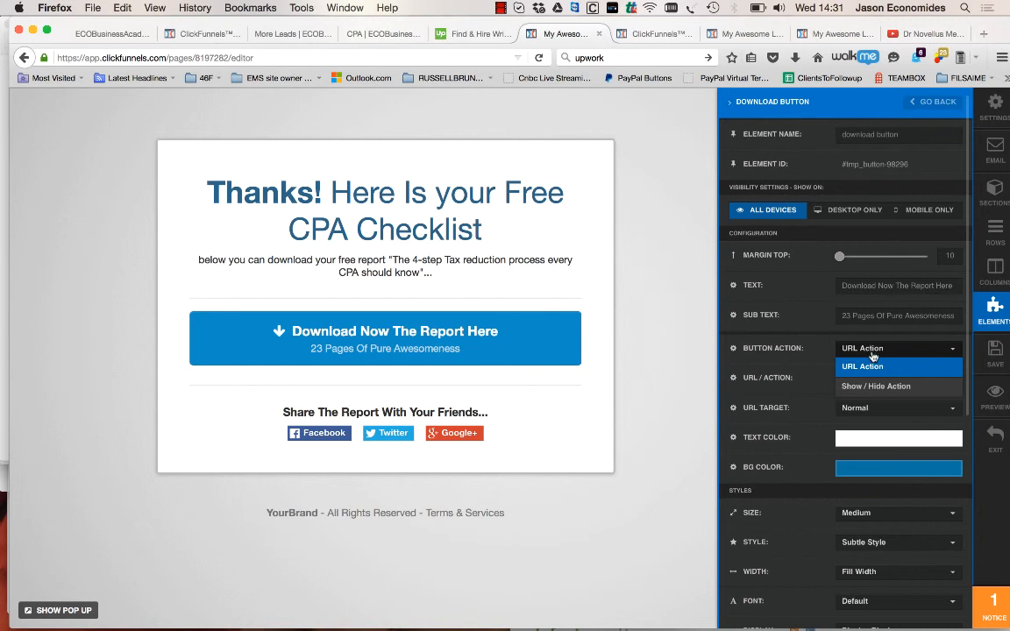
click(873, 373)
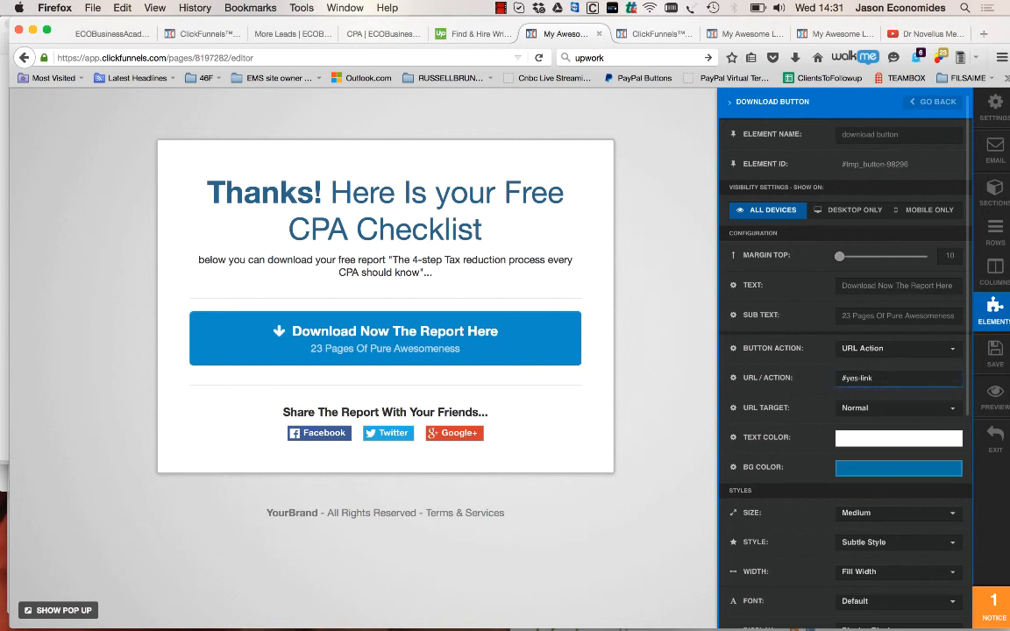
key(super+v)
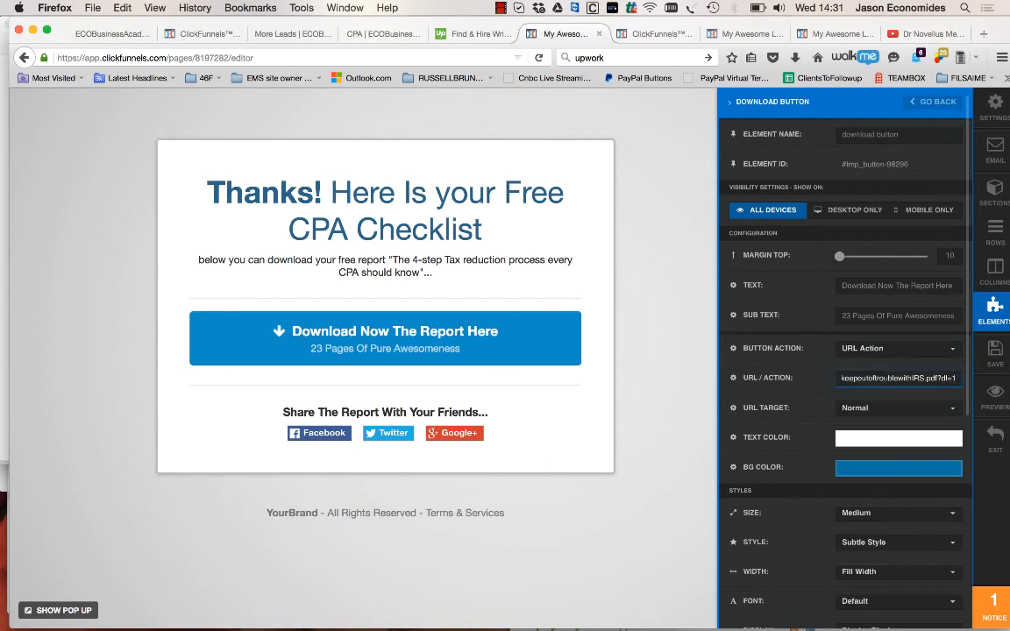
key(super+a)
click(889, 378)
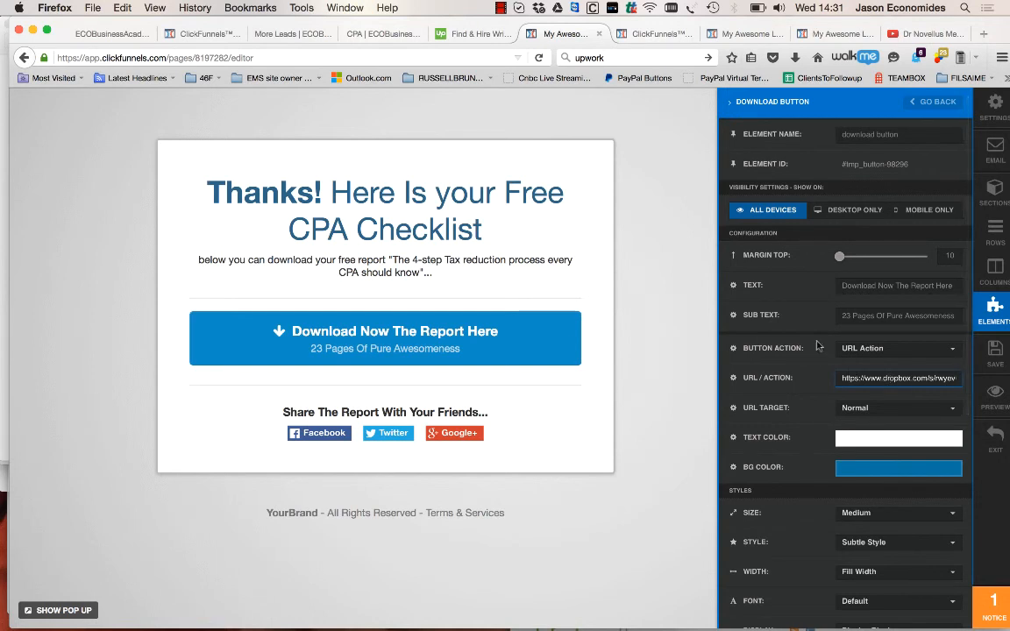
Set the download button's URL target to New Tab/Window and save the thank-you page
click(879, 409)
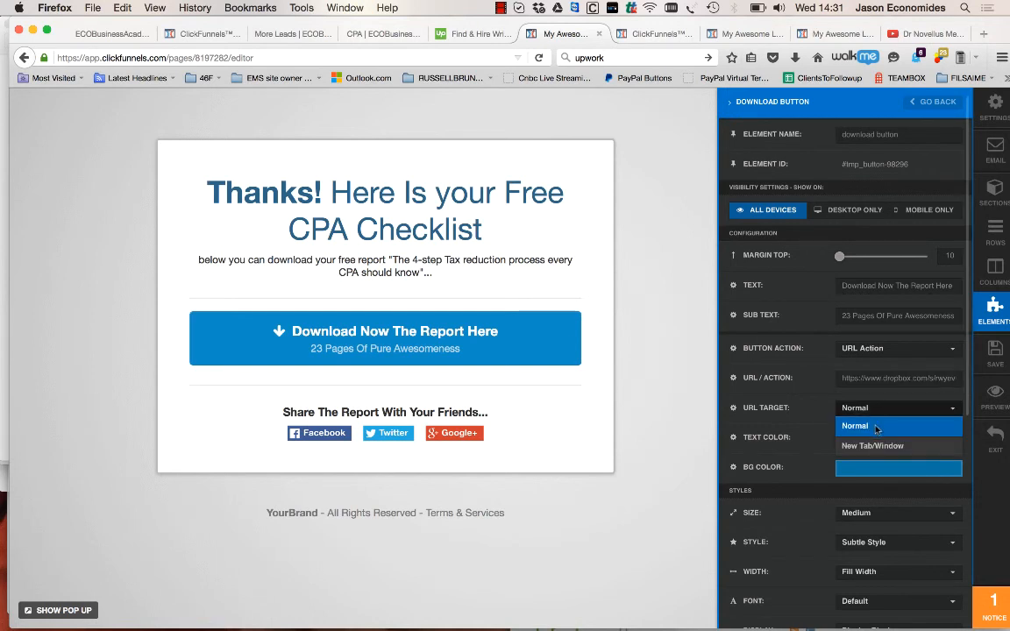
click(877, 428)
click(877, 409)
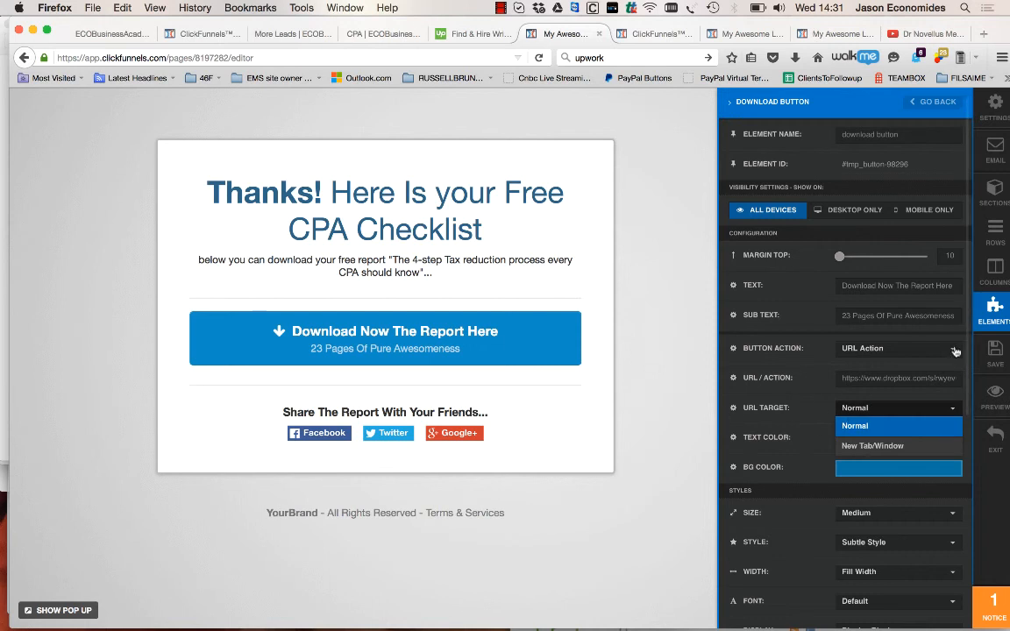
click(874, 446)
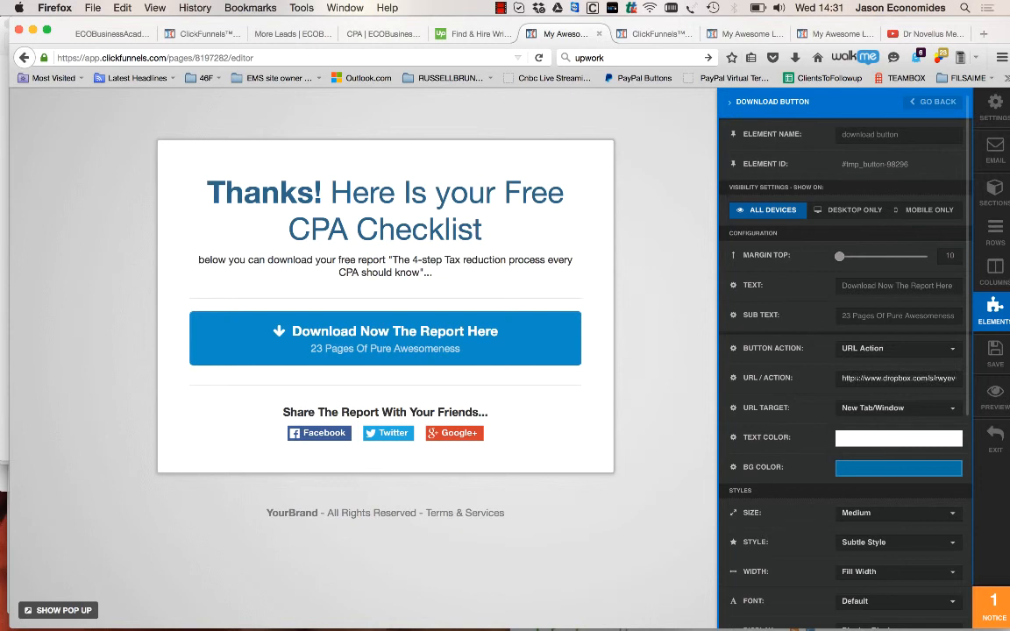
click(991, 355)
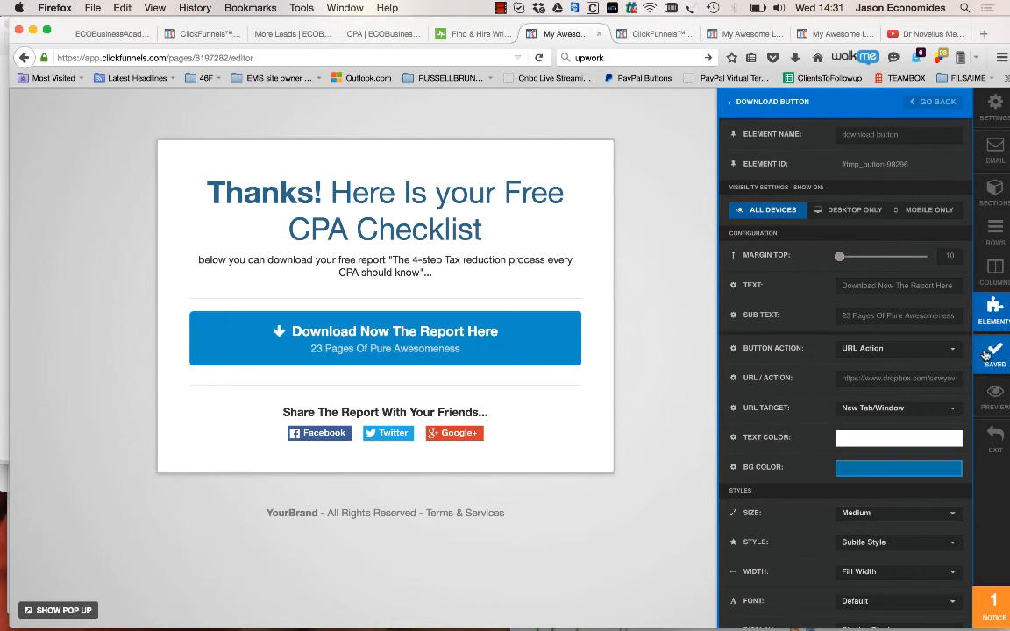
Preview the thank-you page, test its download button without saving the PDF, and close the preview and the neighbouring tab
click(996, 403)
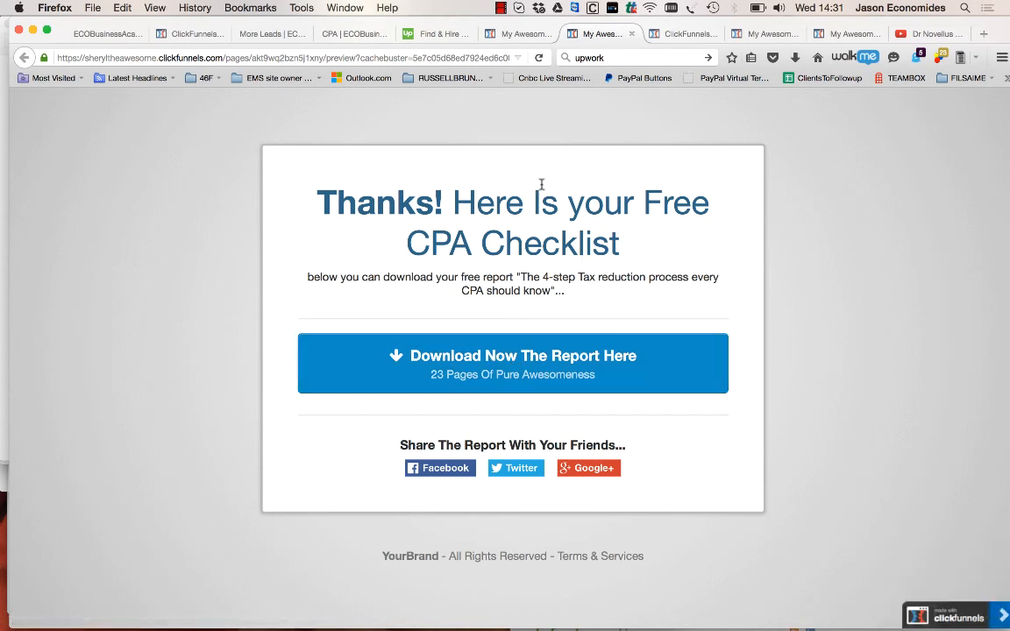
click(521, 369)
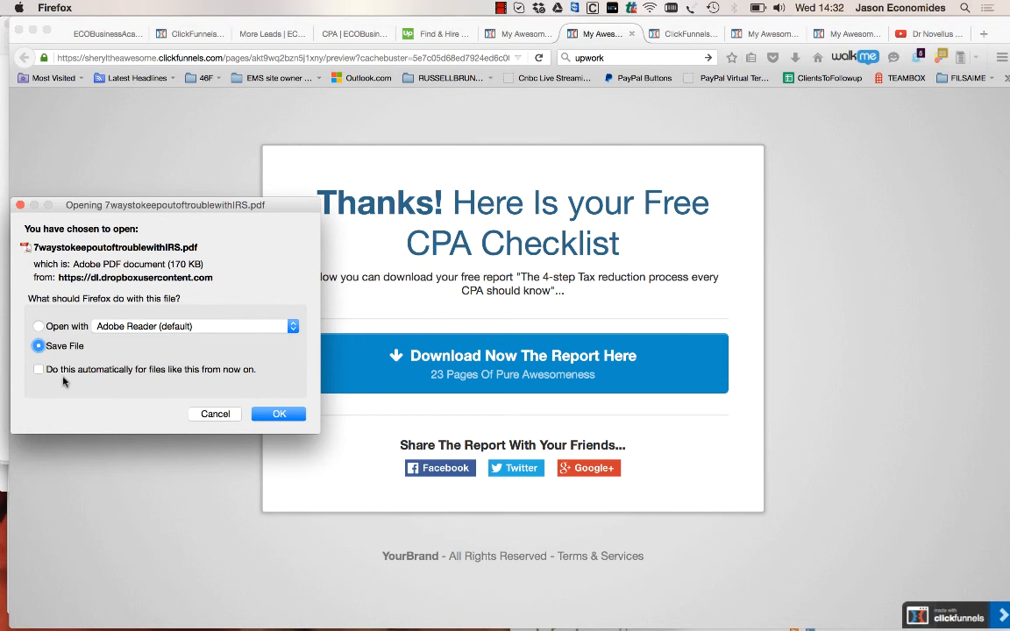
click(216, 414)
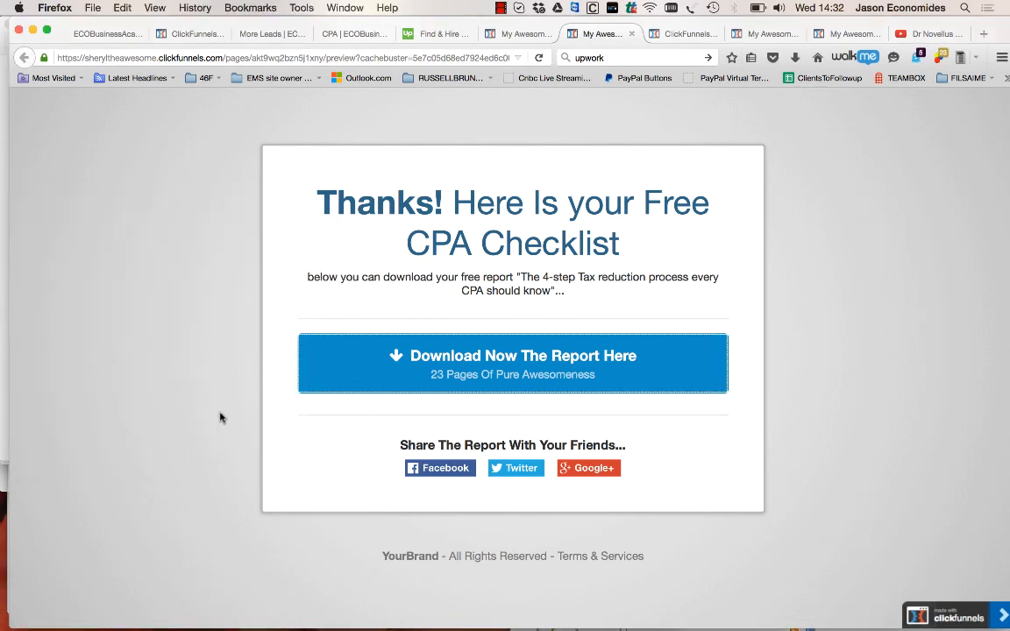
click(632, 34)
click(632, 34)
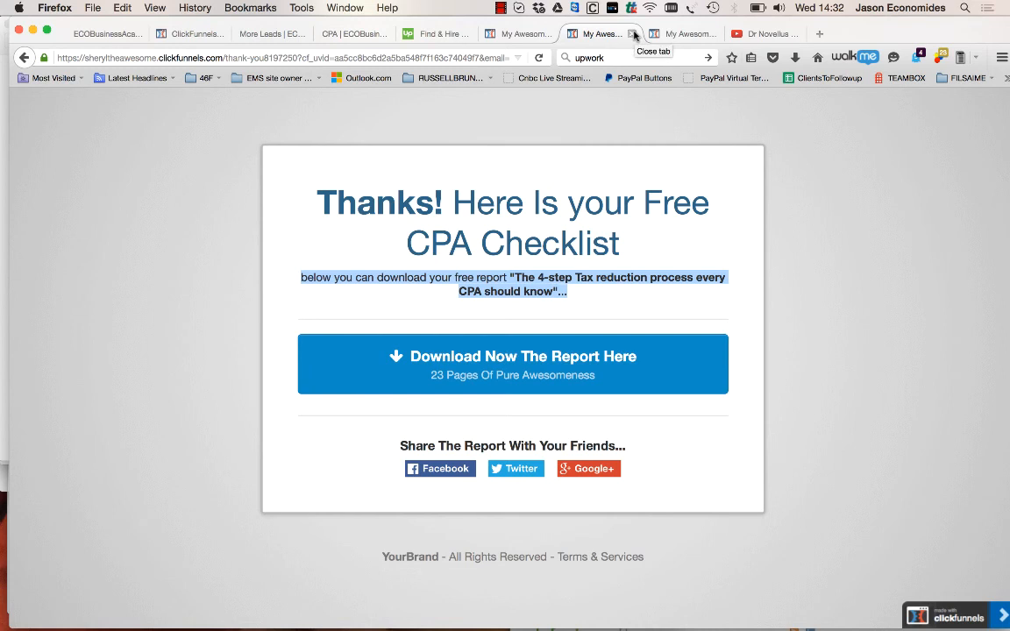
key(super+l)
text(www.ecobusinessacademy.com/)
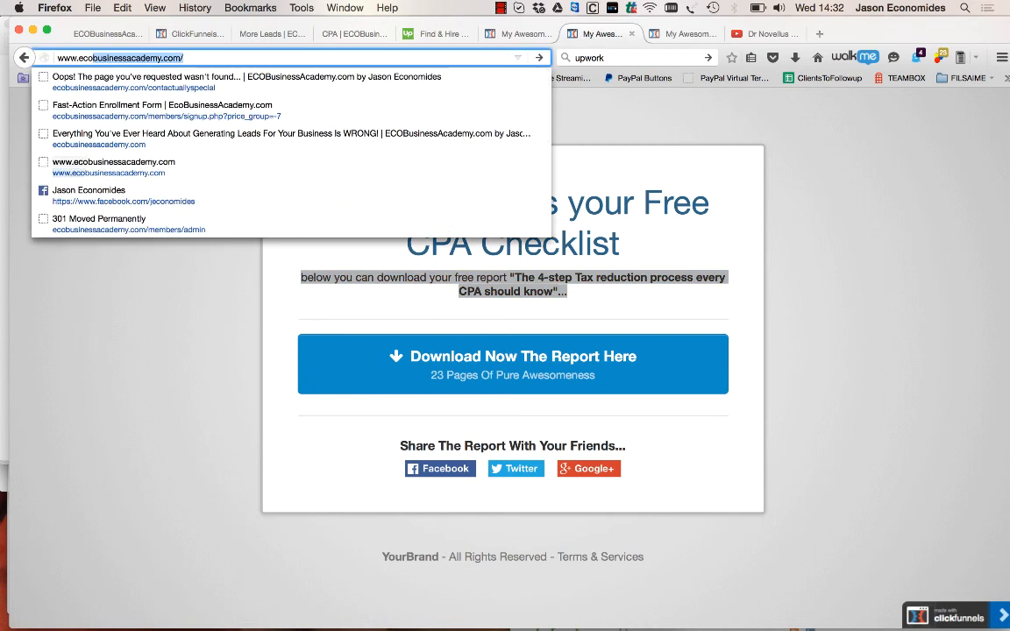
key(Right)
text(blog/)
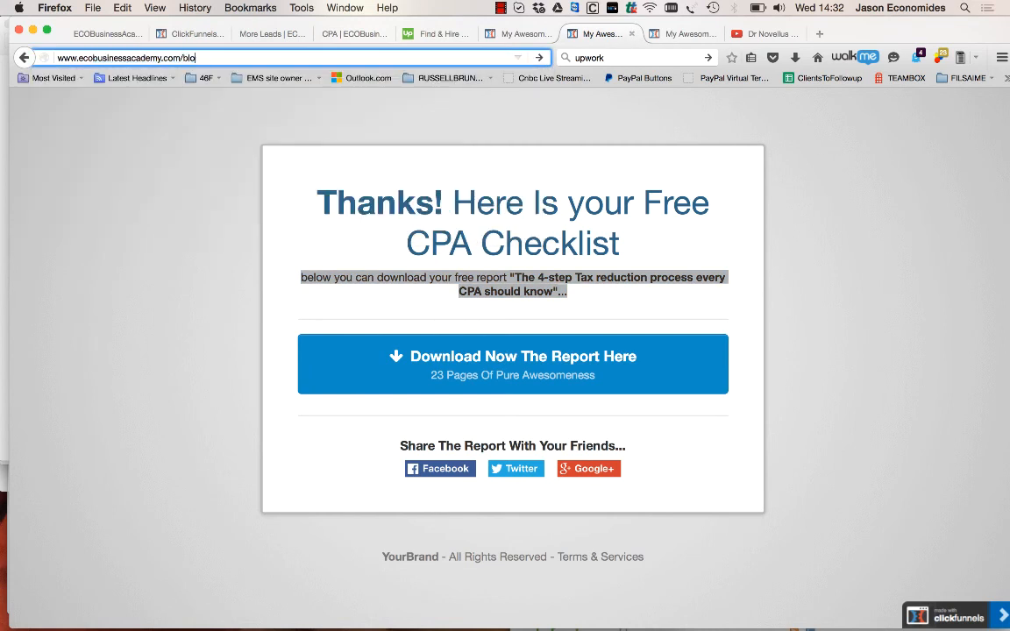
key(Return)
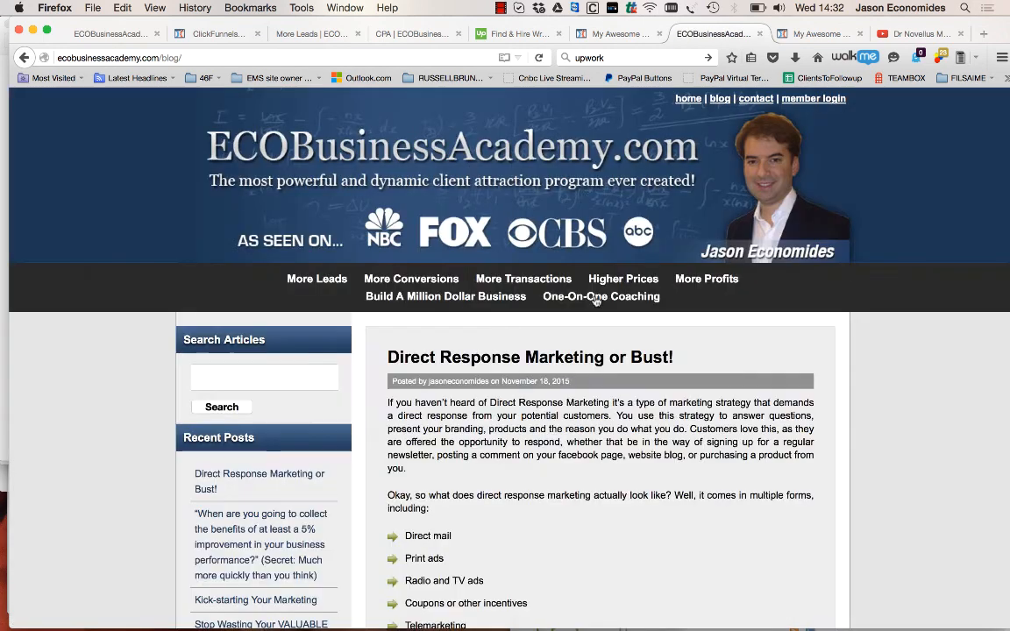
Return to the thank-you page editor and exit to the "Thank you - delete this" step overview
click(620, 33)
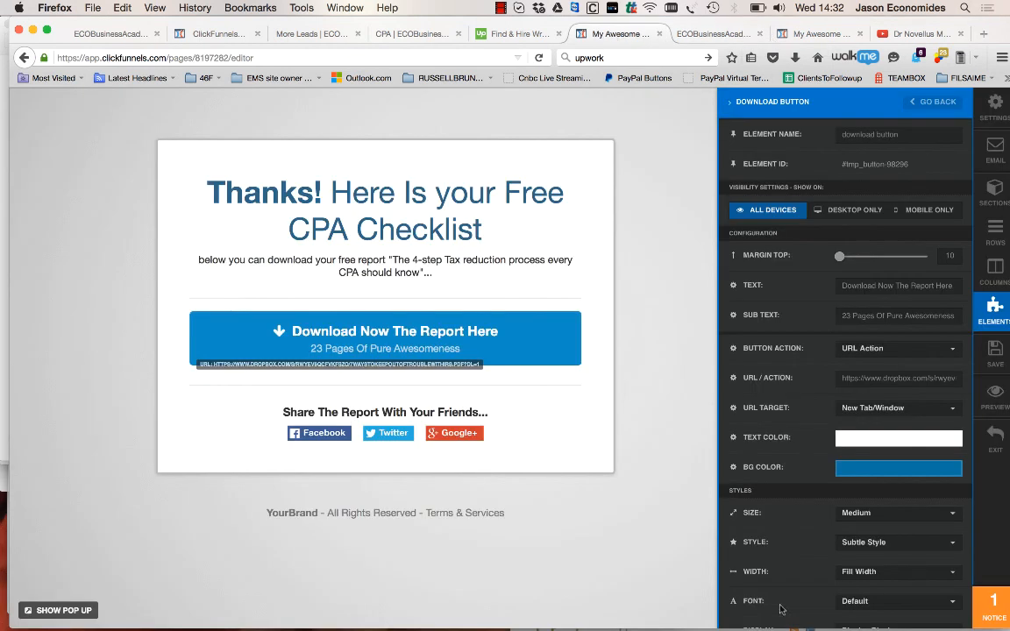
click(998, 435)
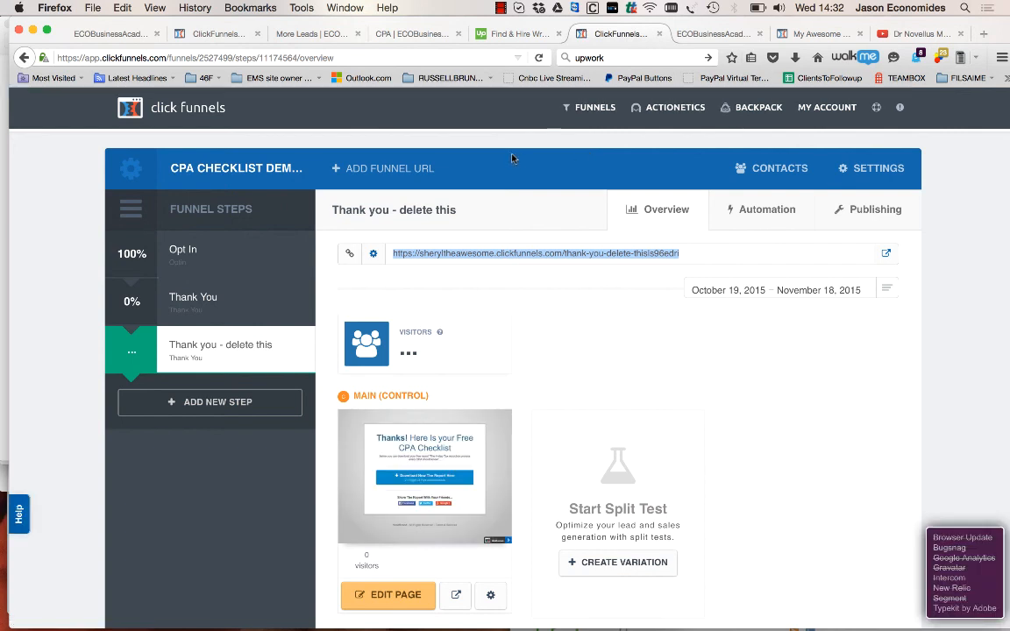
scroll(359, 123, down, 2)
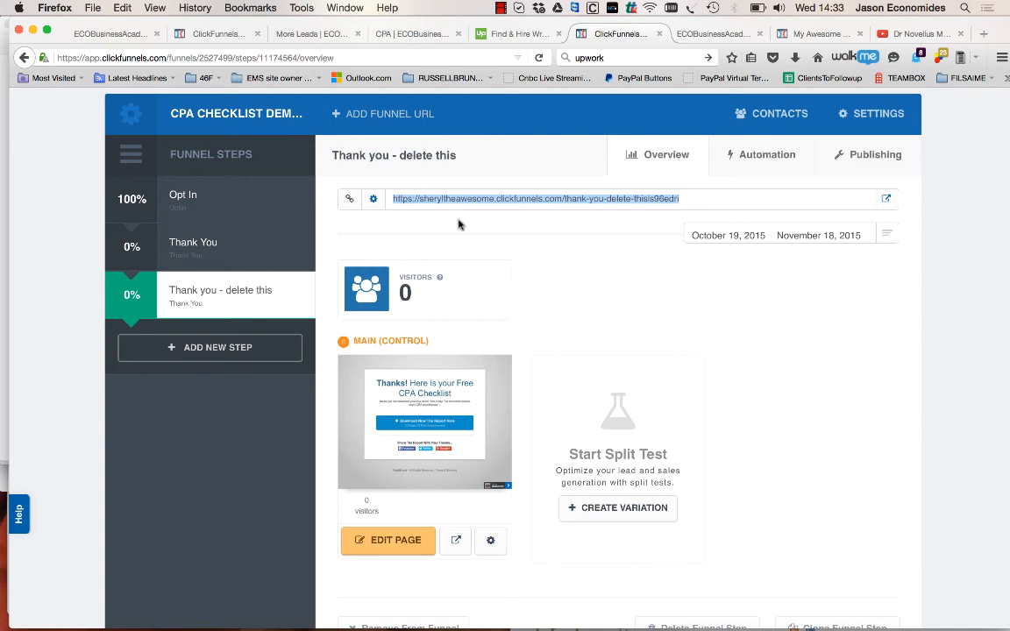
click(428, 235)
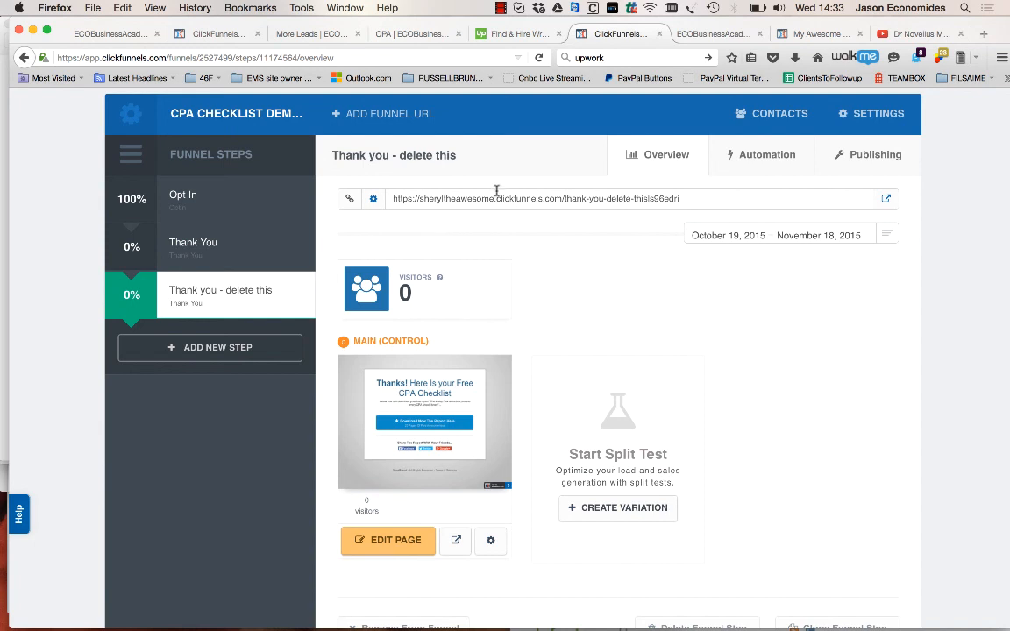
Open the CPA Checklist funnel's settings, select its Share This Funnel URL link, and review the settings page
click(882, 120)
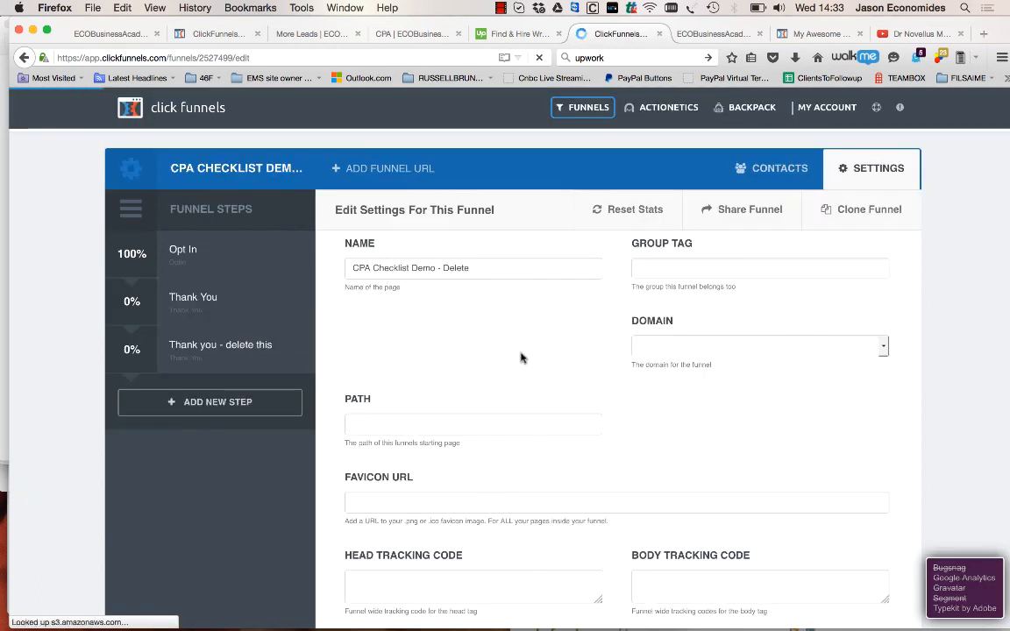
scroll(521, 356, down, 5)
drag(372, 409, 702, 412)
scroll(703, 412, down, 5)
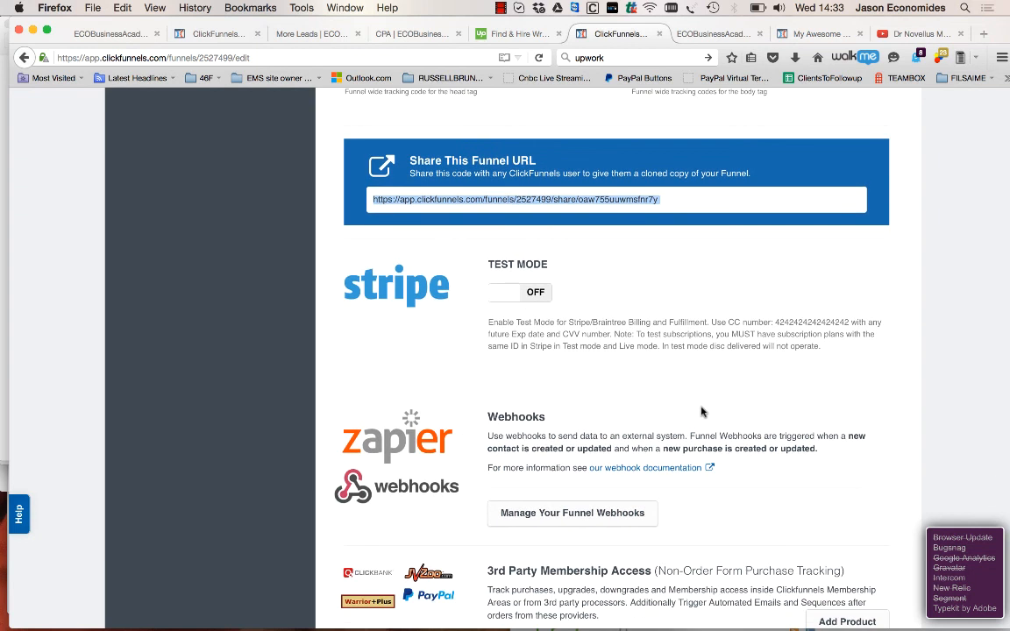
click(671, 207)
triple_click(666, 204)
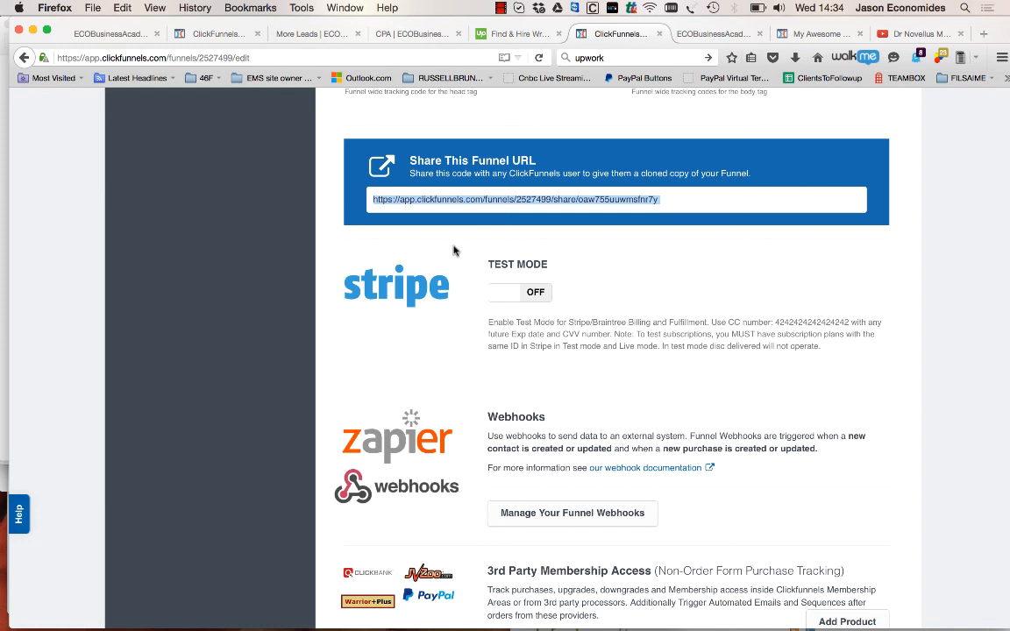
scroll(447, 259, up, 5)
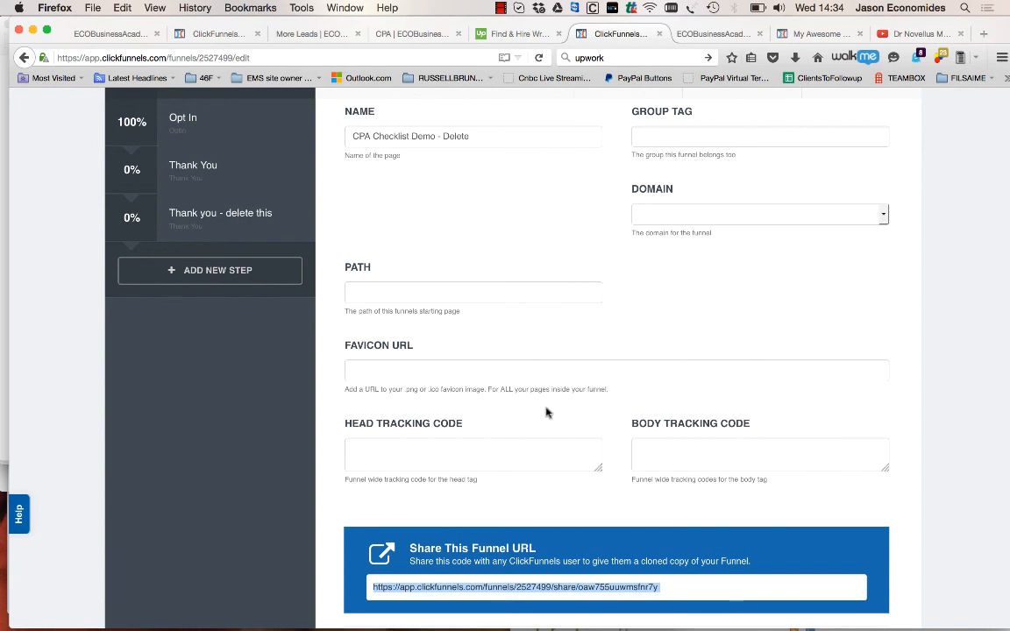
scroll(545, 414, up, 3)
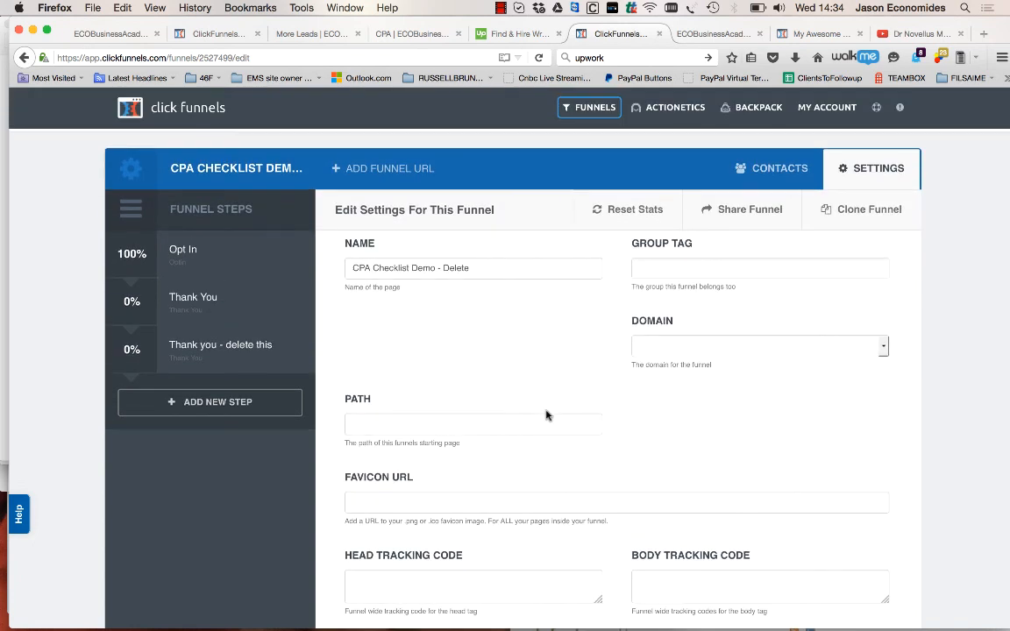